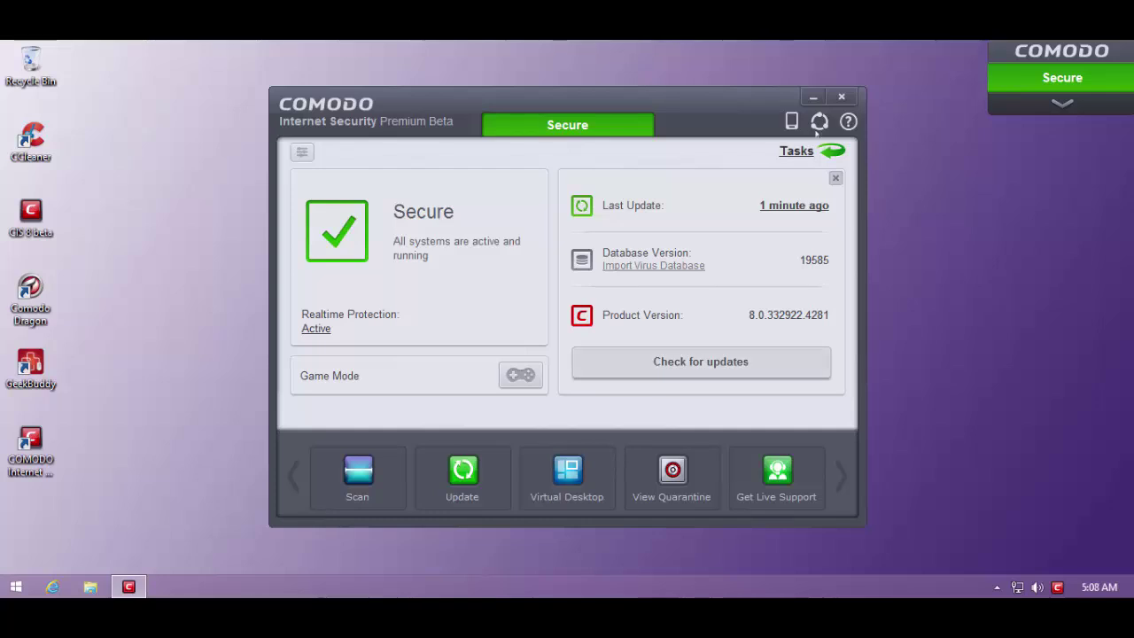
Step: Show the home screen's detailed status view and return to the basic view
{"action": "left_click", "coordinate": [298, 154]}
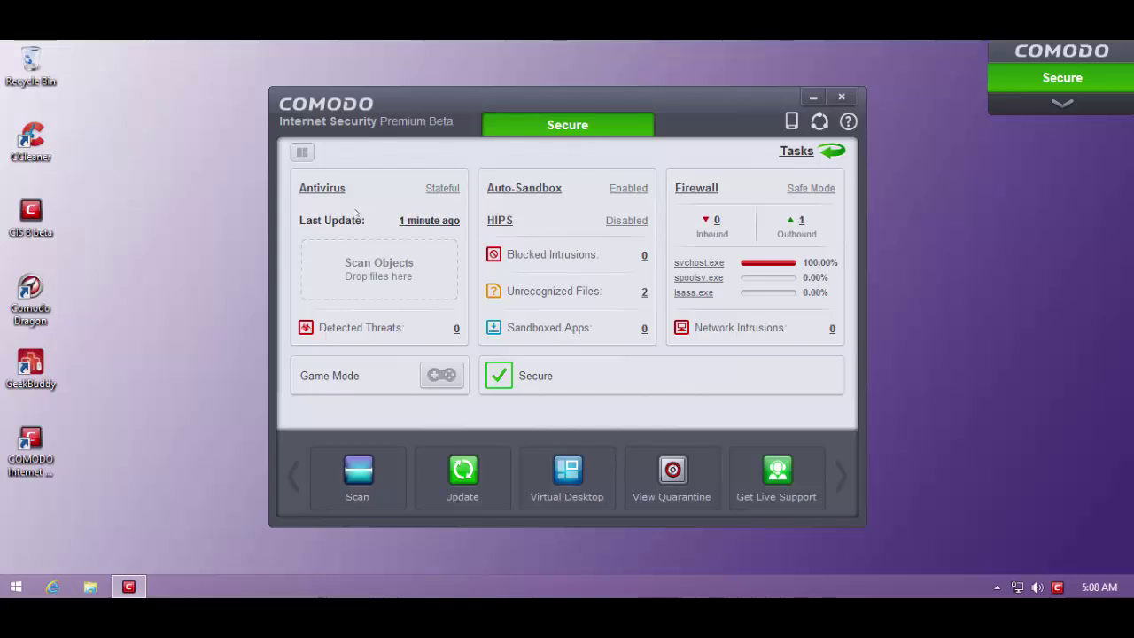
{"action": "left_click", "coordinate": [301, 151]}
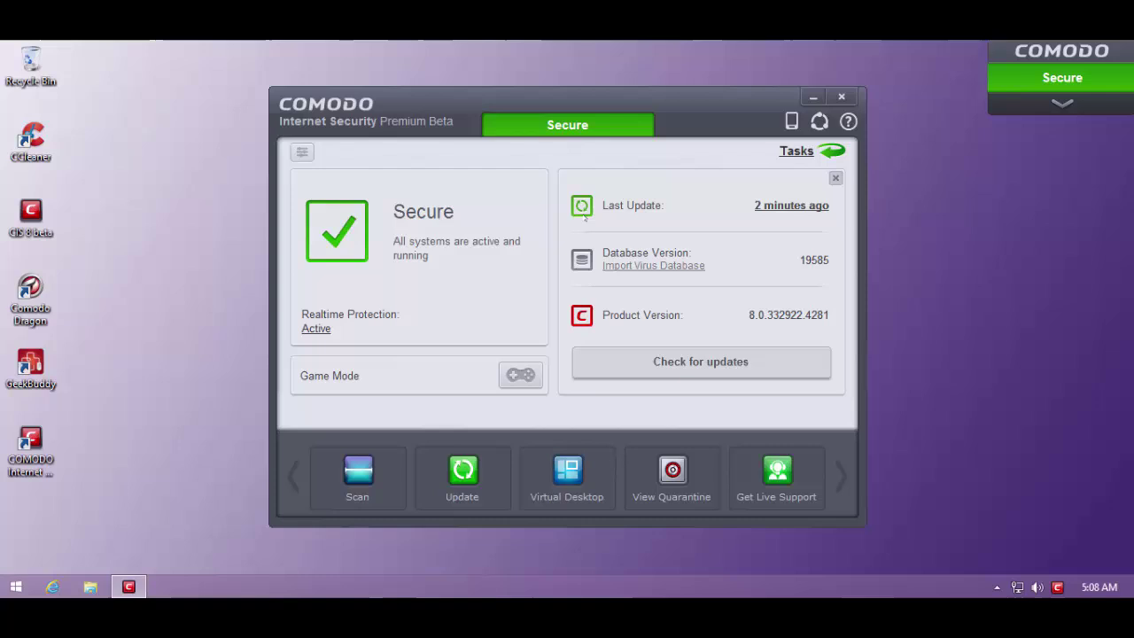
Step: Open Advanced Settings from the advanced tasks
{"action": "left_click", "coordinate": [797, 152]}
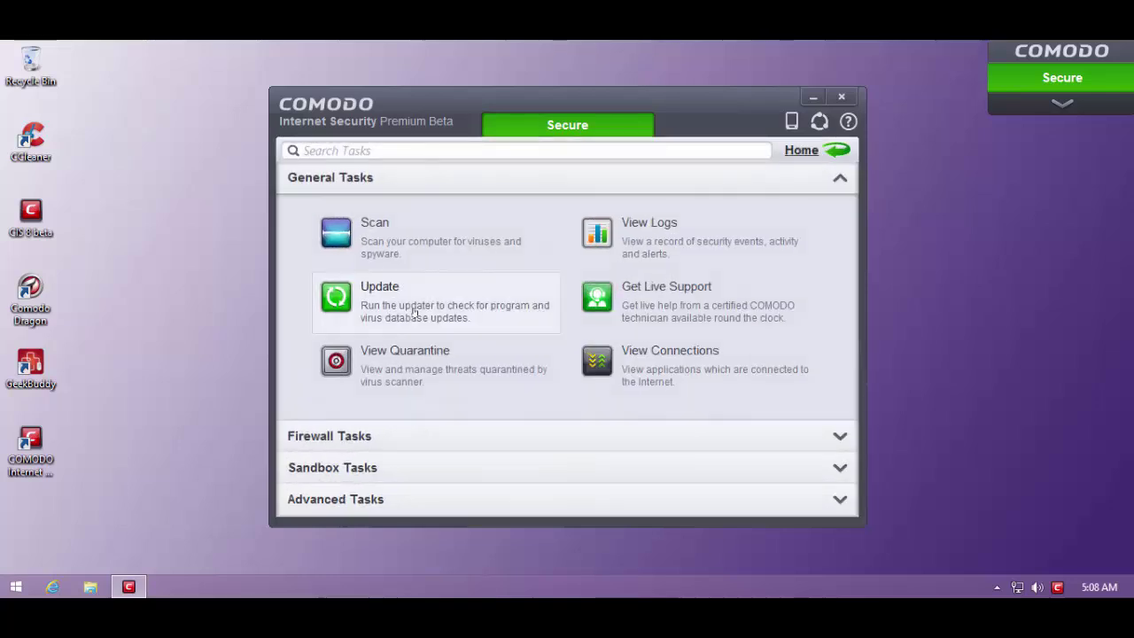
{"action": "left_click", "coordinate": [339, 499]}
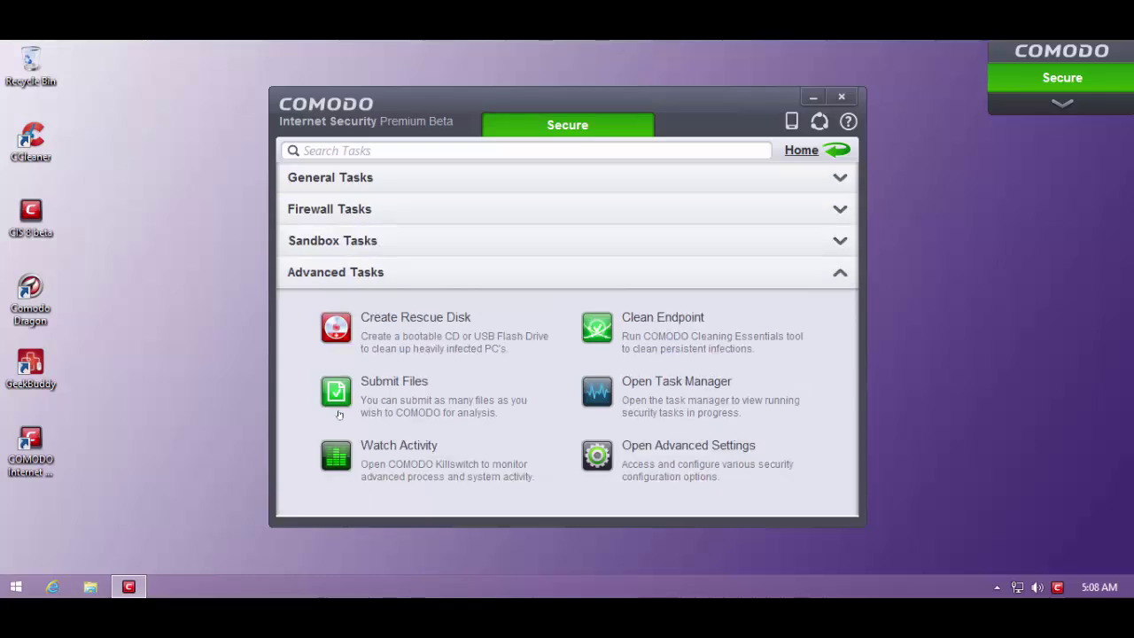
{"action": "left_click", "coordinate": [645, 486]}
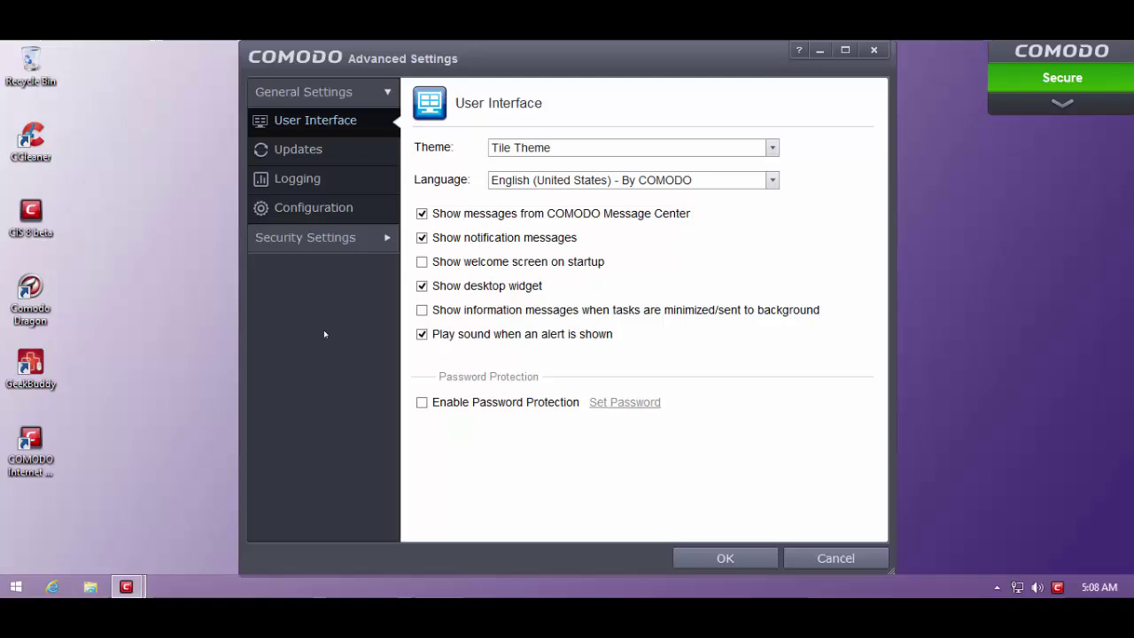
Step: Turn off the Viruscope option that limits monitoring to sandboxed applications only, in the Defense+ security settings
{"action": "left_click", "coordinate": [300, 237]}
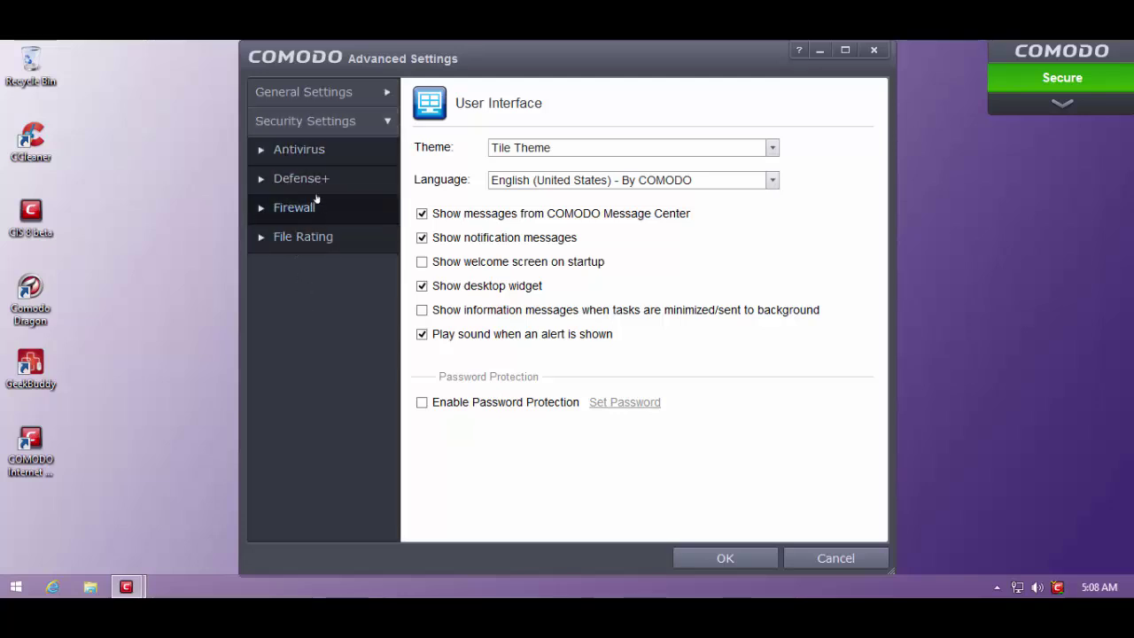
{"action": "left_click", "coordinate": [263, 181]}
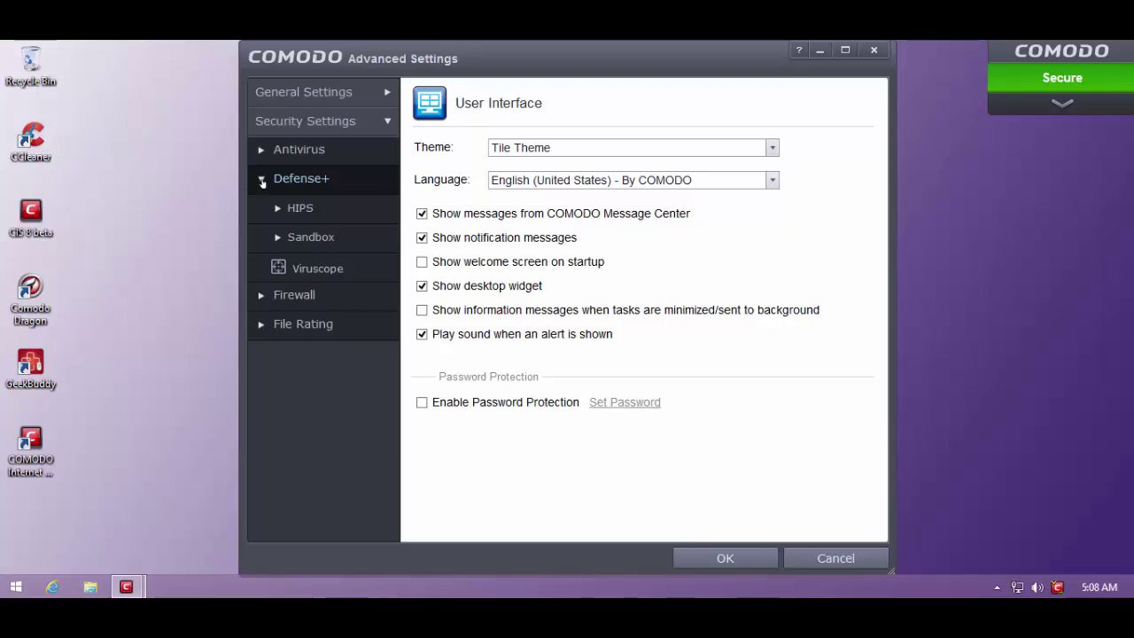
{"action": "left_click", "coordinate": [291, 275]}
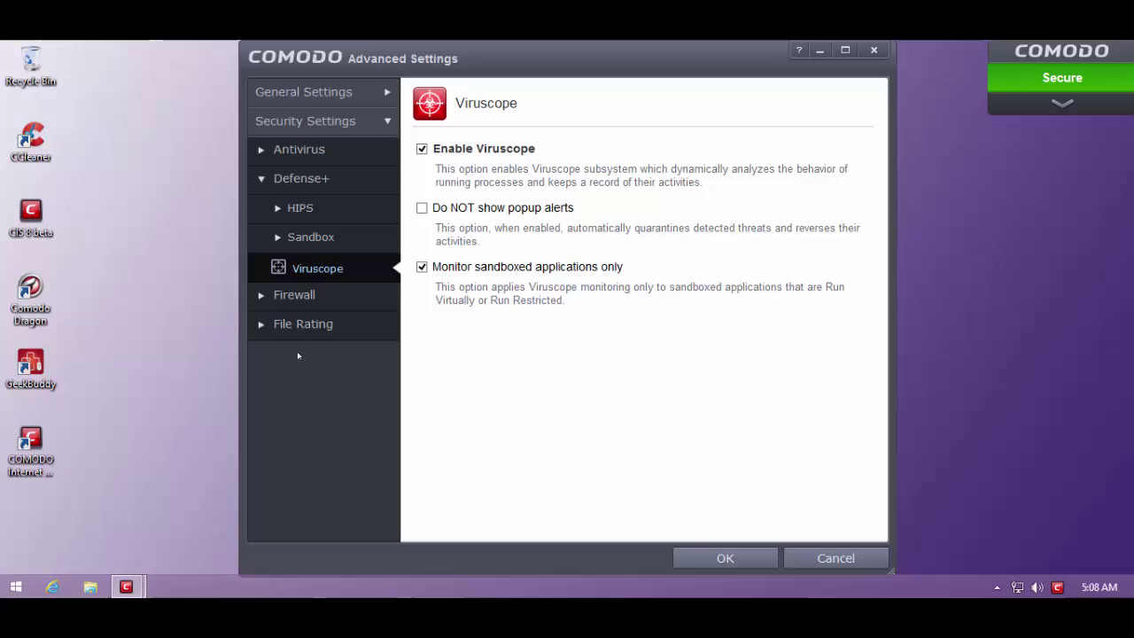
{"action": "left_click", "coordinate": [298, 243]}
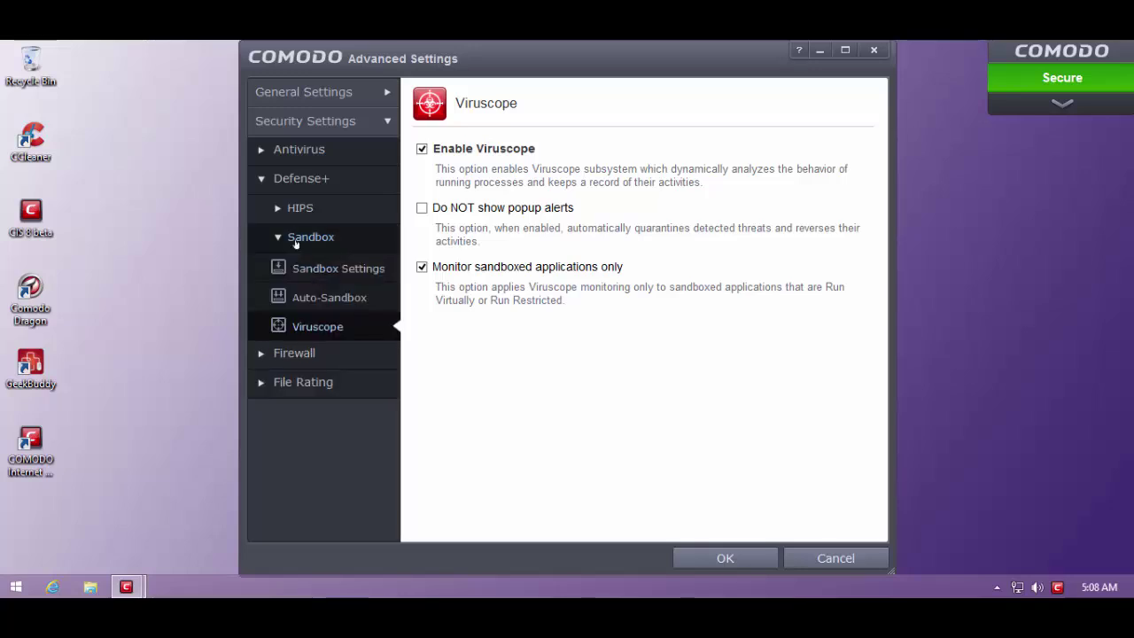
{"action": "left_click", "coordinate": [295, 244]}
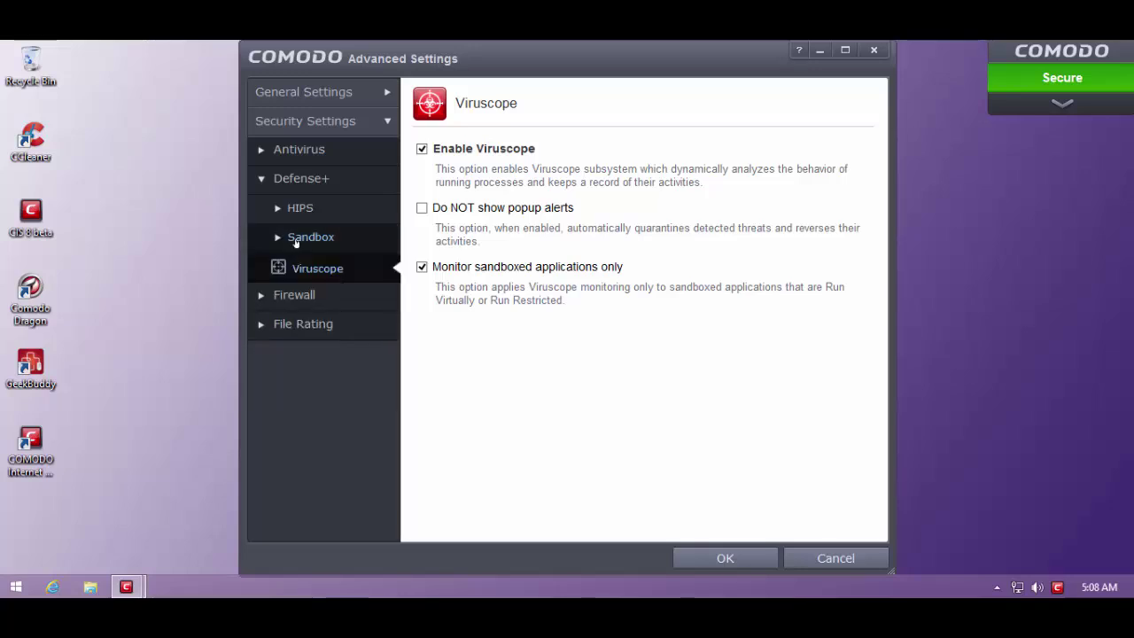
{"action": "left_click", "coordinate": [422, 267]}
Step: Examine the Defense+ Sandbox Settings and the Auto-Sandbox rules, including the Run Virtually rule for Shared Spaces
{"action": "left_click", "coordinate": [349, 242]}
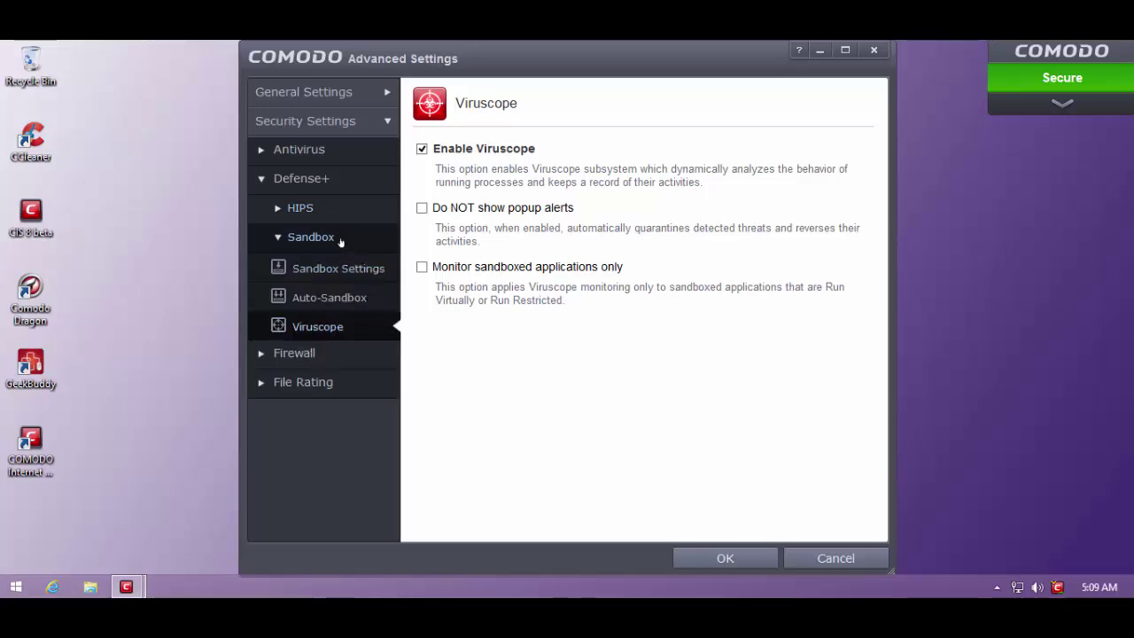
{"action": "left_click", "coordinate": [300, 266]}
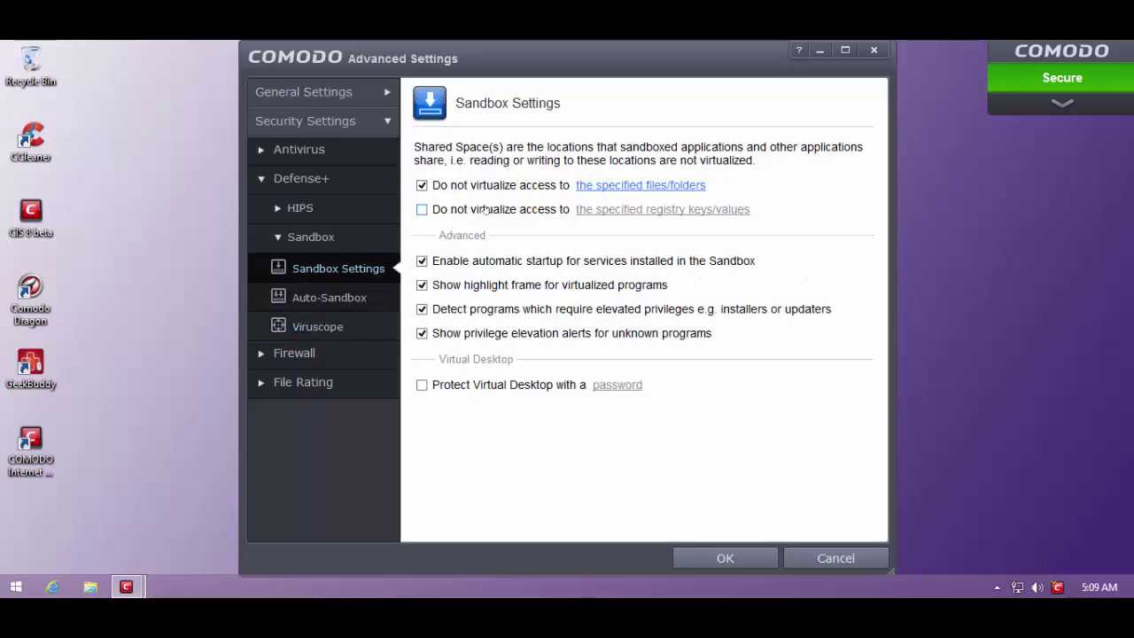
{"action": "left_click", "coordinate": [330, 297]}
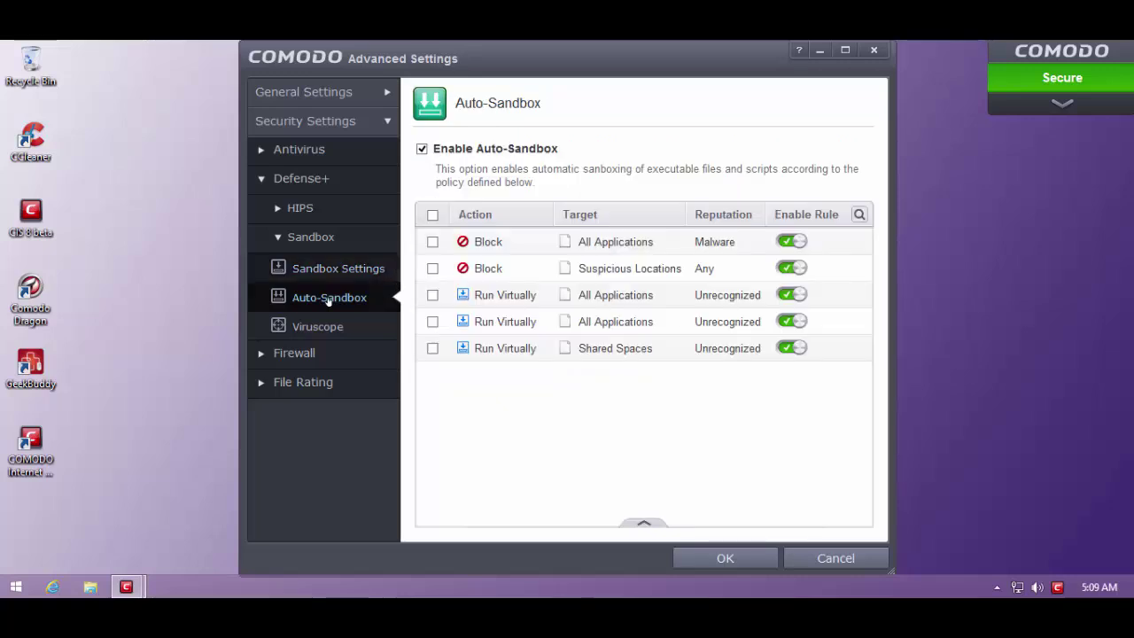
{"action": "left_click", "coordinate": [324, 279]}
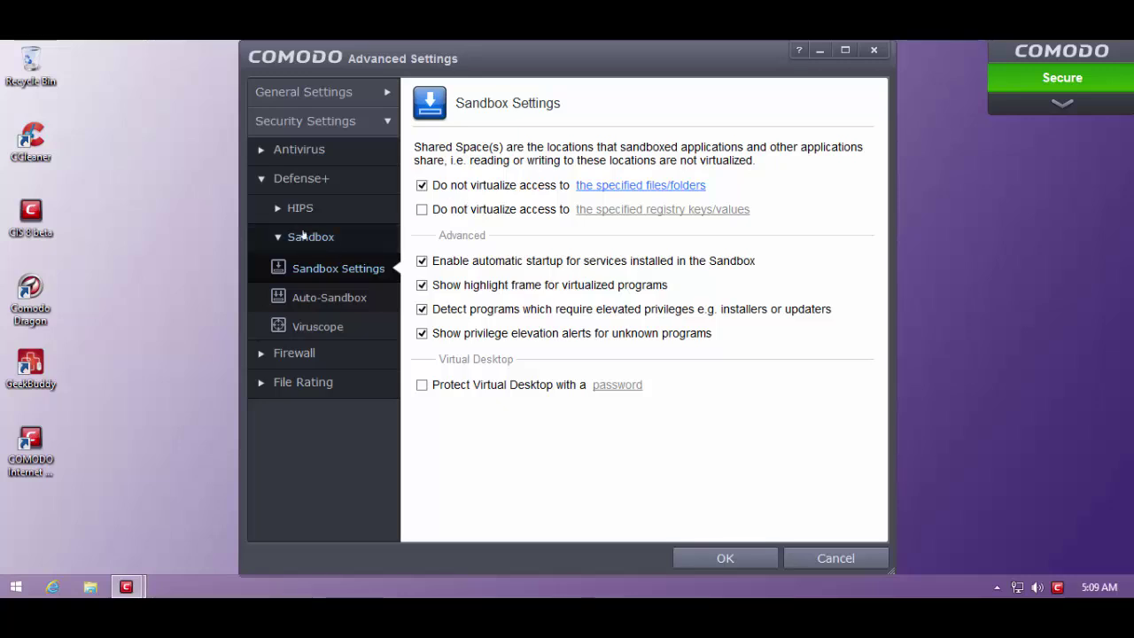
{"action": "left_click", "coordinate": [303, 300]}
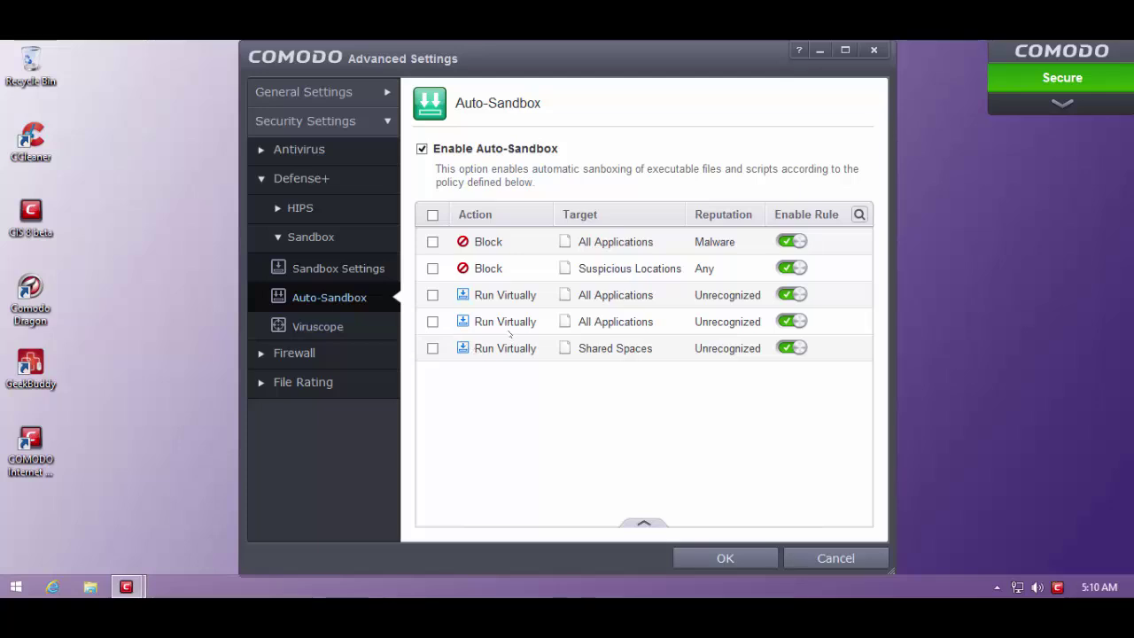
{"action": "left_click", "coordinate": [547, 348]}
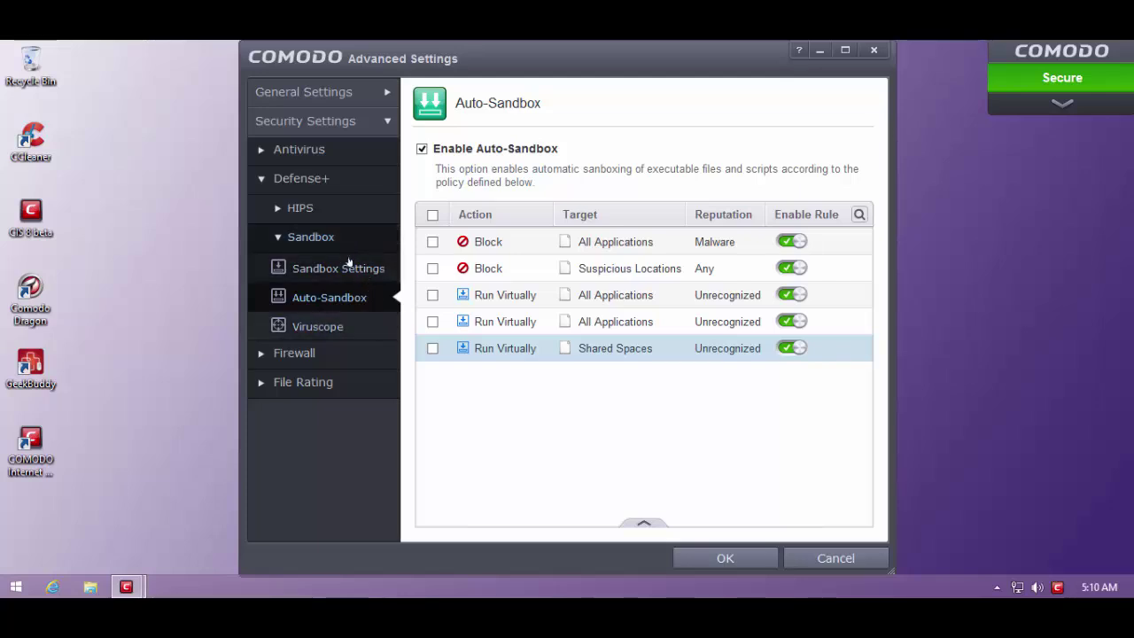
{"action": "left_click", "coordinate": [346, 272]}
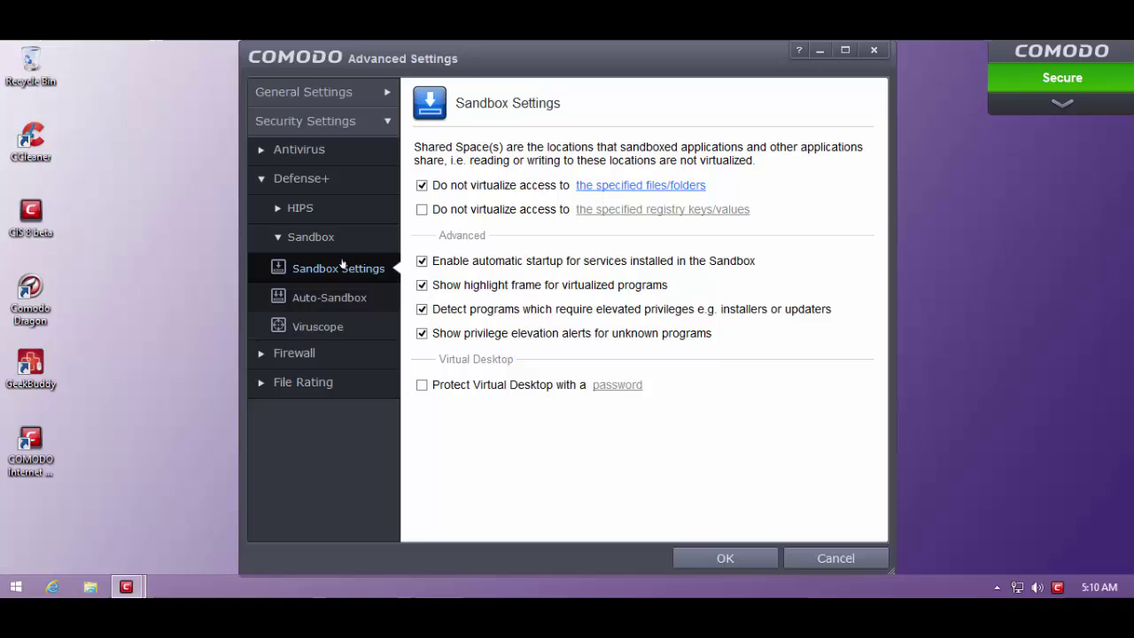
Step: Enable HIPS in the HIPS Settings, look at its available modes, and disable it again
{"action": "left_click", "coordinate": [328, 213]}
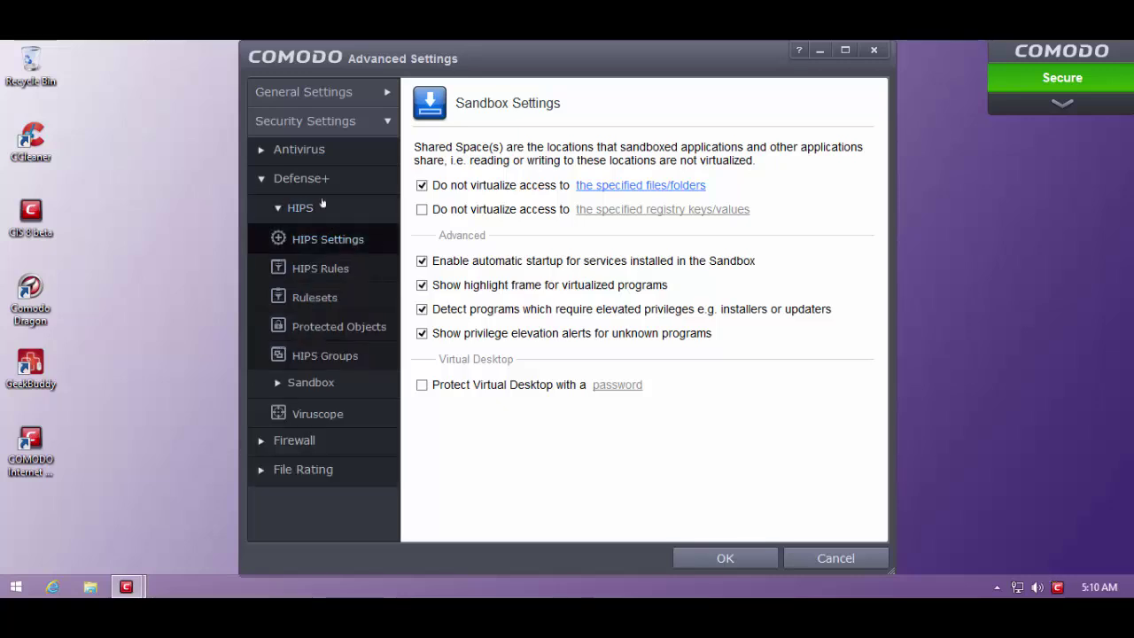
{"action": "left_click", "coordinate": [349, 246]}
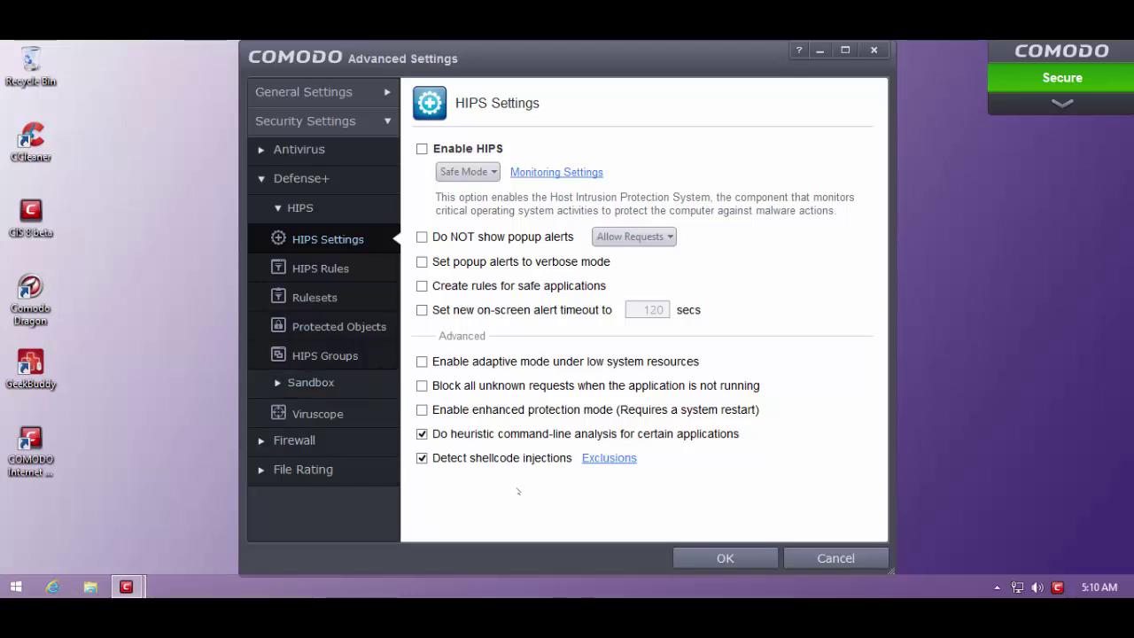
{"action": "left_click", "coordinate": [421, 150]}
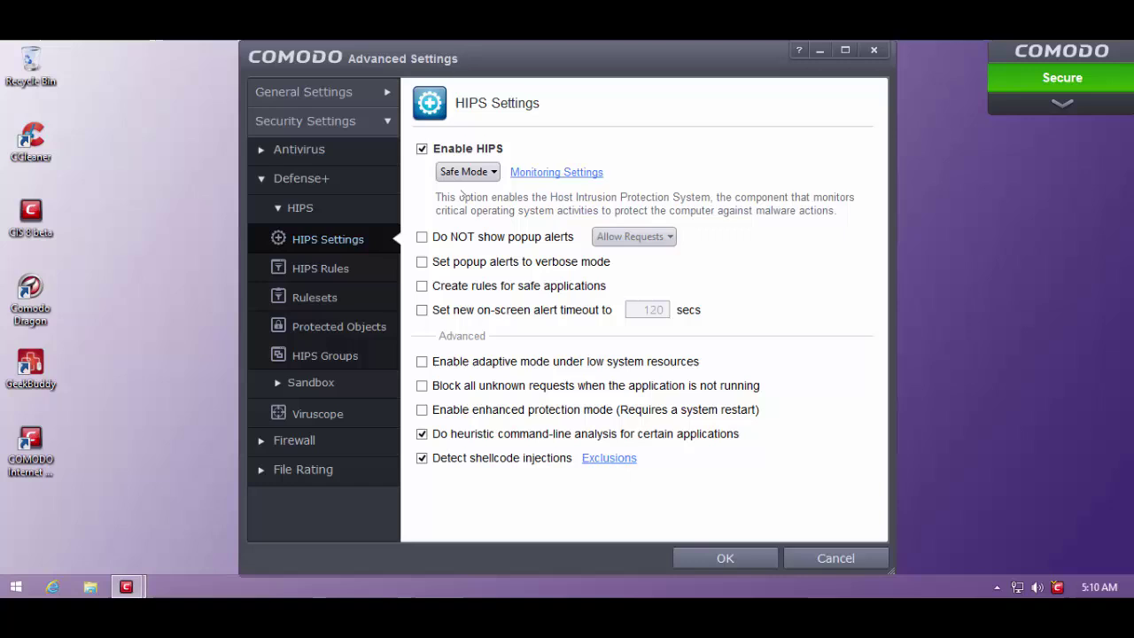
{"action": "left_click", "coordinate": [467, 171]}
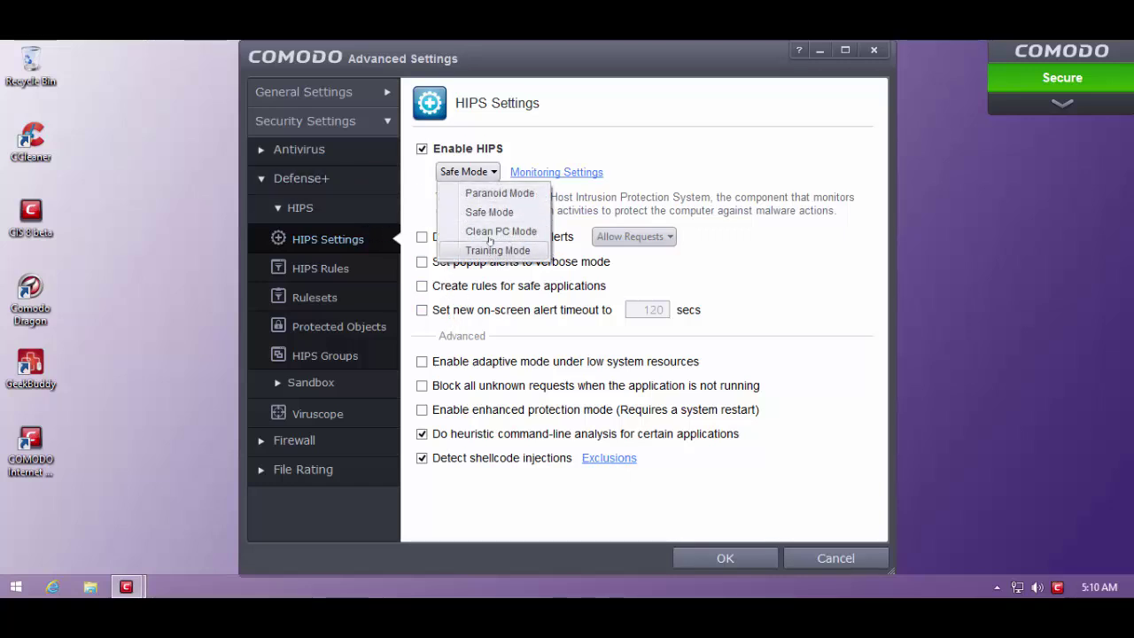
{"action": "left_click", "coordinate": [428, 152]}
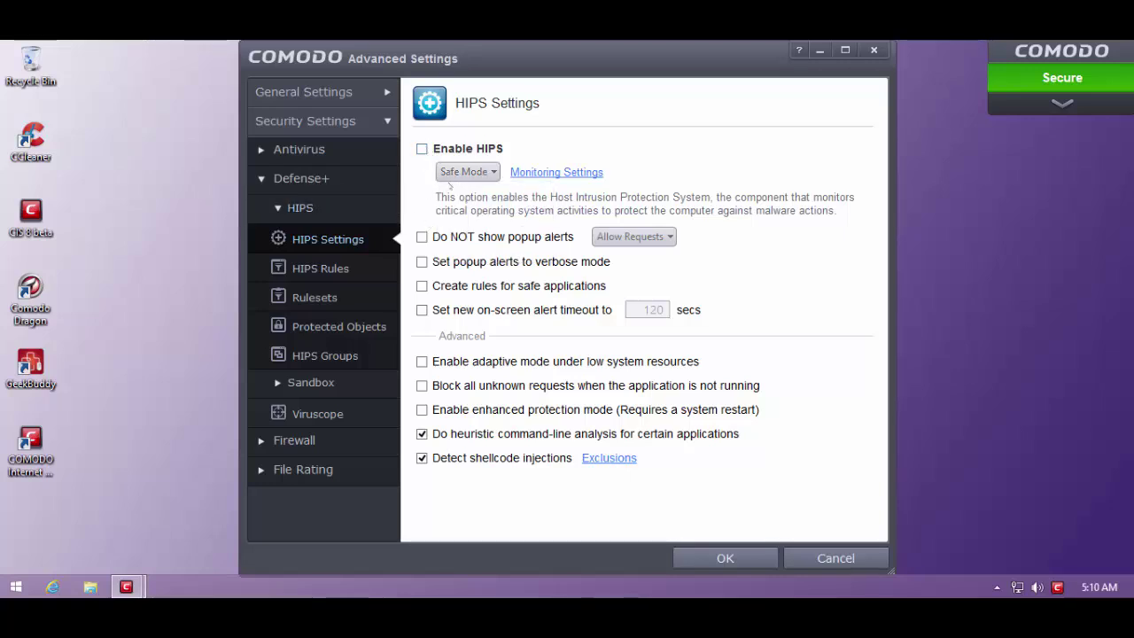
{"action": "left_click", "coordinate": [278, 207]}
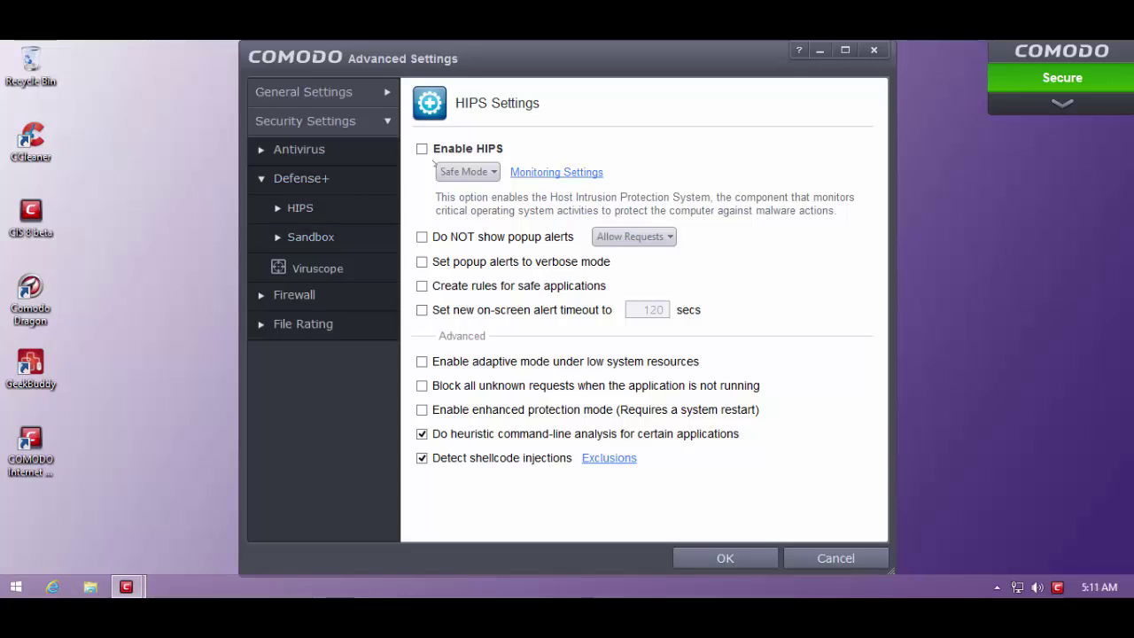
Step: Revisit the list of Auto-Sandbox rules under Defense+
{"action": "left_click", "coordinate": [330, 237]}
{"action": "left_click", "coordinate": [350, 269]}
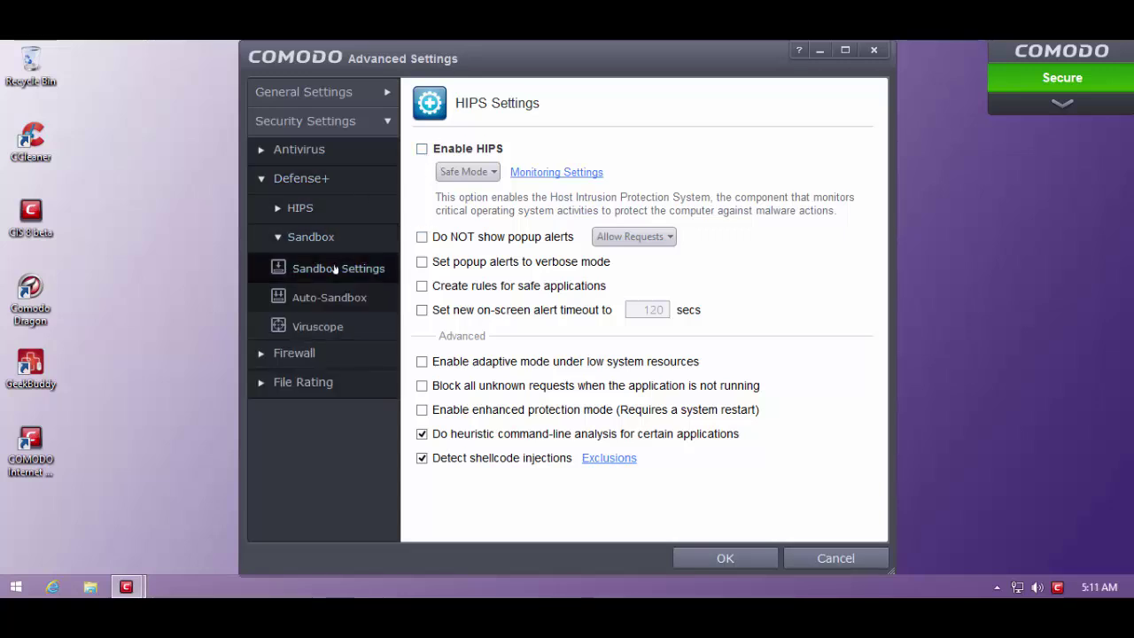
{"action": "left_click", "coordinate": [306, 298]}
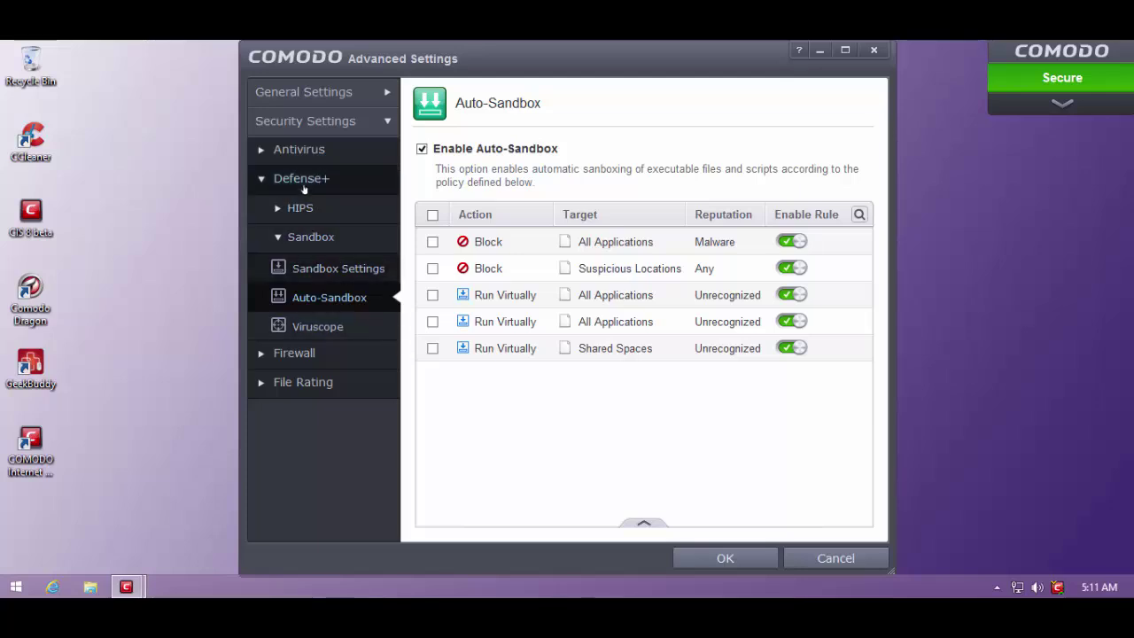
Step: Review the antivirus settings for Realtime Scan, Scans and Exclusions
{"action": "left_click", "coordinate": [265, 181]}
{"action": "left_click", "coordinate": [266, 150]}
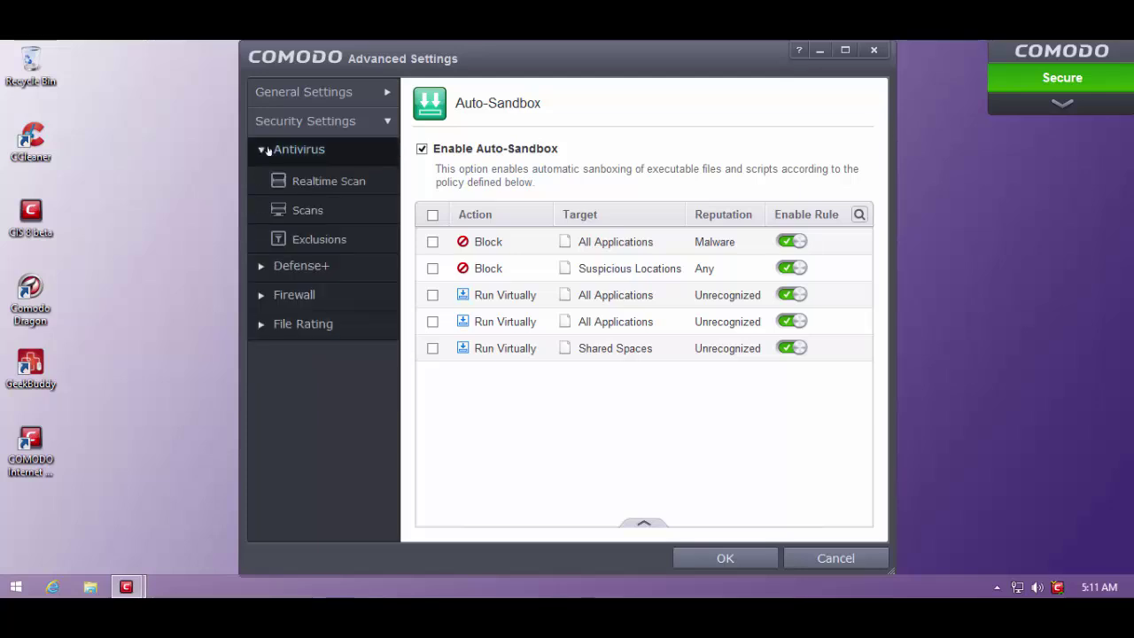
{"action": "left_click", "coordinate": [316, 182]}
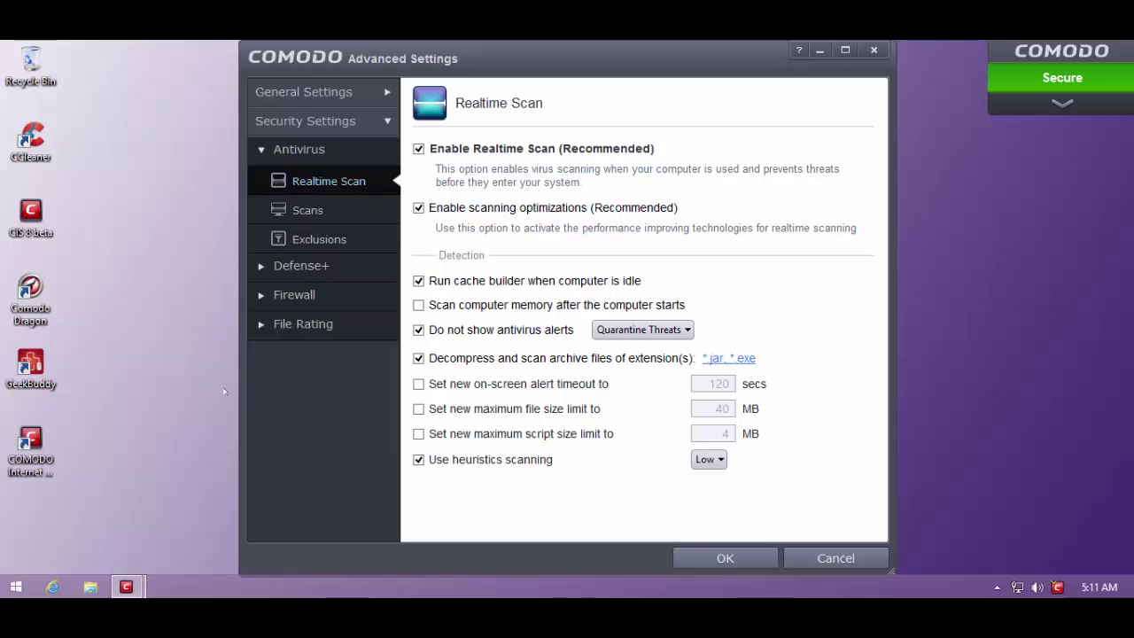
{"action": "left_click", "coordinate": [345, 219]}
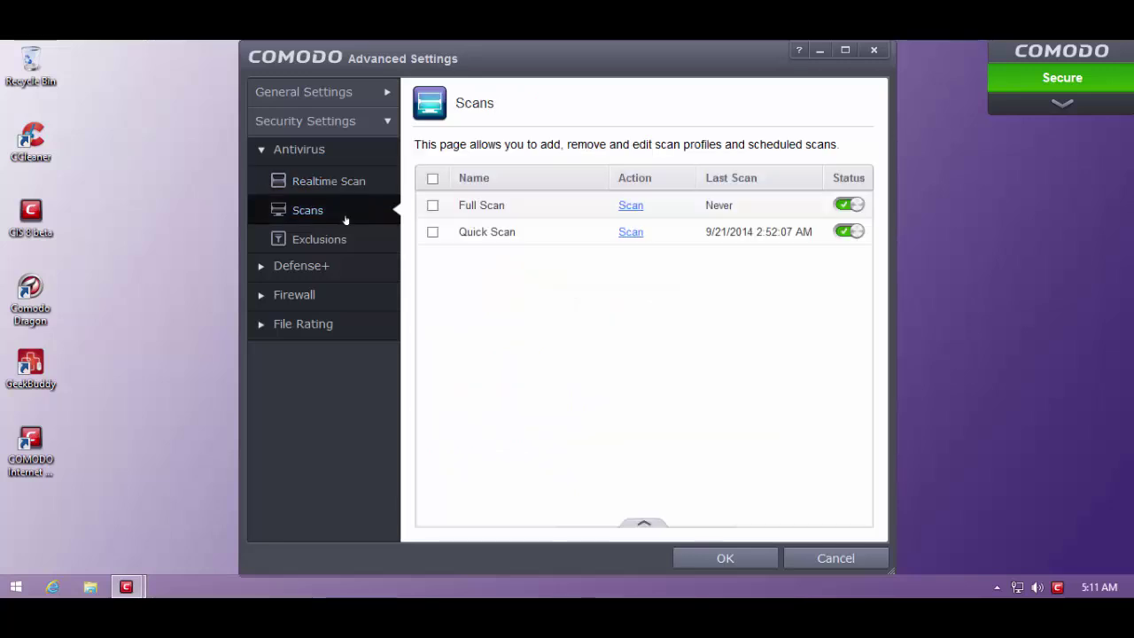
{"action": "left_click", "coordinate": [338, 243]}
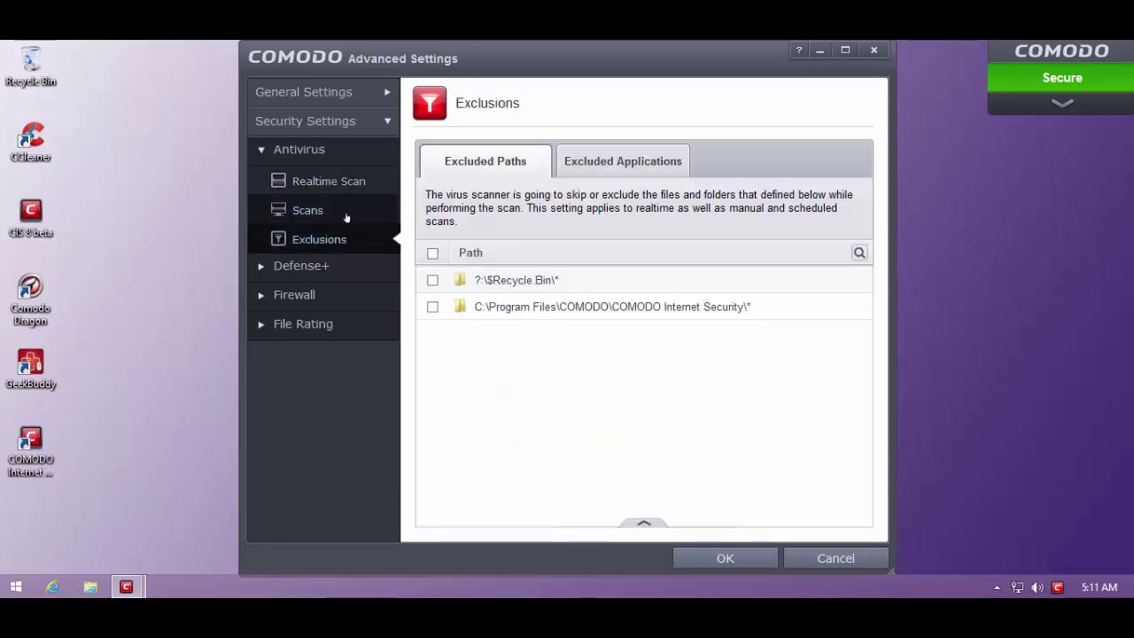
Step: View the general settings categories and close Advanced Settings without saving
{"action": "left_click", "coordinate": [343, 121]}
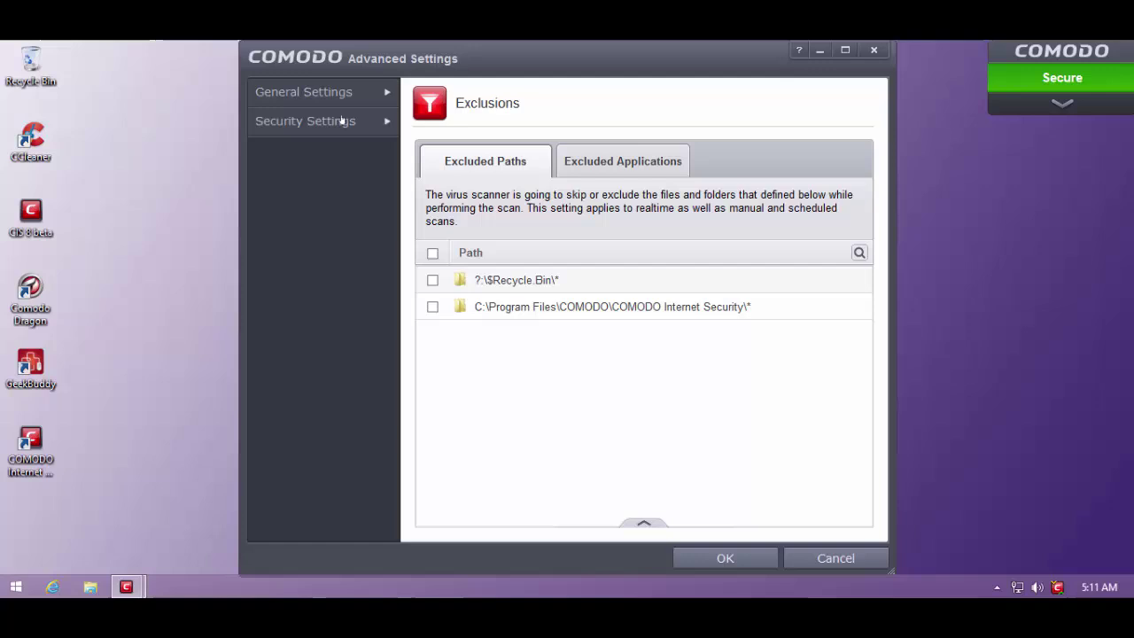
{"action": "left_click", "coordinate": [344, 94]}
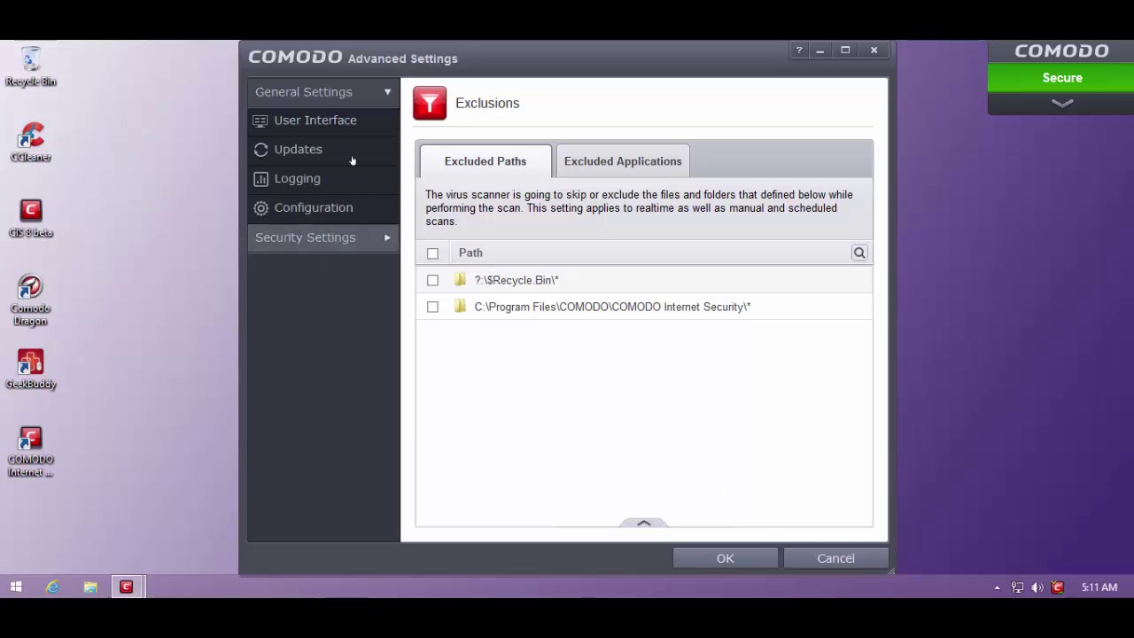
{"action": "left_click", "coordinate": [798, 556]}
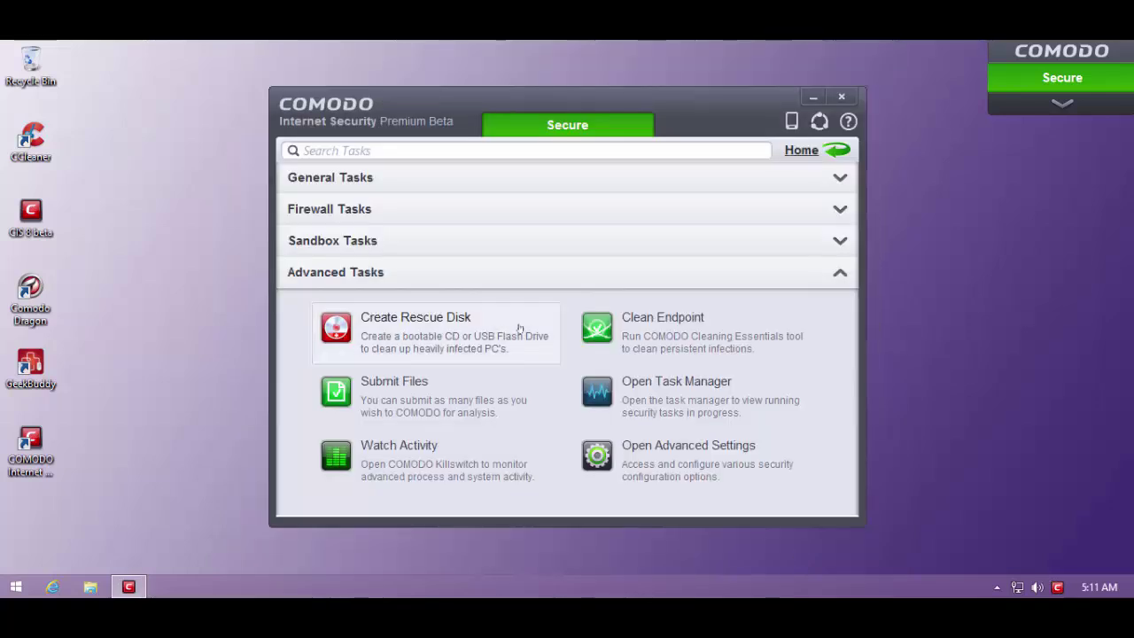
Step: Browse the sandbox, advanced, firewall and general task groups
{"action": "left_click", "coordinate": [470, 242]}
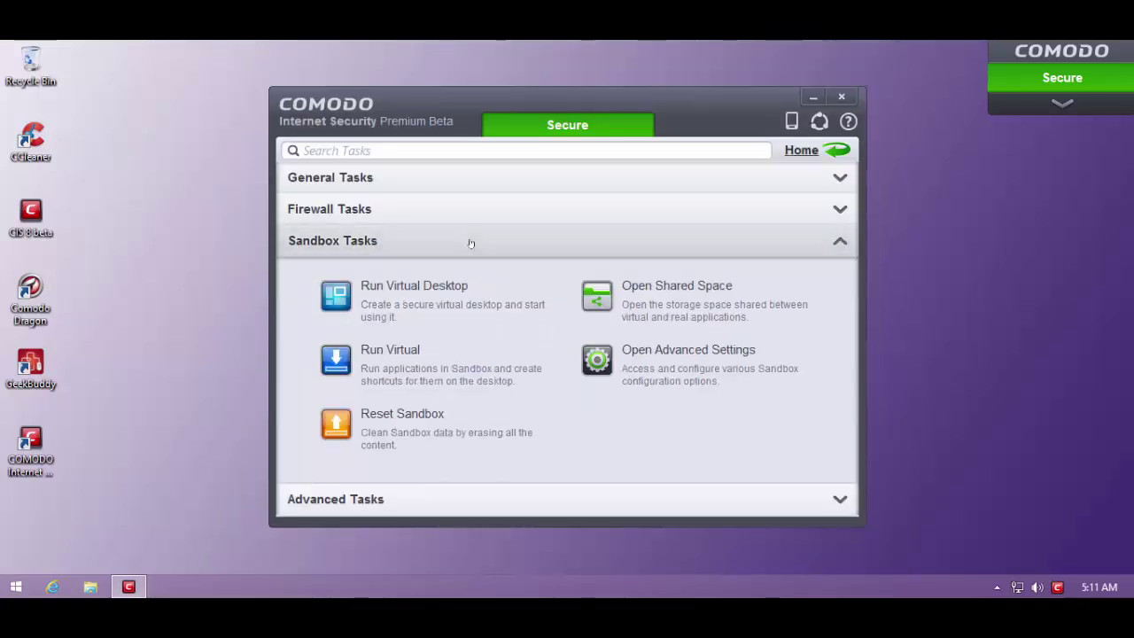
{"action": "left_click", "coordinate": [405, 499]}
{"action": "left_click", "coordinate": [398, 209]}
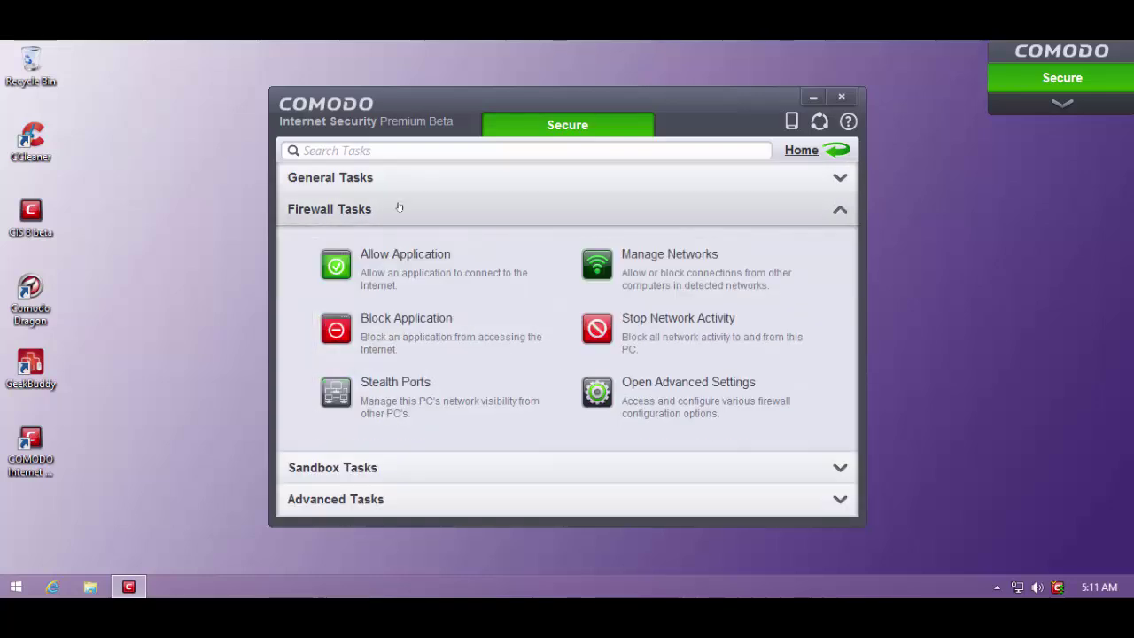
{"action": "left_click", "coordinate": [386, 179]}
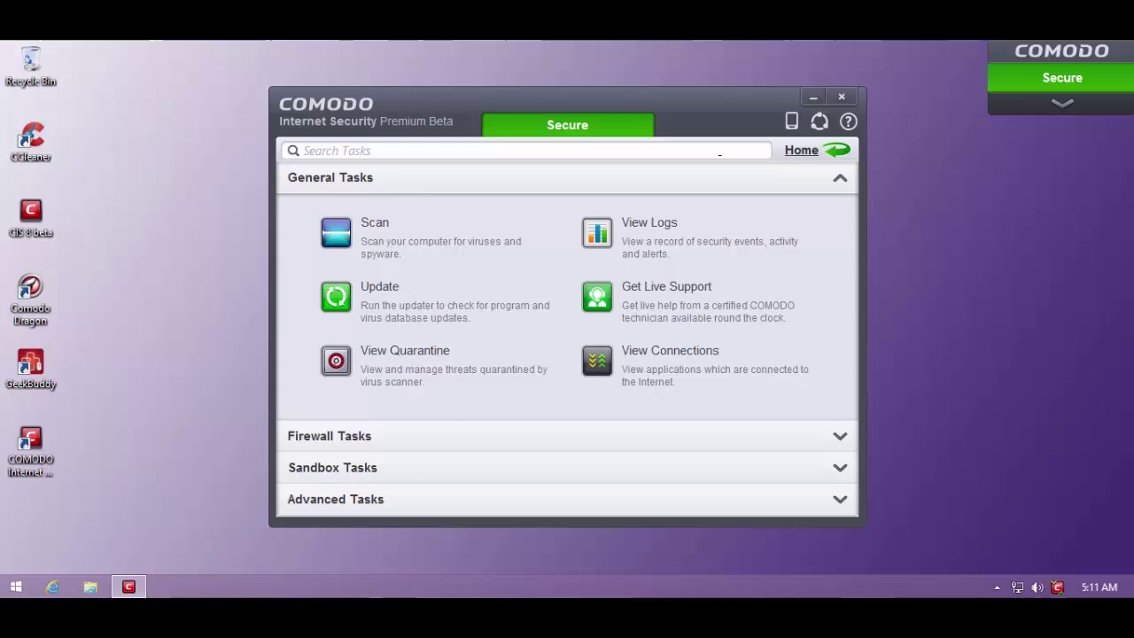
Step: Return to the security suite's home overview, reposition its window, and open Internet Explorer
{"action": "left_click", "coordinate": [799, 155]}
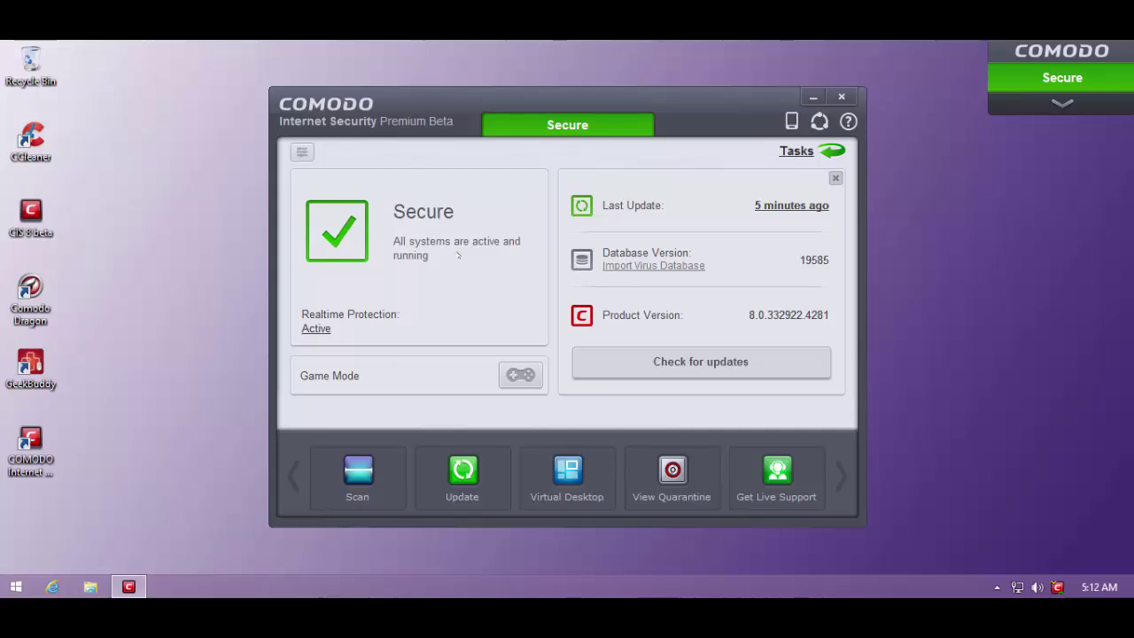
{"action": "left_click_drag", "start_coordinate": [435, 108], "coordinate": [474, 113]}
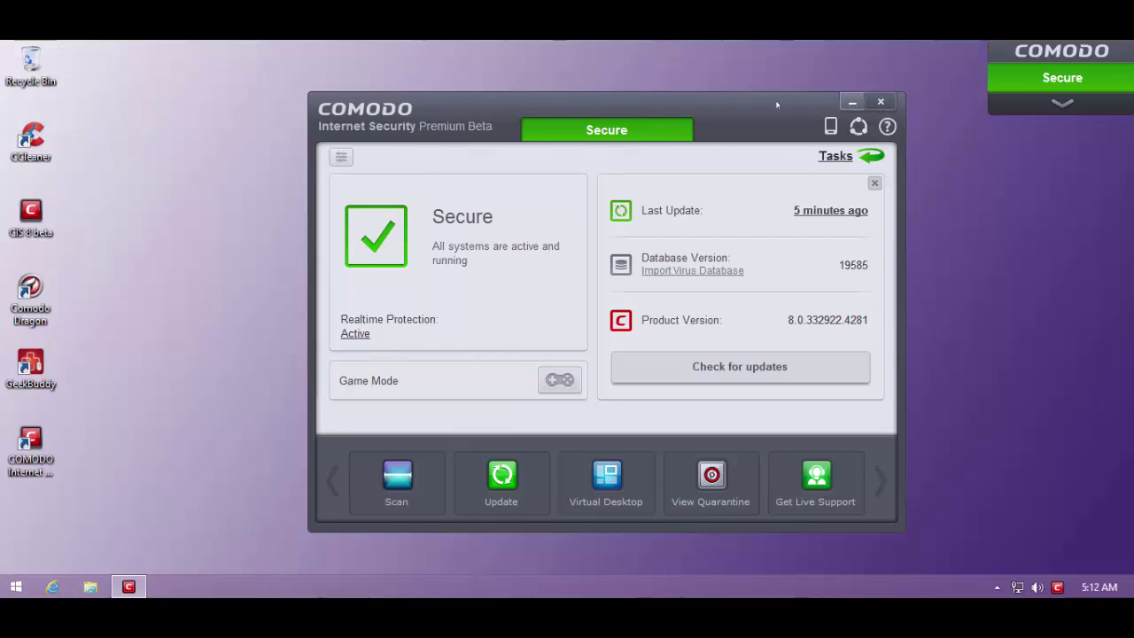
{"action": "left_click_drag", "start_coordinate": [779, 107], "coordinate": [749, 107]}
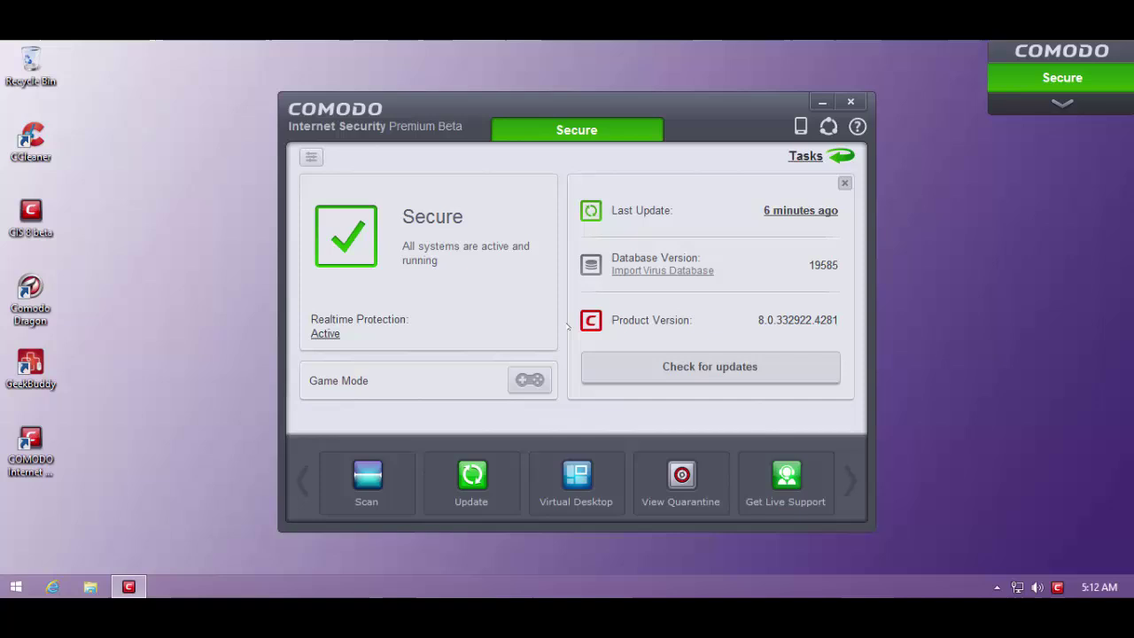
{"action": "left_click", "coordinate": [52, 586]}
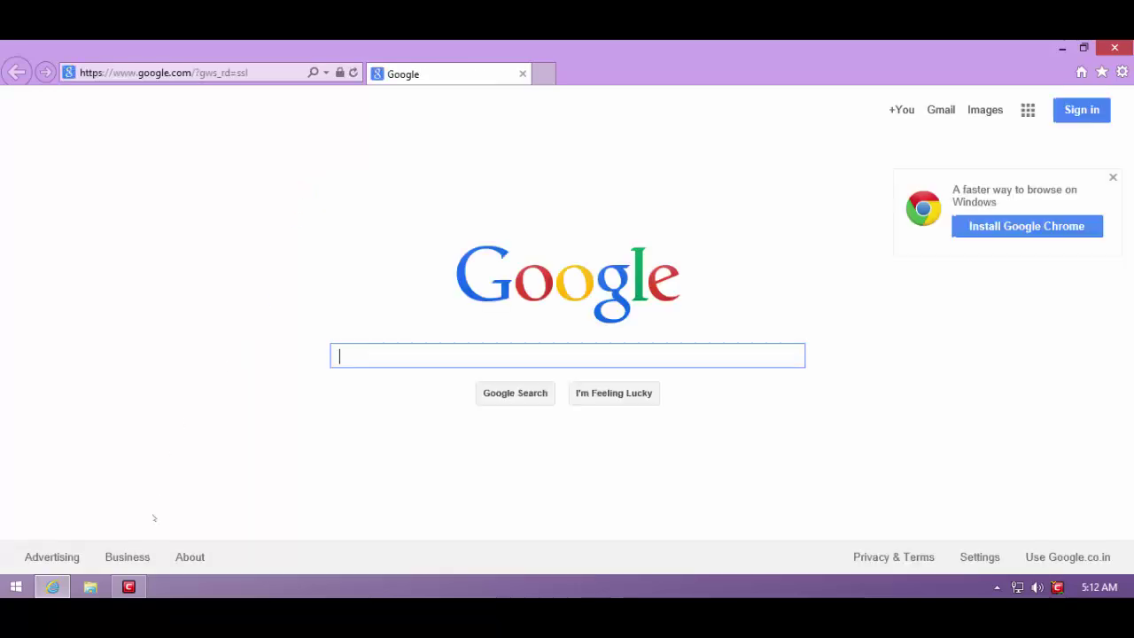
Step: Check Comodo for signature and program updates, and close the Update dialog and the main window
{"action": "left_click", "coordinate": [129, 587]}
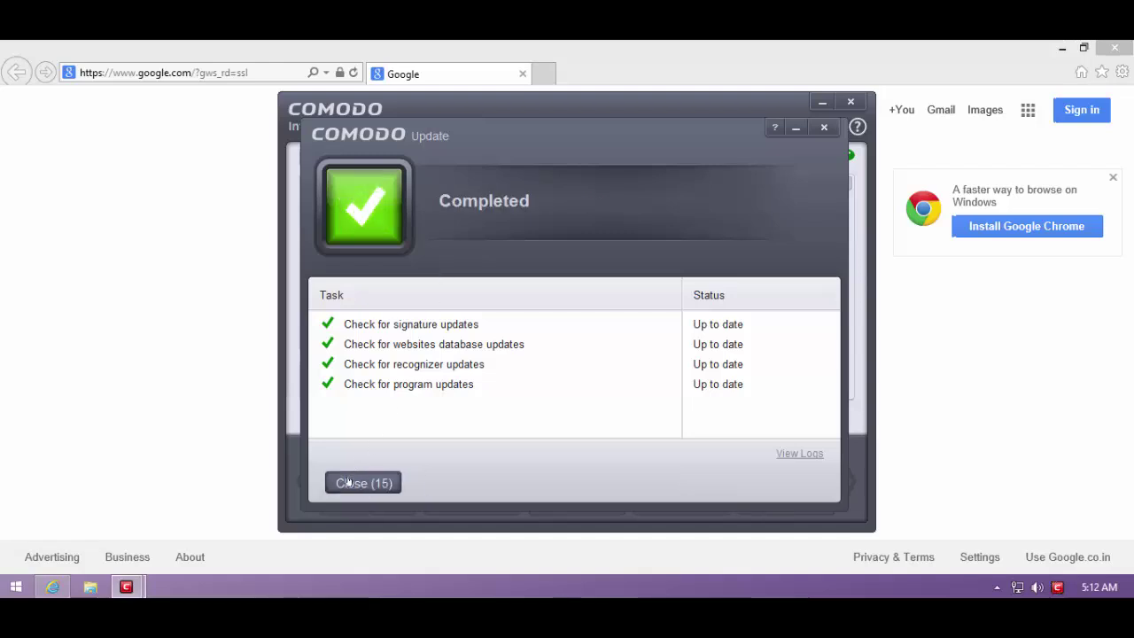
{"action": "left_click", "coordinate": [355, 481]}
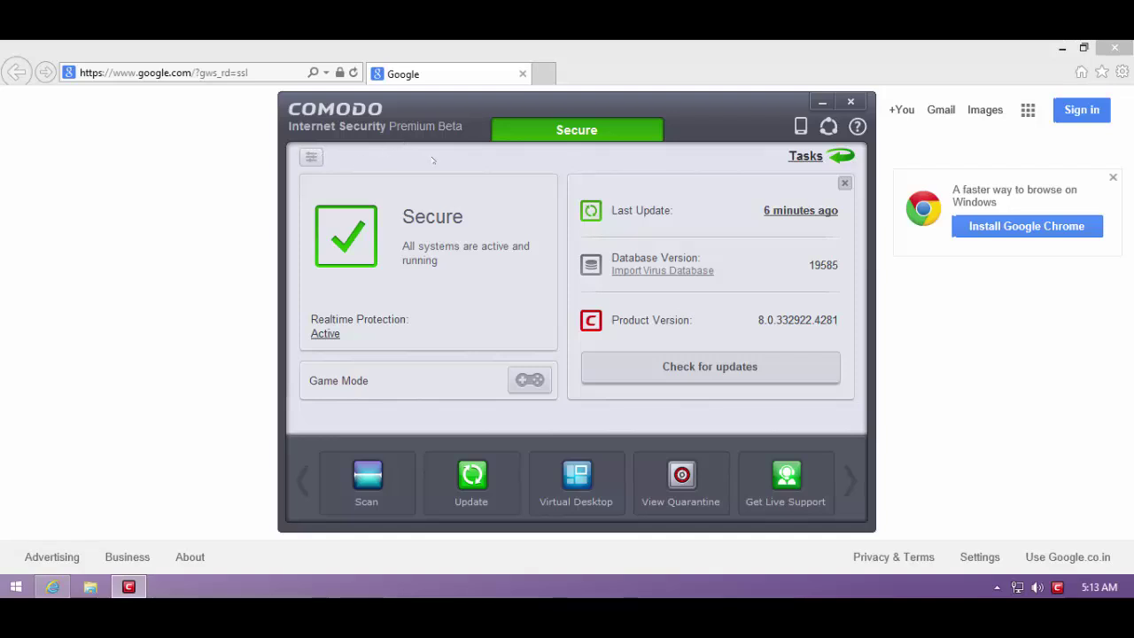
{"action": "left_click_drag", "start_coordinate": [820, 106], "coordinate": [895, 103]}
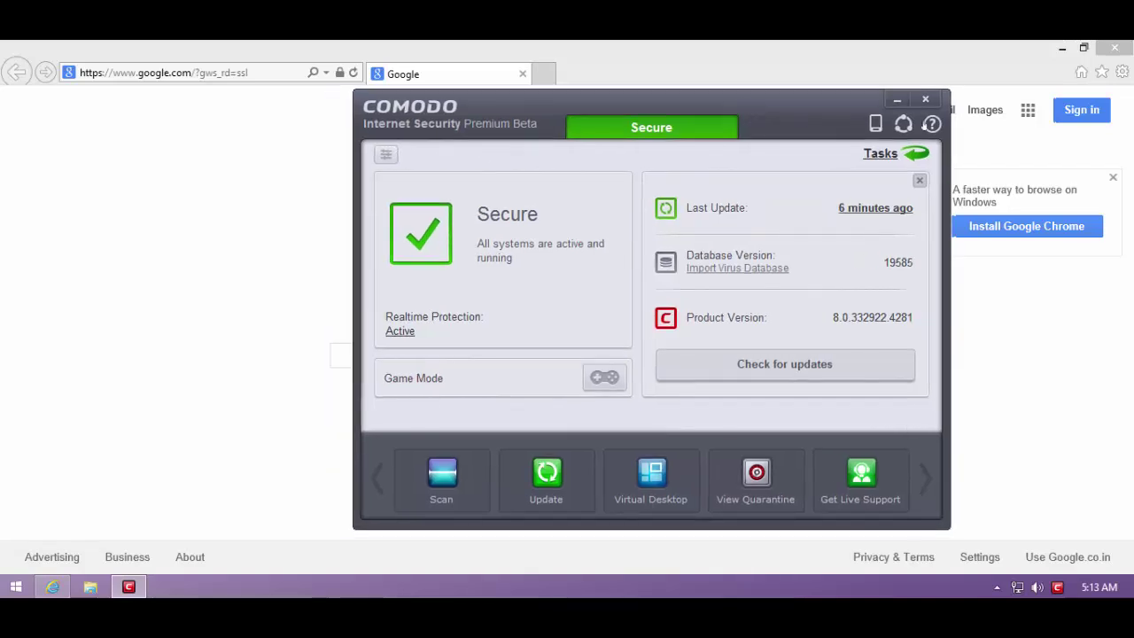
{"action": "left_click", "coordinate": [926, 100]}
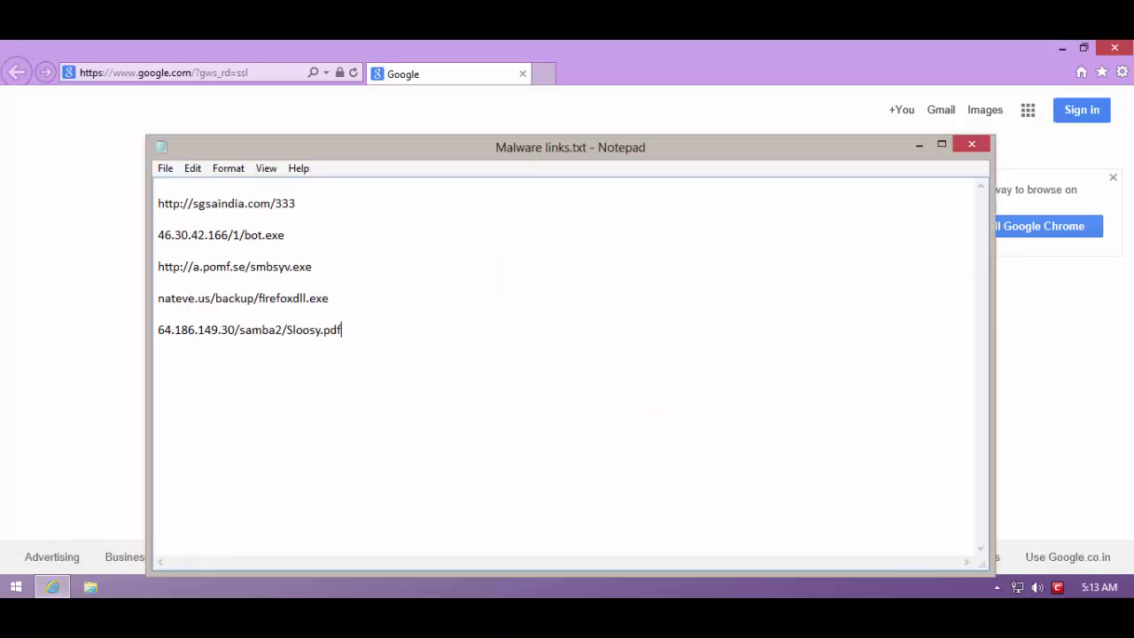
{"action": "left_click_drag", "start_coordinate": [376, 148], "coordinate": [470, 120]}
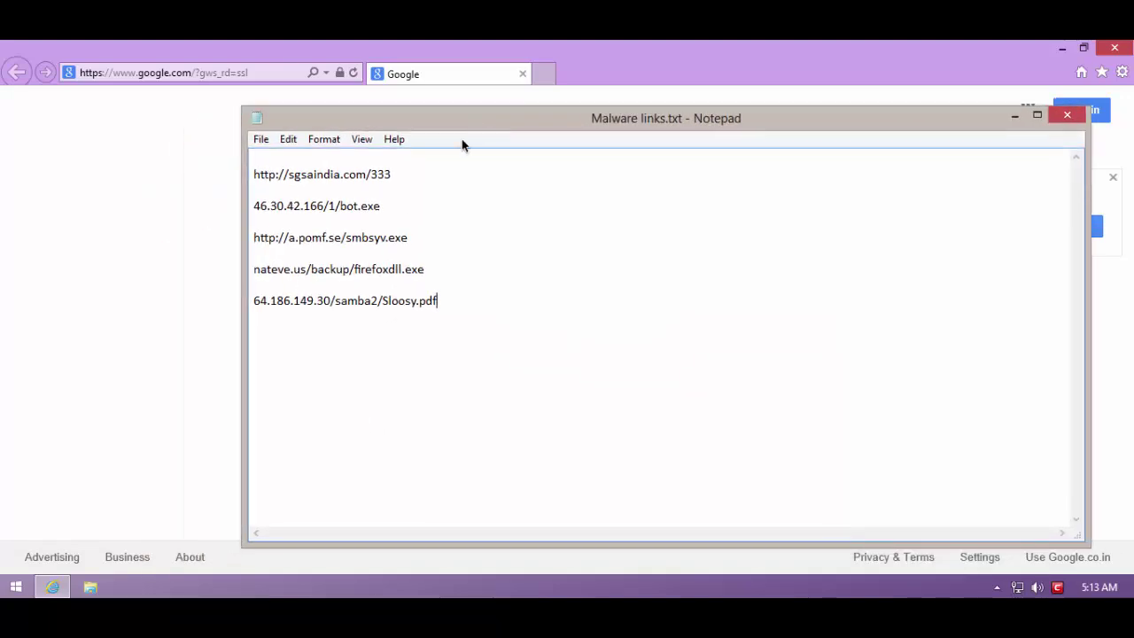
{"action": "double_click", "coordinate": [400, 178]}
{"action": "key", "text": "ctrl+c"}
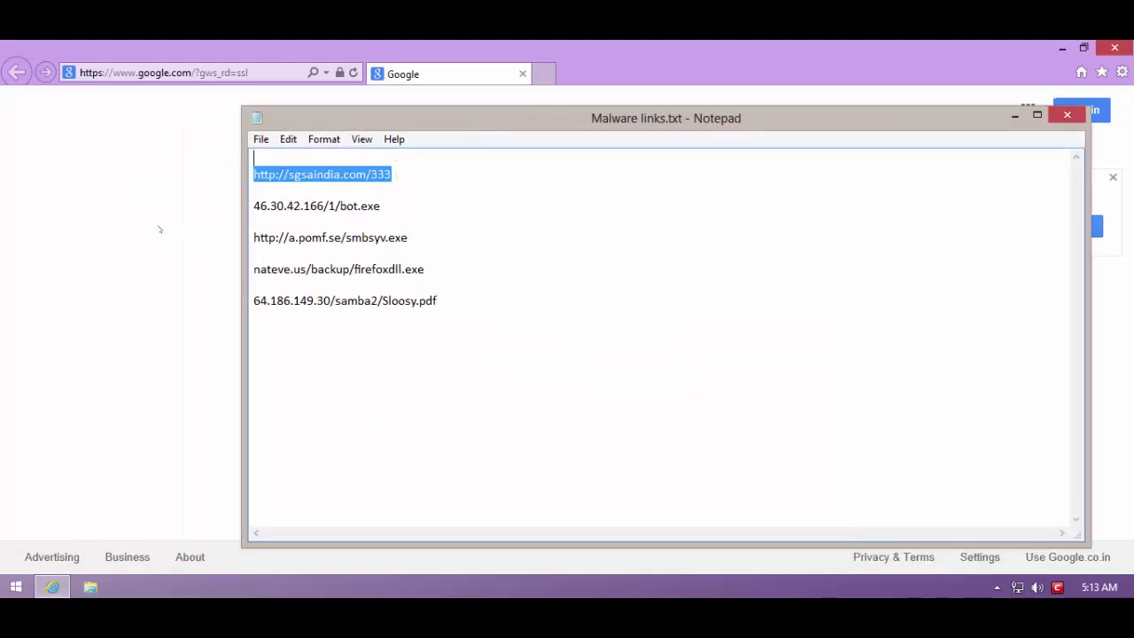
{"action": "left_click", "coordinate": [160, 230]}
{"action": "left_click", "coordinate": [202, 72]}
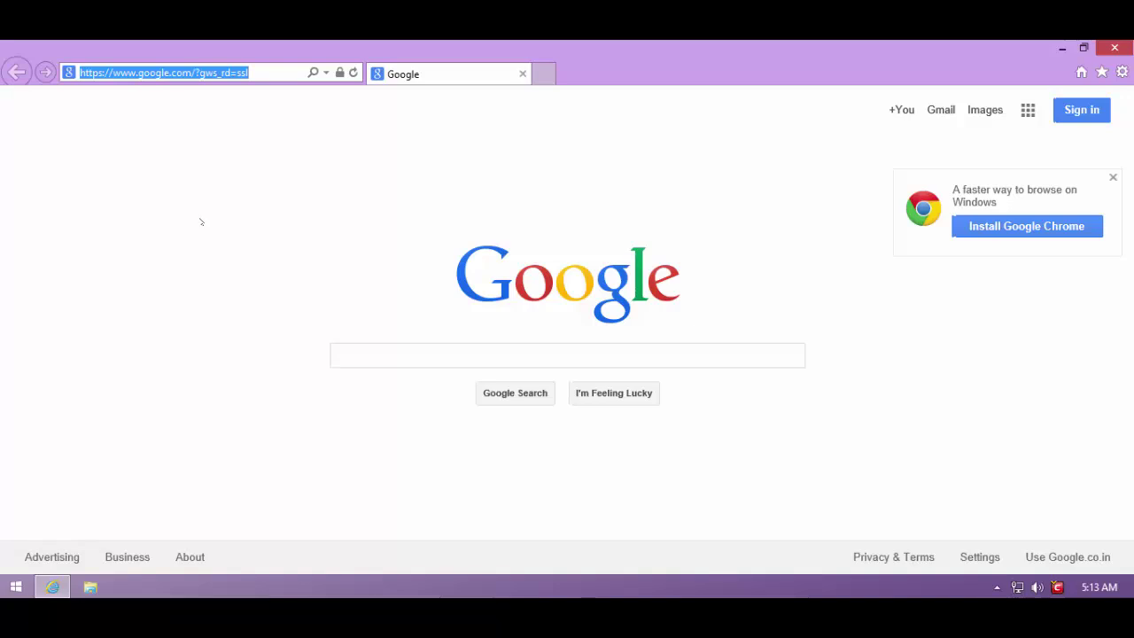
{"action": "key", "text": "ctrl+v"}
{"action": "key", "text": "Return"}
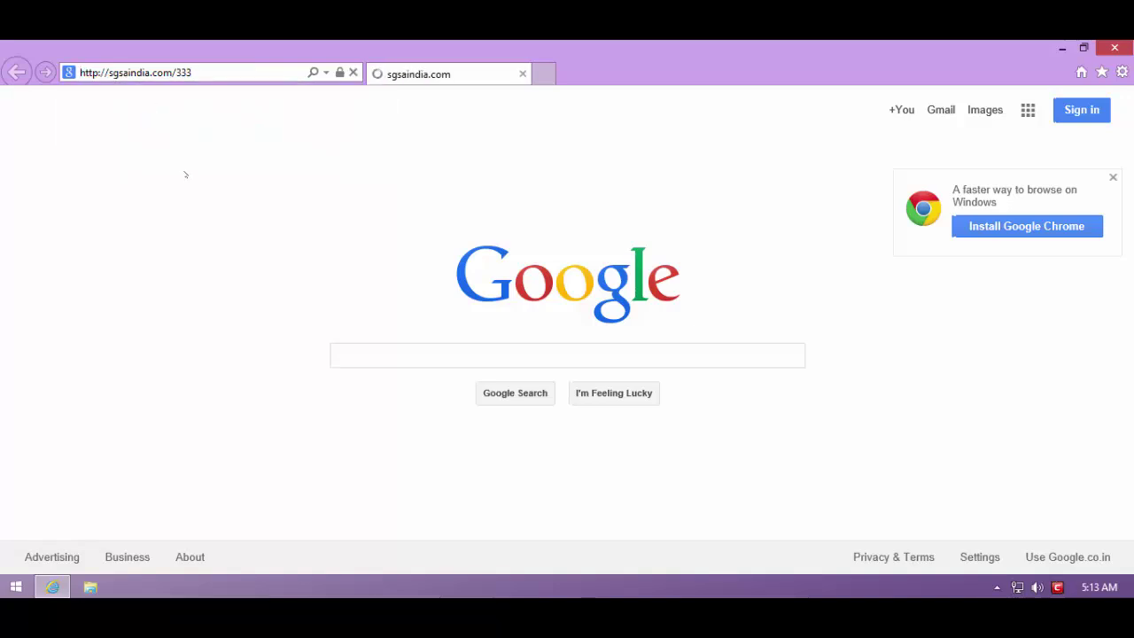
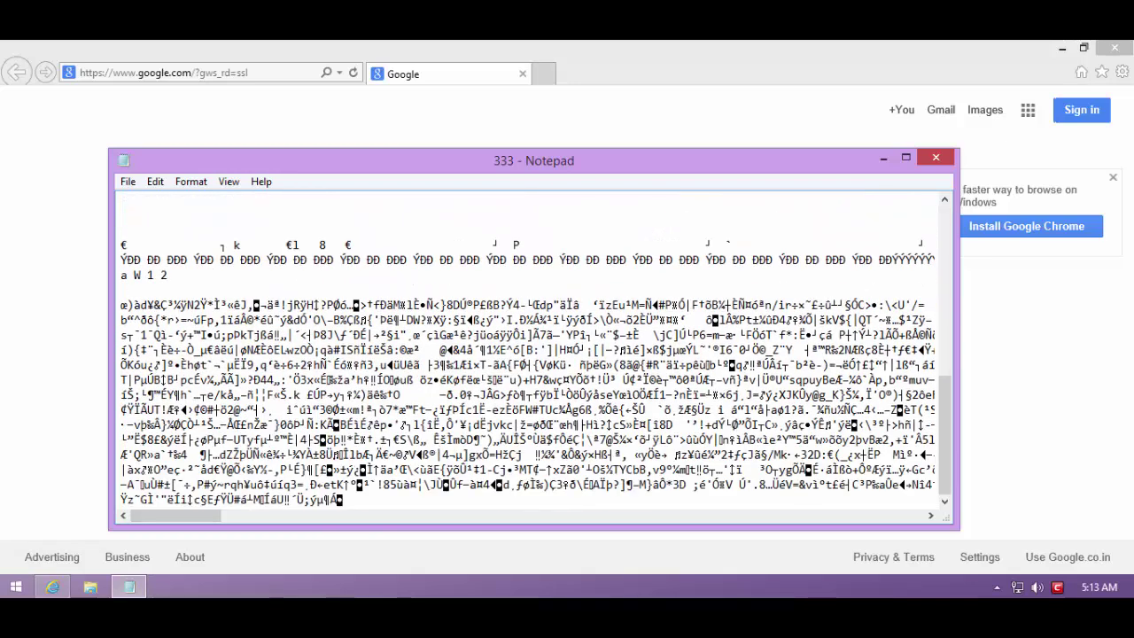
Step: Close the downloaded 333 file and check the protection status in Comodo's main window
{"action": "left_click", "coordinate": [928, 161]}
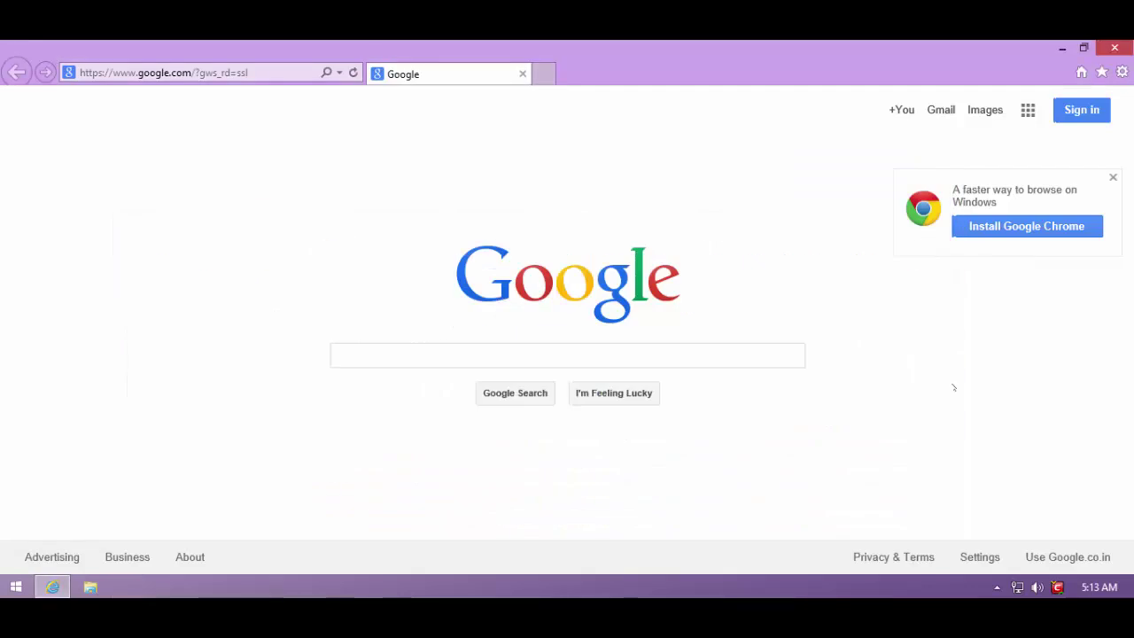
{"action": "double_click", "coordinate": [1055, 584]}
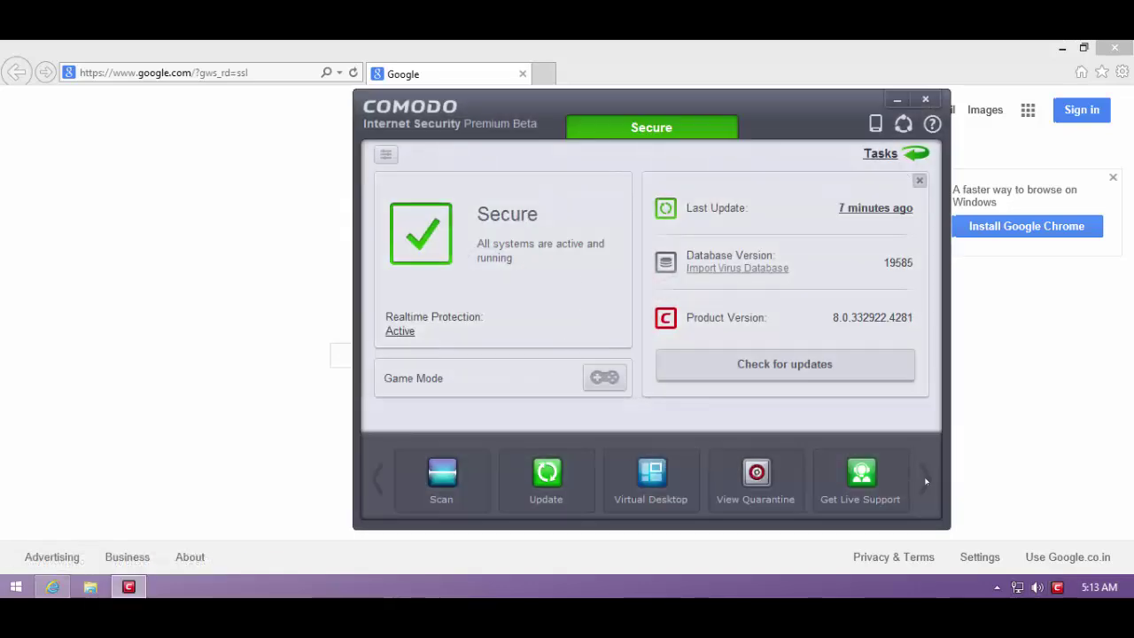
{"action": "left_click", "coordinate": [925, 99]}
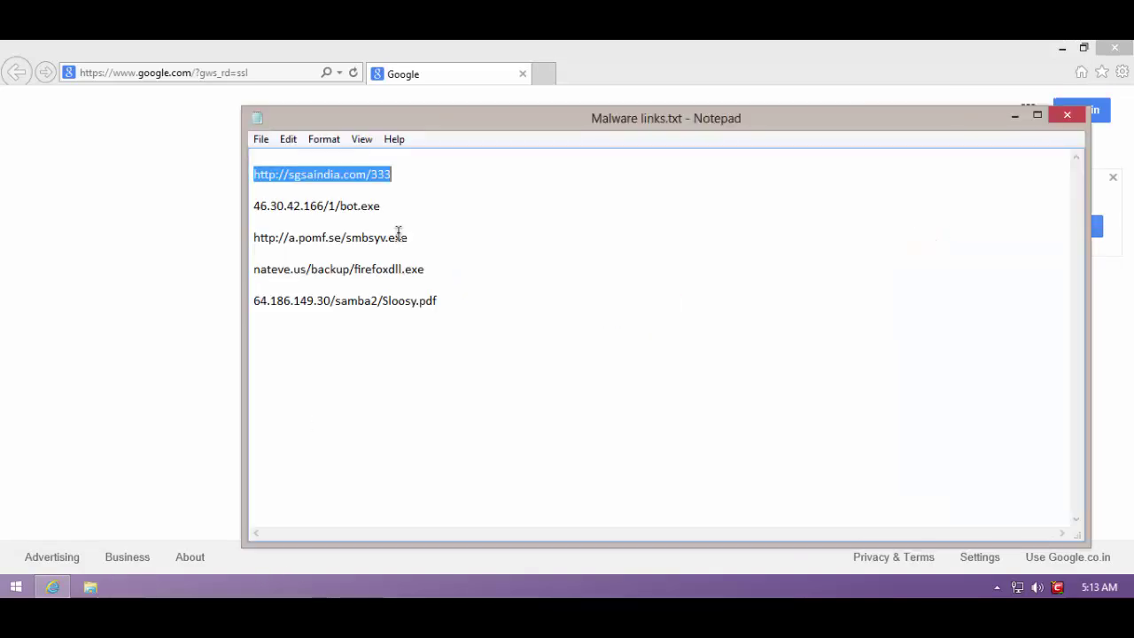
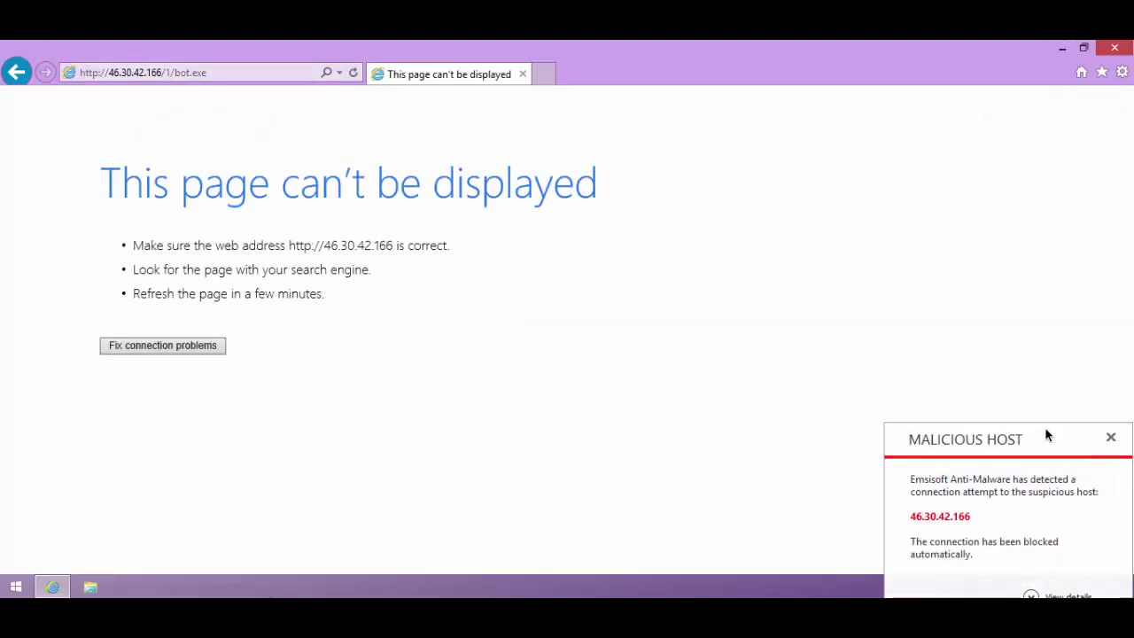
Step: Bring up Emsisoft Anti-Malware's options for disabling protection components, and dismiss the Comodo sandbox alert for bot.exe
{"action": "right_click", "coordinate": [1058, 587]}
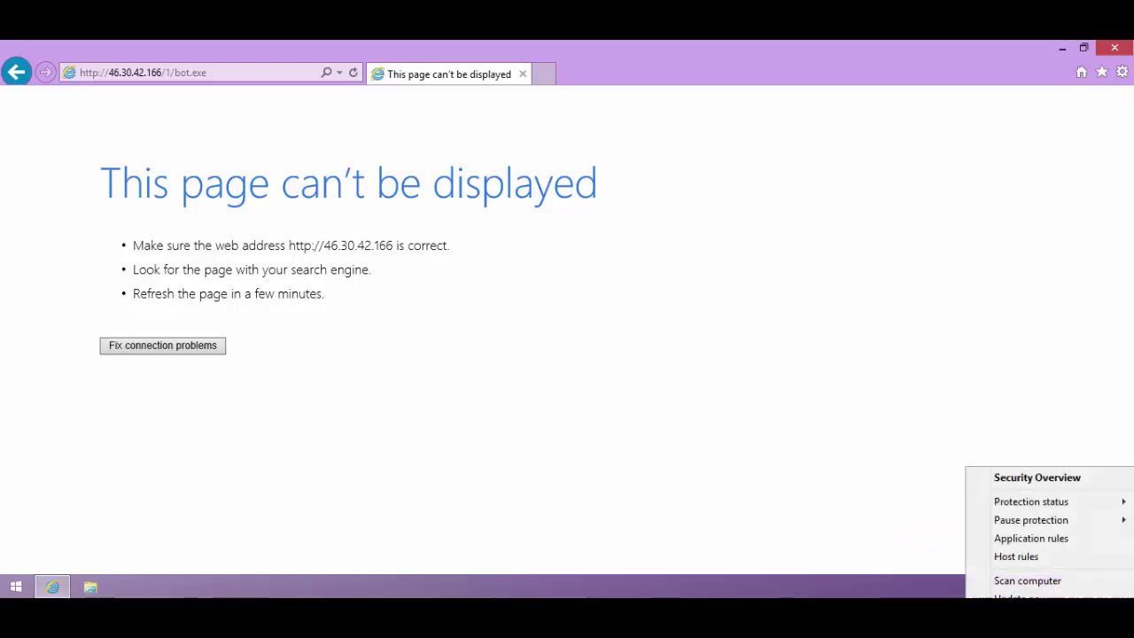
{"action": "mouse_move", "coordinate": [1035, 510]}
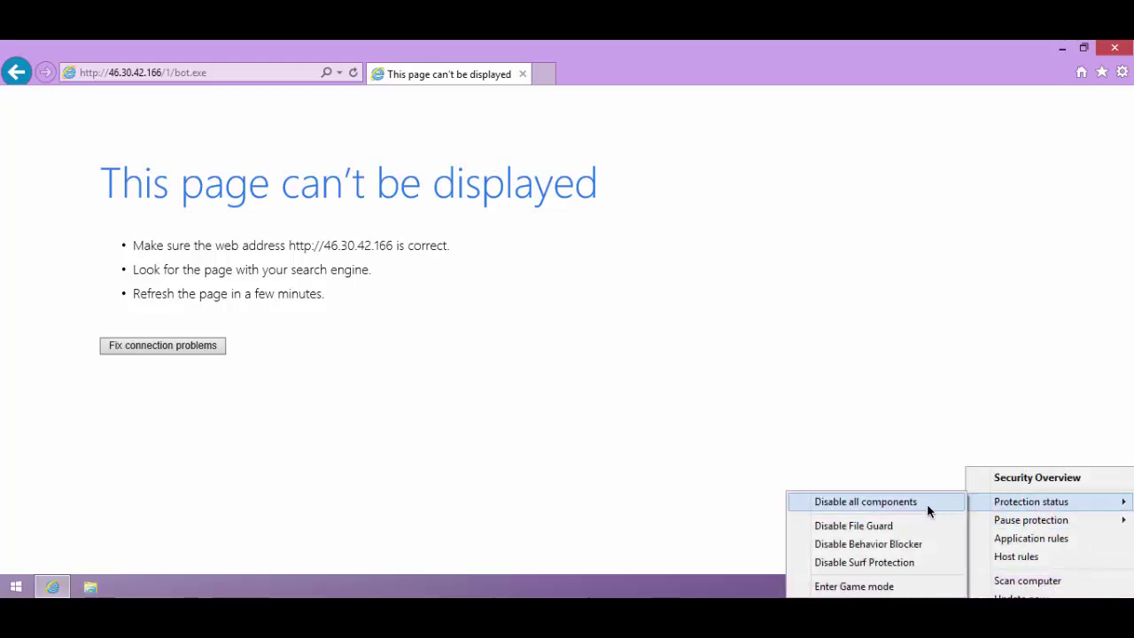
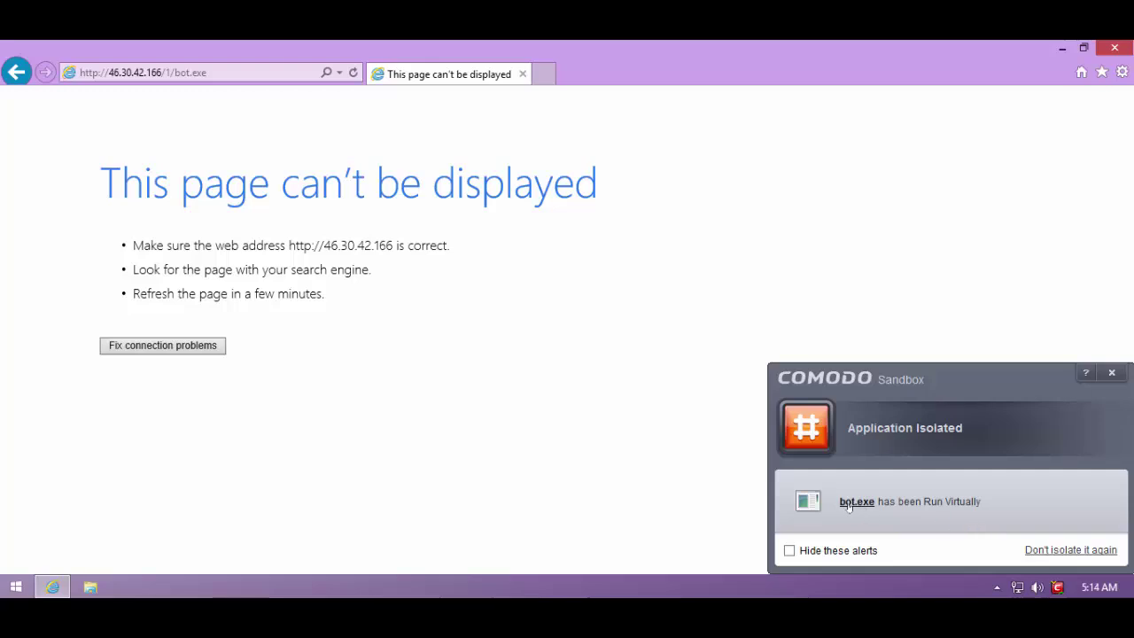
{"action": "left_click", "coordinate": [1112, 373]}
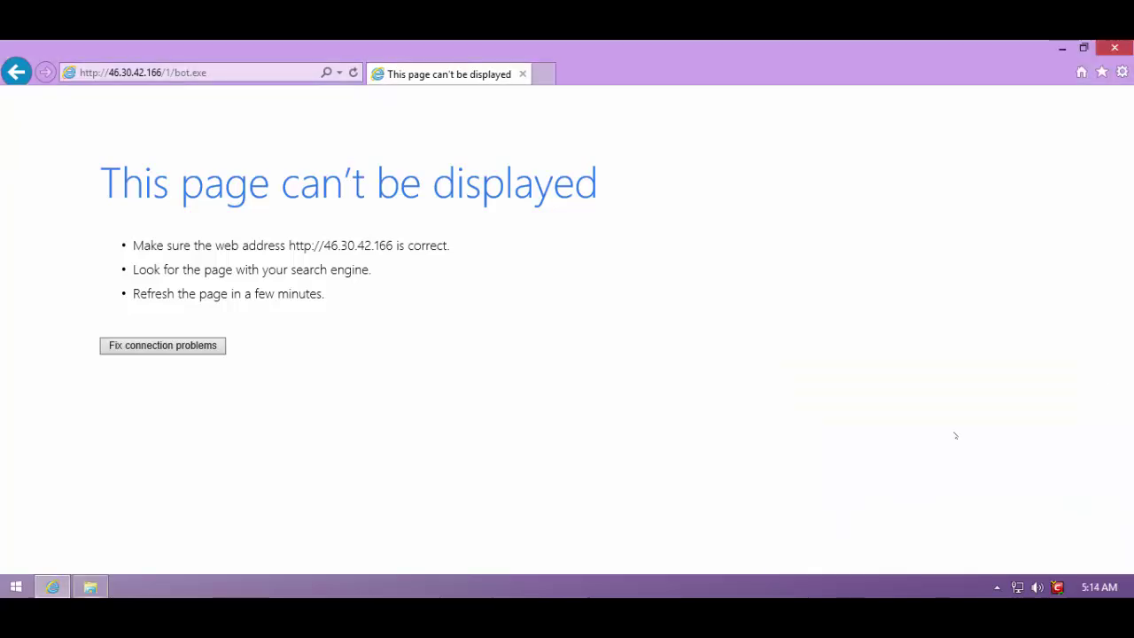
Step: Allow the unverified batch file 3974187.bat to run, and close the This PC window
{"action": "left_click", "coordinate": [90, 585]}
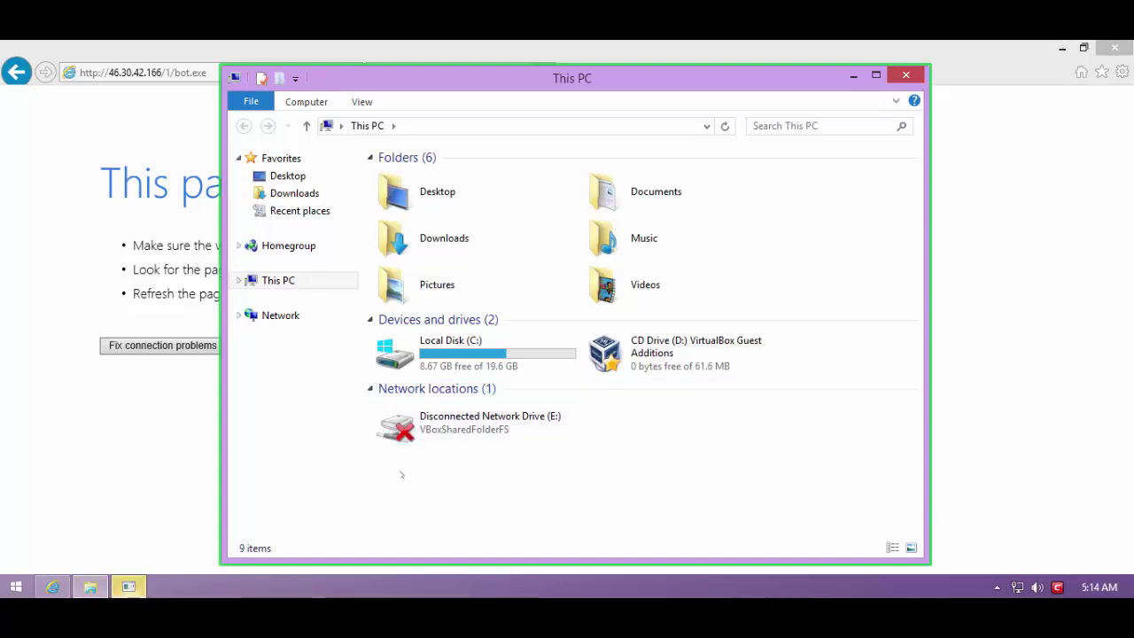
{"action": "left_click", "coordinate": [130, 585]}
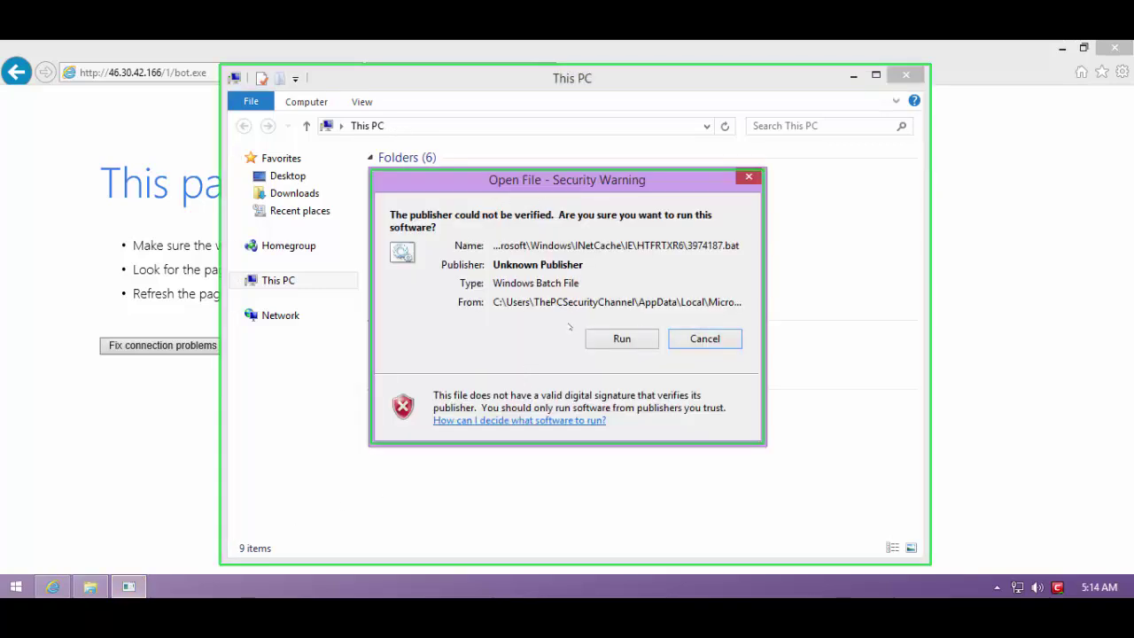
{"action": "left_click", "coordinate": [622, 338]}
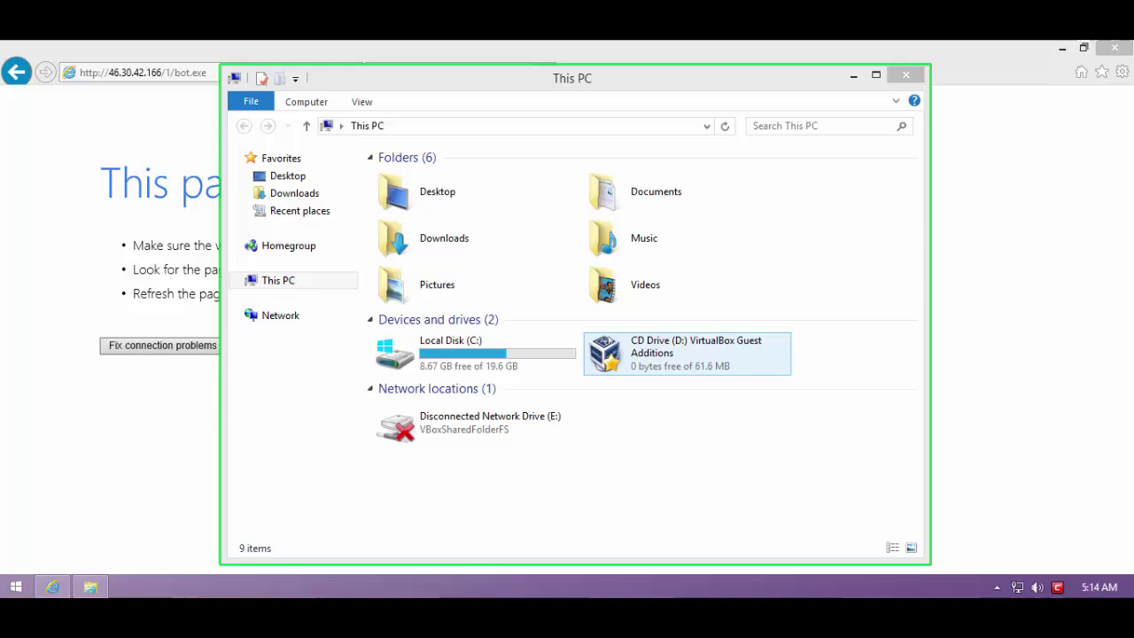
{"action": "left_click", "coordinate": [905, 76]}
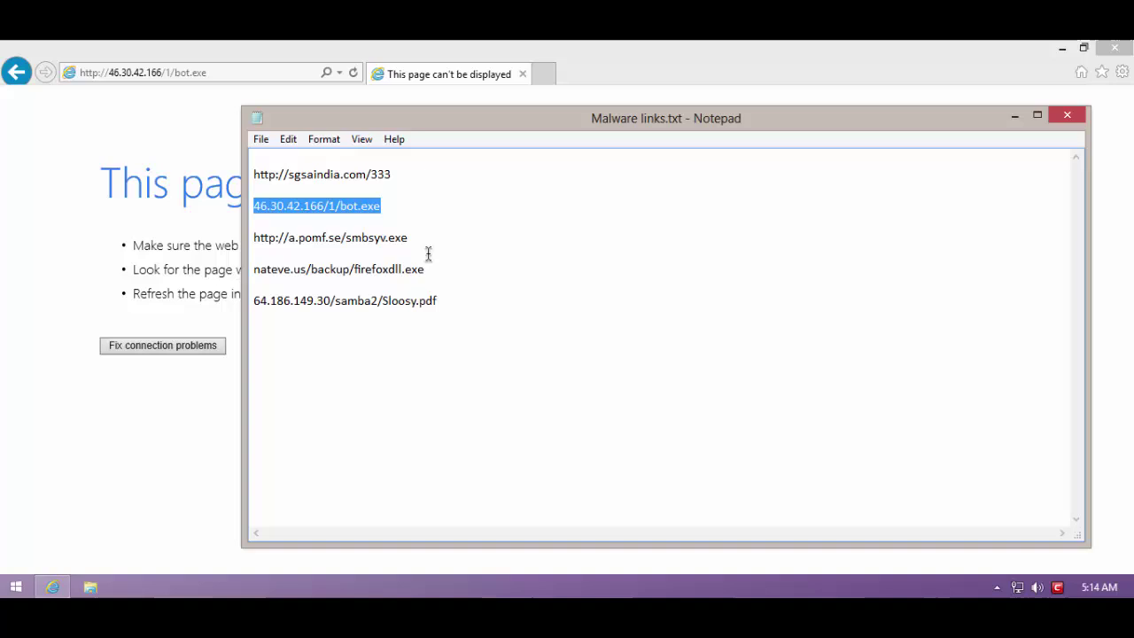
{"action": "left_click_drag", "start_coordinate": [434, 232], "coordinate": [255, 223]}
{"action": "key", "text": "ctrl+c"}
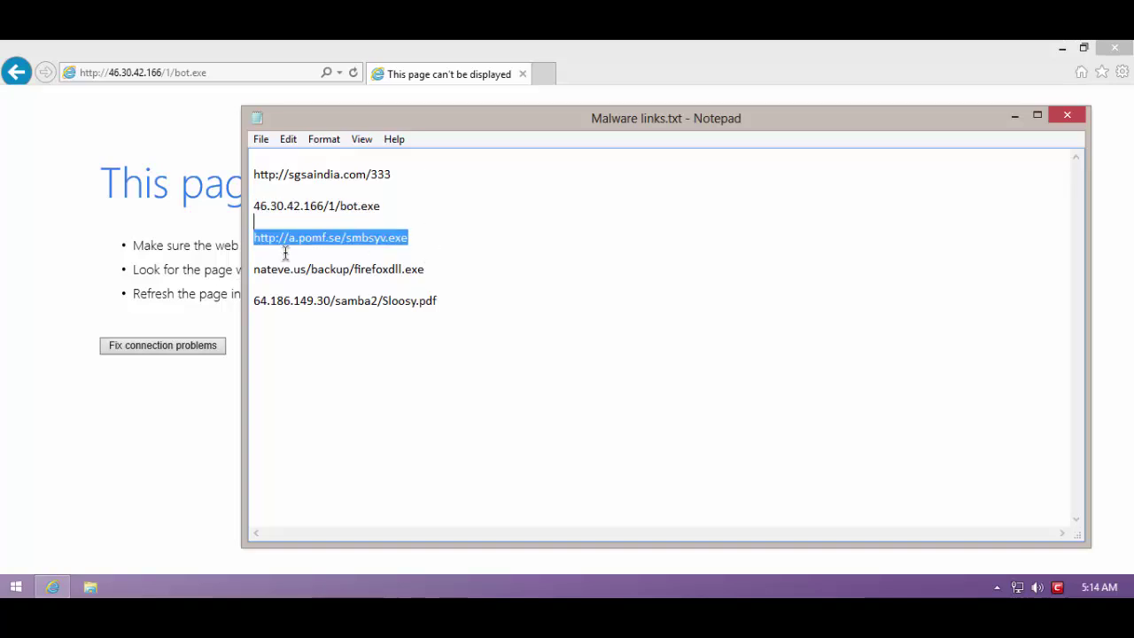
{"action": "left_click", "coordinate": [71, 199]}
{"action": "left_click", "coordinate": [178, 80]}
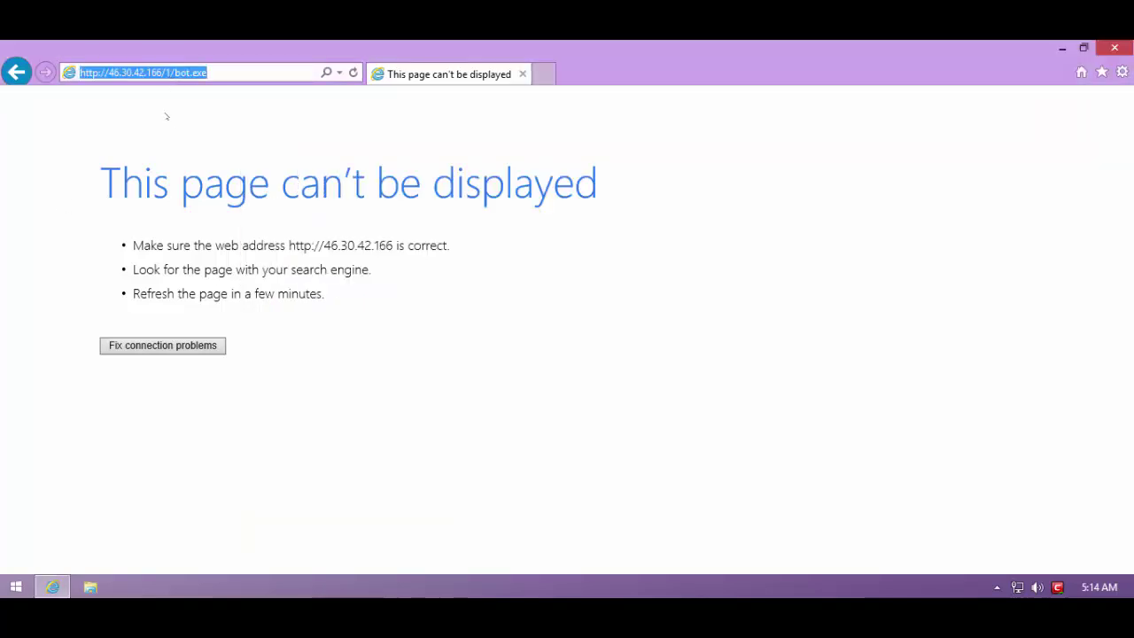
{"action": "key", "text": "ctrl+v"}
{"action": "key", "text": "Return"}
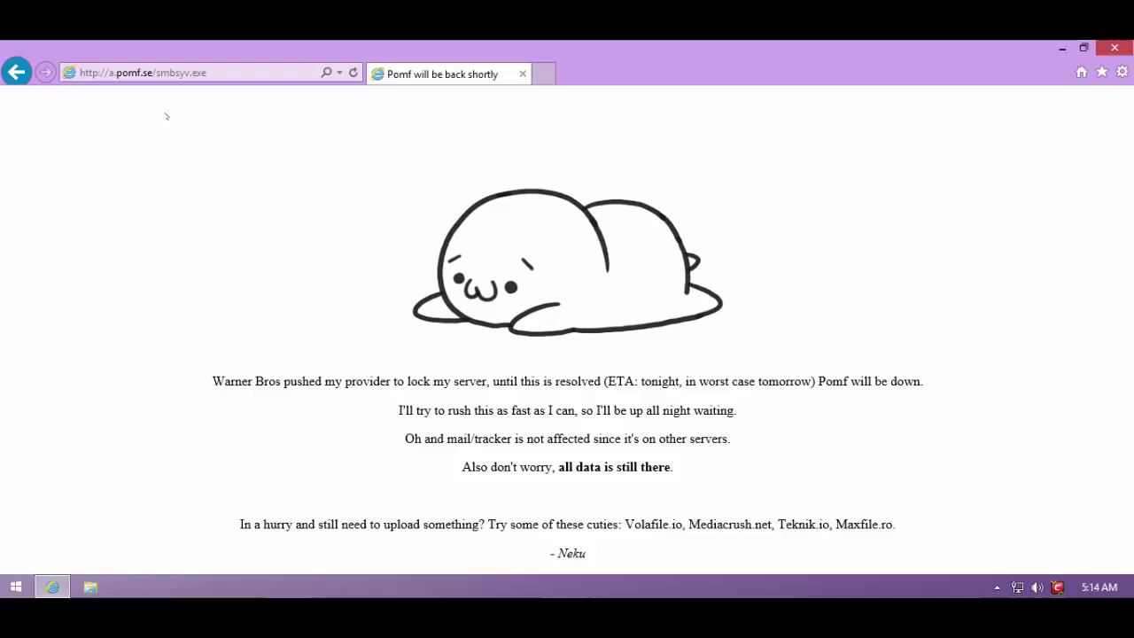
Step: Load the link nateve.us/backup/firefoxdll.exe from Malware links.txt in Internet Explorer and run the downloaded program
{"action": "left_click", "coordinate": [194, 75]}
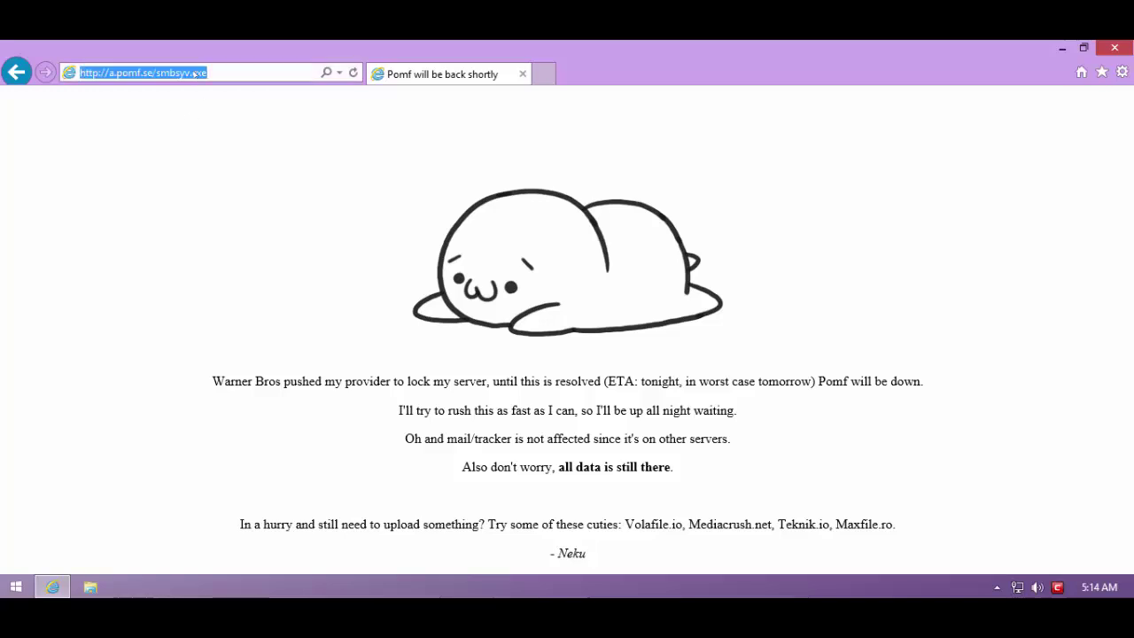
{"action": "left_click", "coordinate": [194, 75]}
{"action": "left_click", "coordinate": [162, 180]}
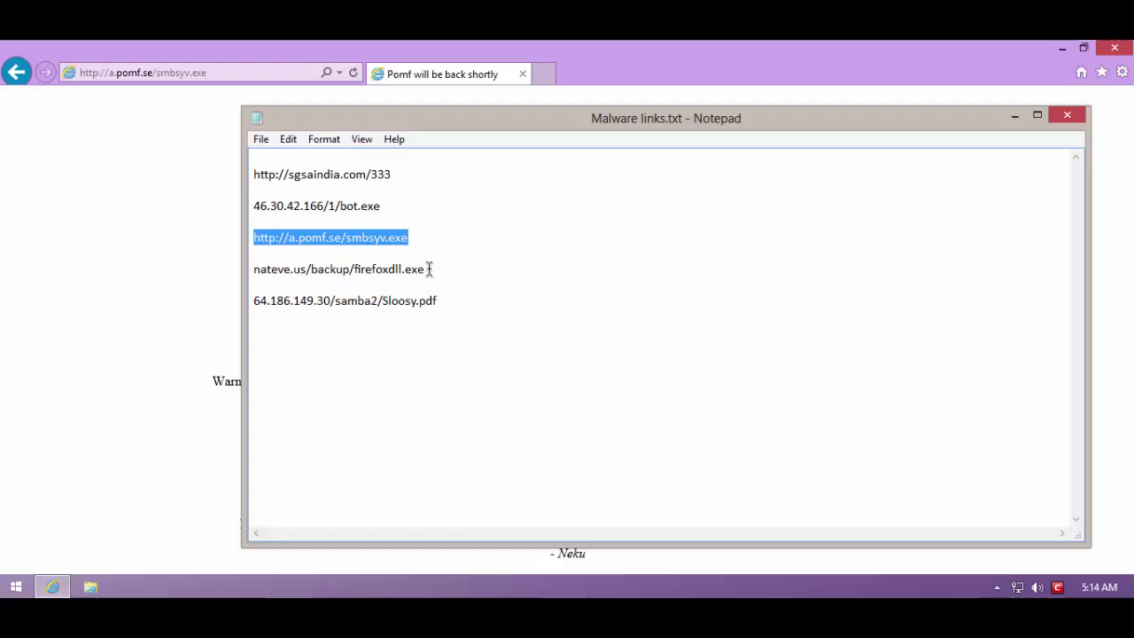
{"action": "left_click_drag", "start_coordinate": [430, 266], "coordinate": [426, 255]}
{"action": "key", "text": "ctrl+c"}
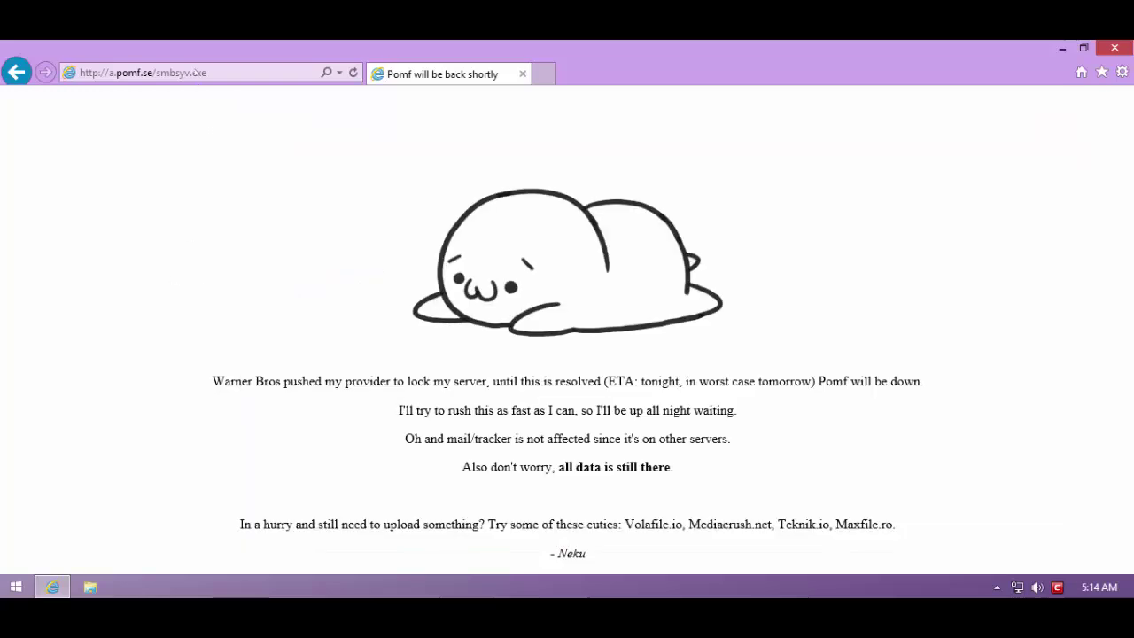
{"action": "left_click", "coordinate": [195, 73]}
{"action": "key", "text": "ctrl+v"}
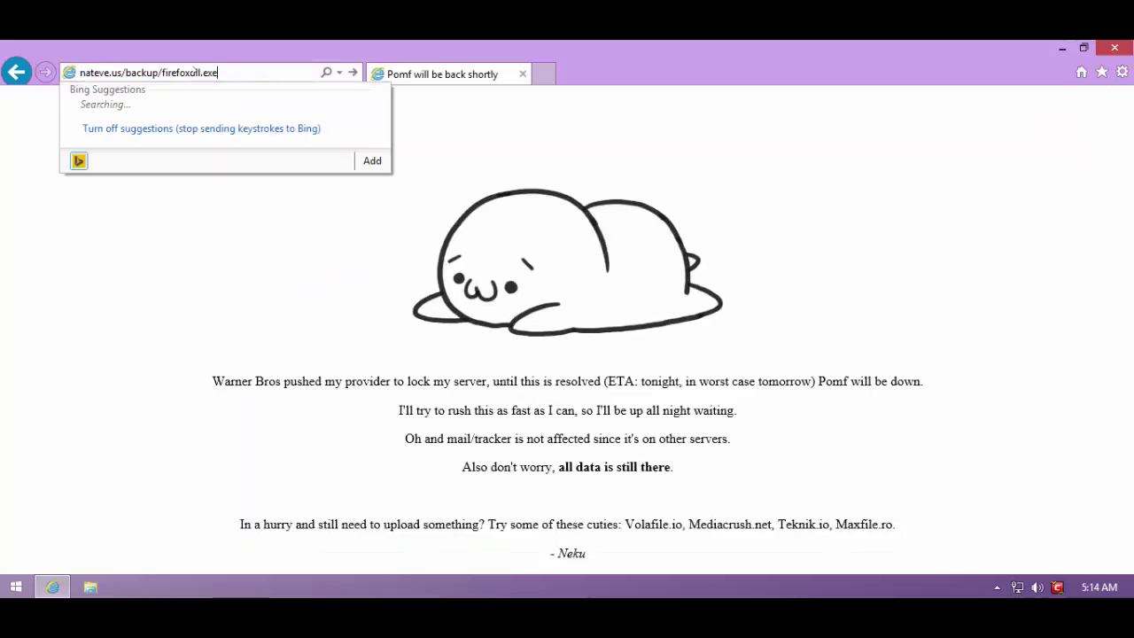
{"action": "key", "text": "Return"}
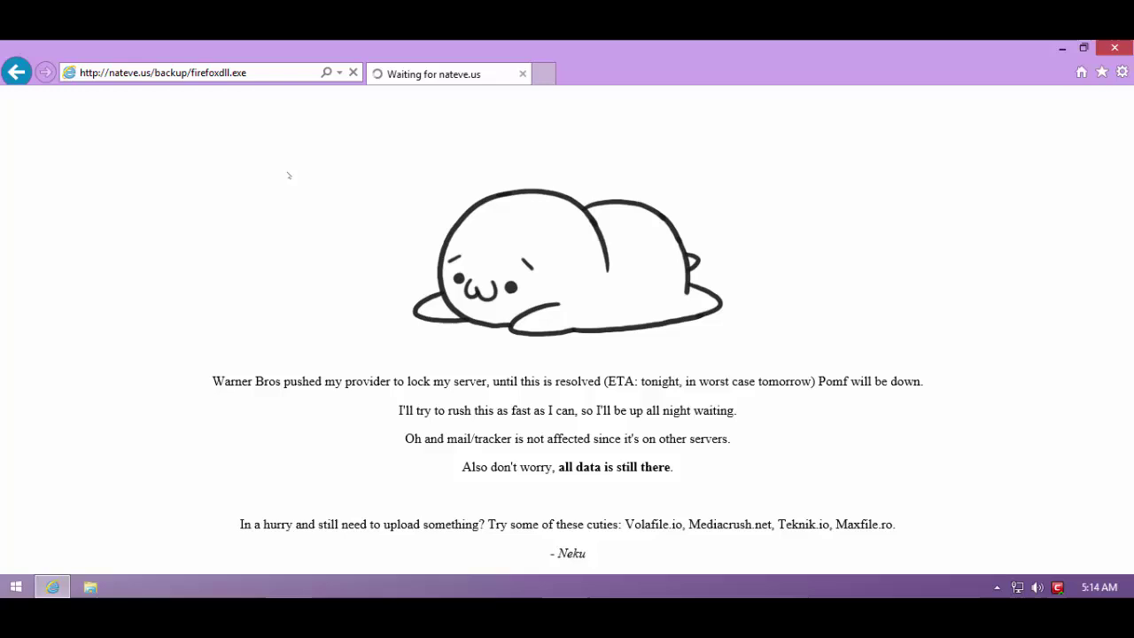
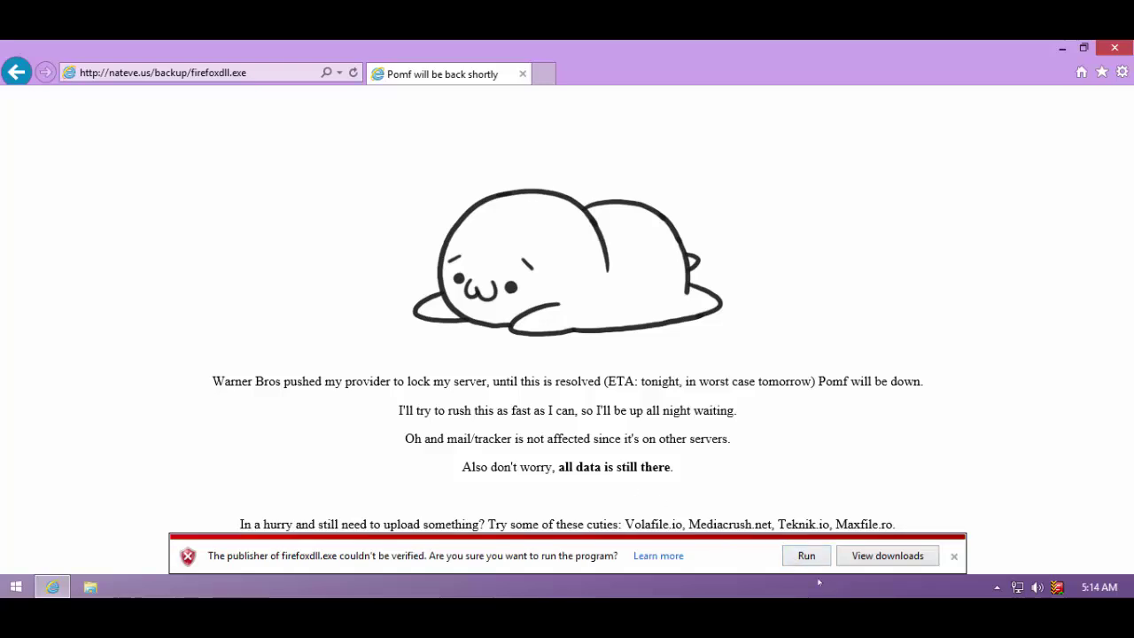
{"action": "left_click", "coordinate": [803, 561]}
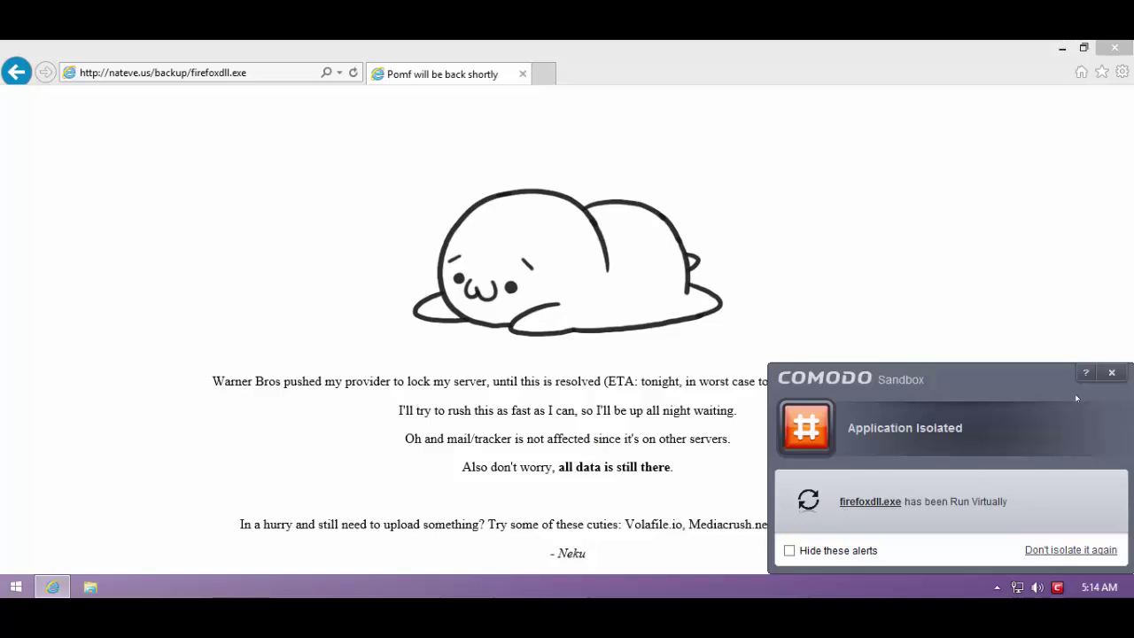
Step: Dismiss the sandbox alert for firefoxdll.exe, and load the link 64.186.149.30/samba2/Sloosy.pdf from Malware links.txt in Internet Explorer
{"action": "left_click", "coordinate": [1112, 375]}
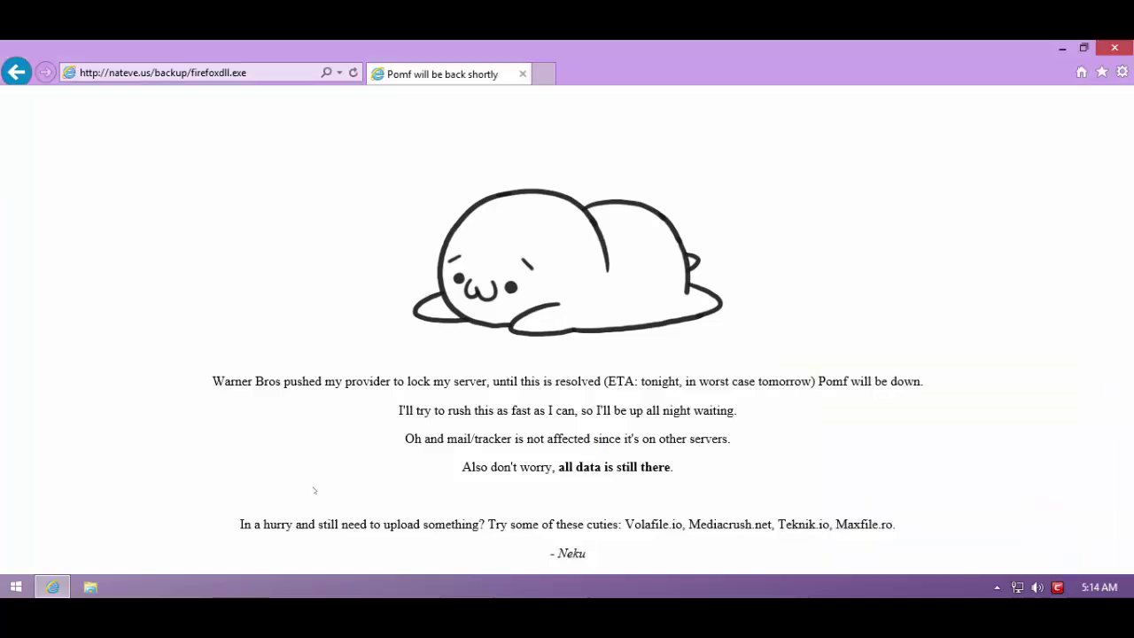
{"action": "key", "text": "alt+Tab"}
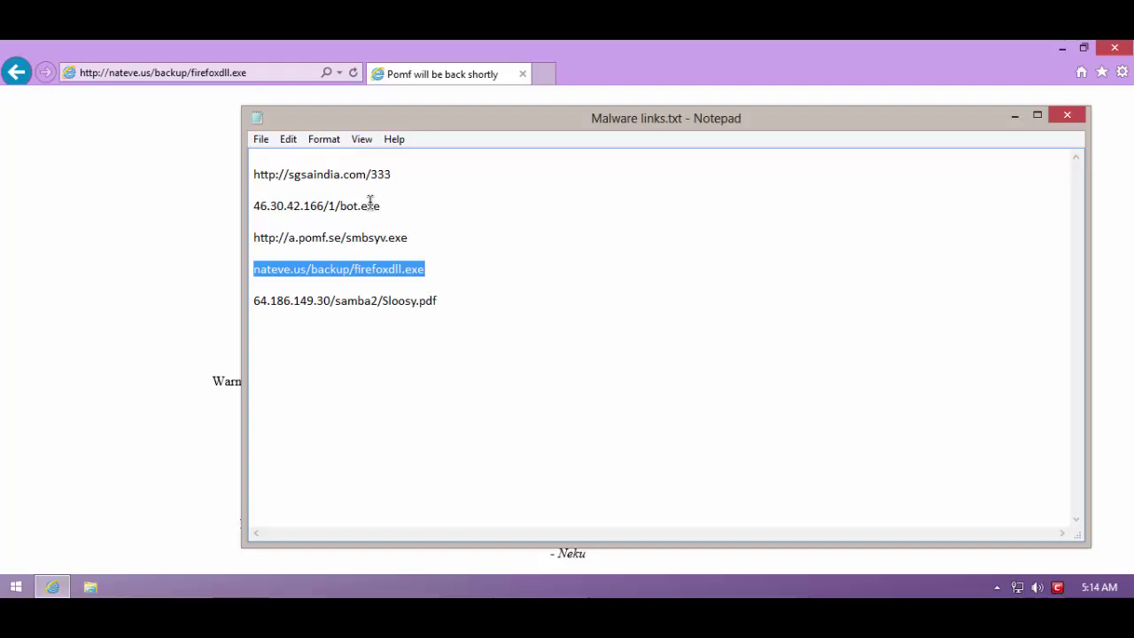
{"action": "left_click_drag", "start_coordinate": [383, 206], "coordinate": [230, 206]}
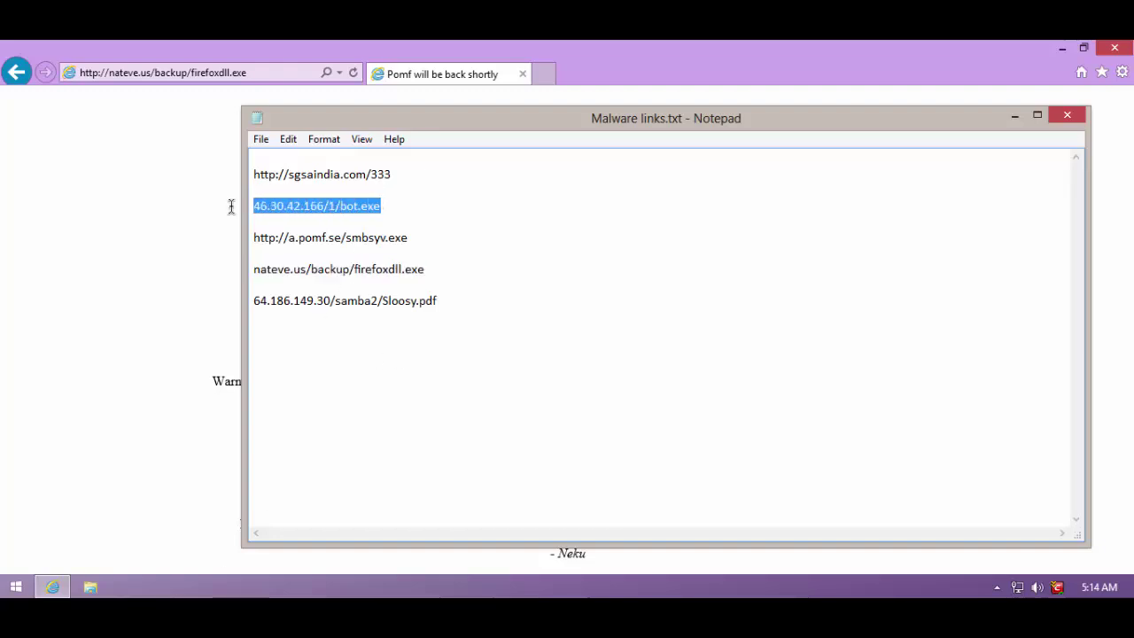
{"action": "left_click_drag", "start_coordinate": [466, 299], "coordinate": [466, 291]}
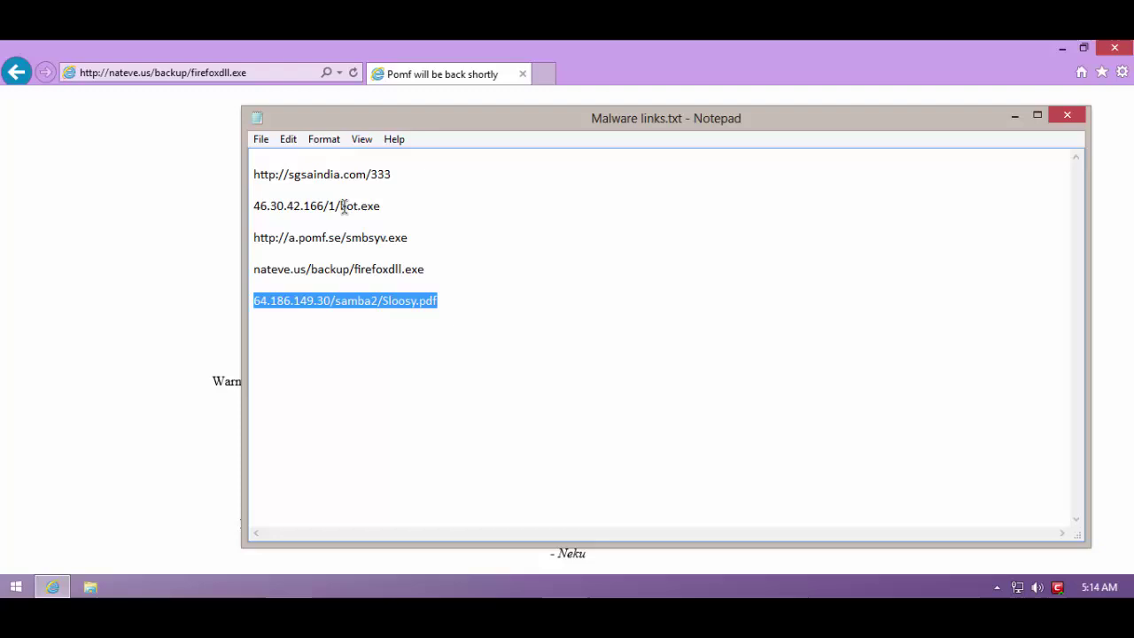
{"action": "left_click", "coordinate": [385, 215]}
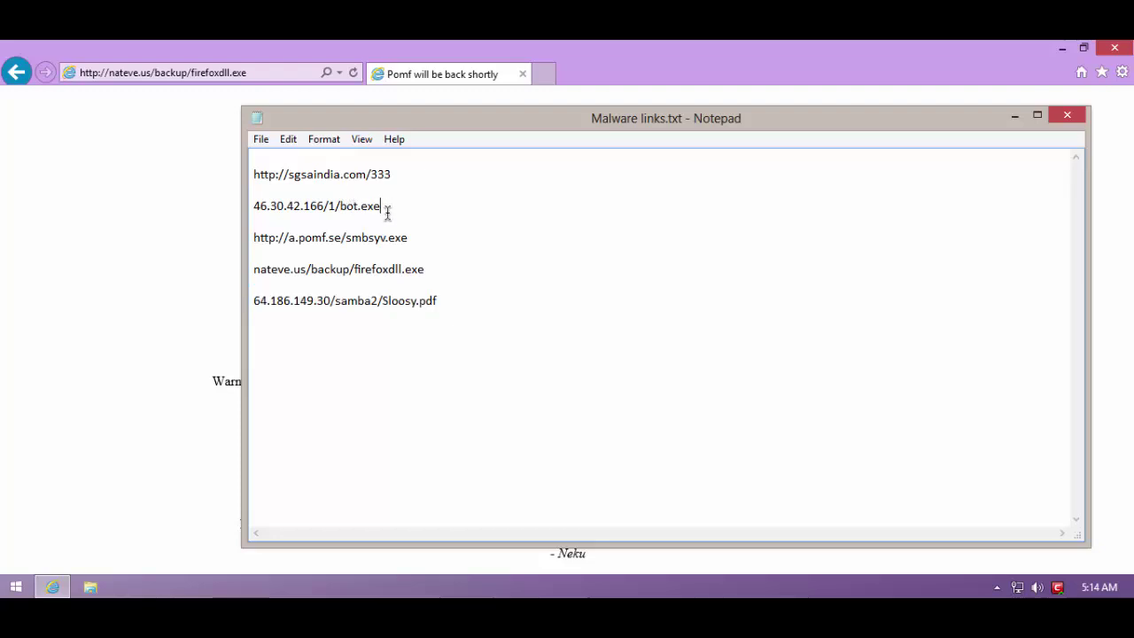
{"action": "left_click", "coordinate": [172, 240]}
{"action": "key", "text": "alt+d"}
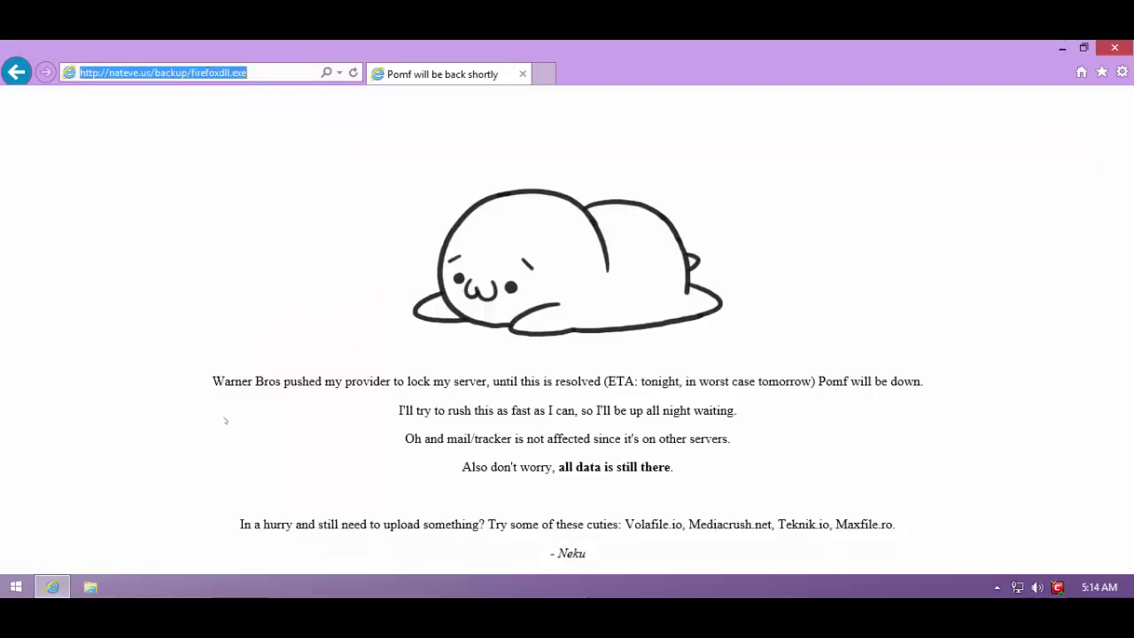
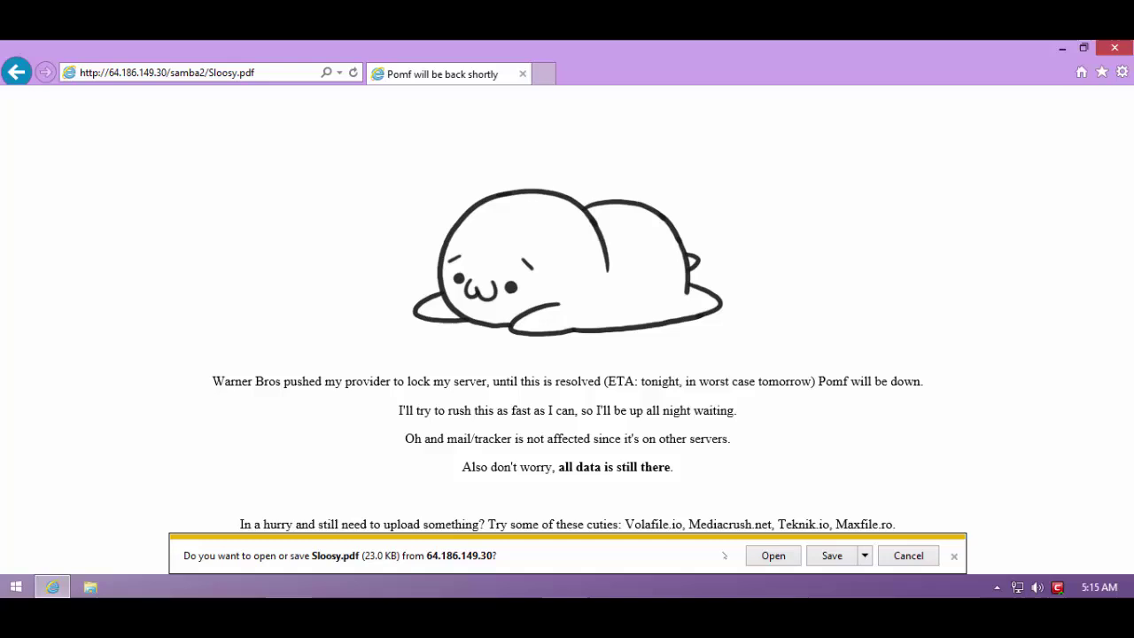
Step: Open the downloaded Sloosy.pdf, and dismiss the Reader message and the sandbox alert for hostlog.exe
{"action": "left_click", "coordinate": [774, 556]}
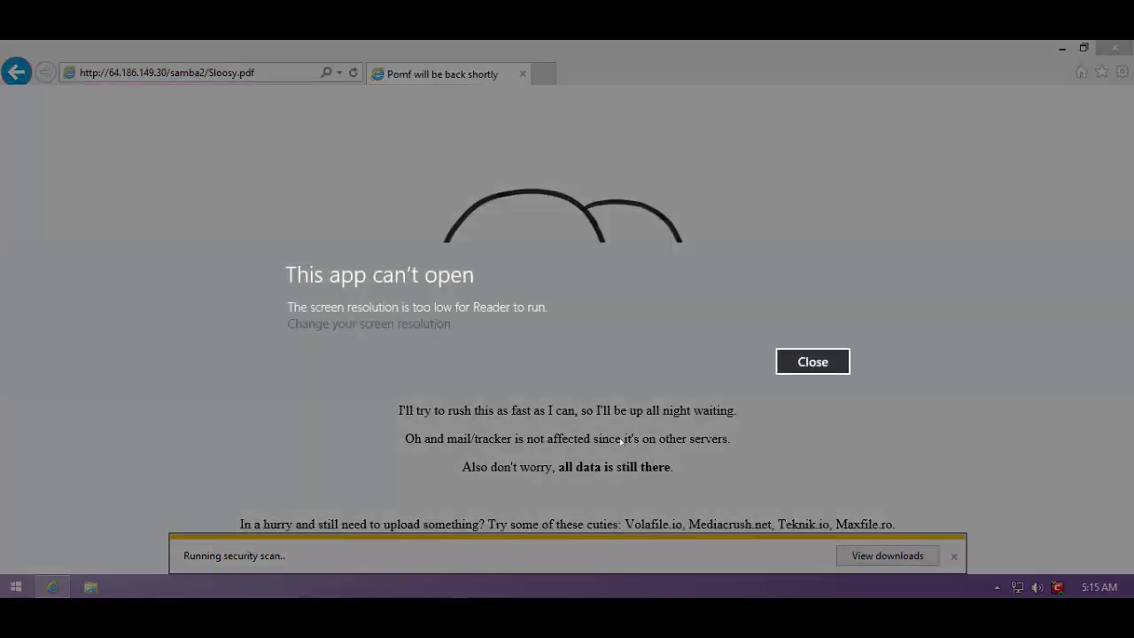
{"action": "left_click", "coordinate": [811, 362]}
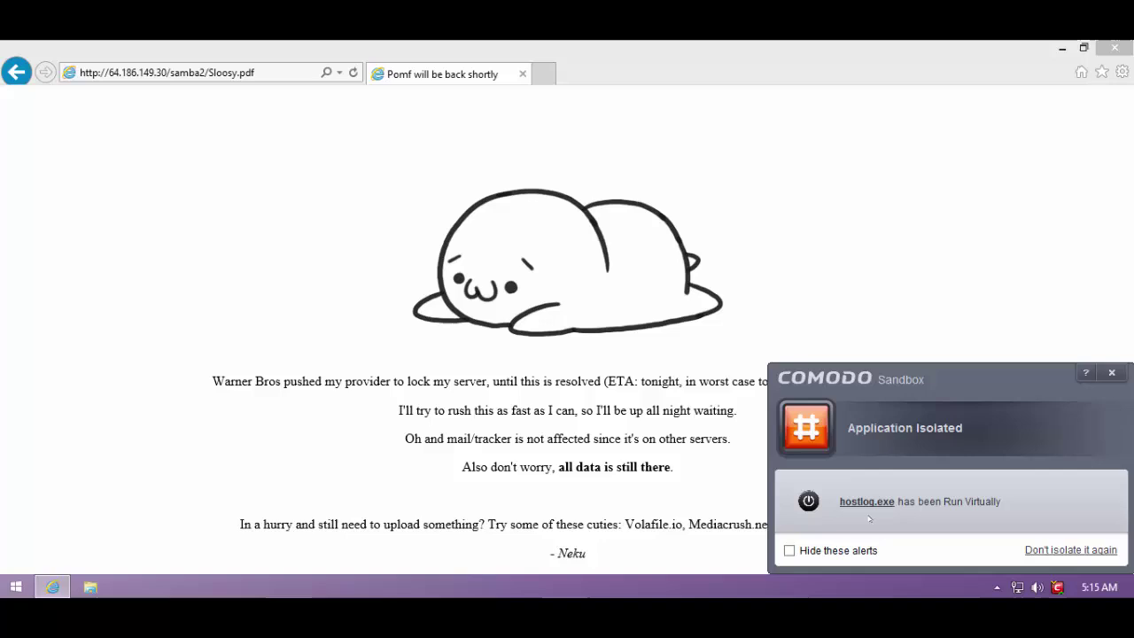
{"action": "left_click", "coordinate": [1112, 376]}
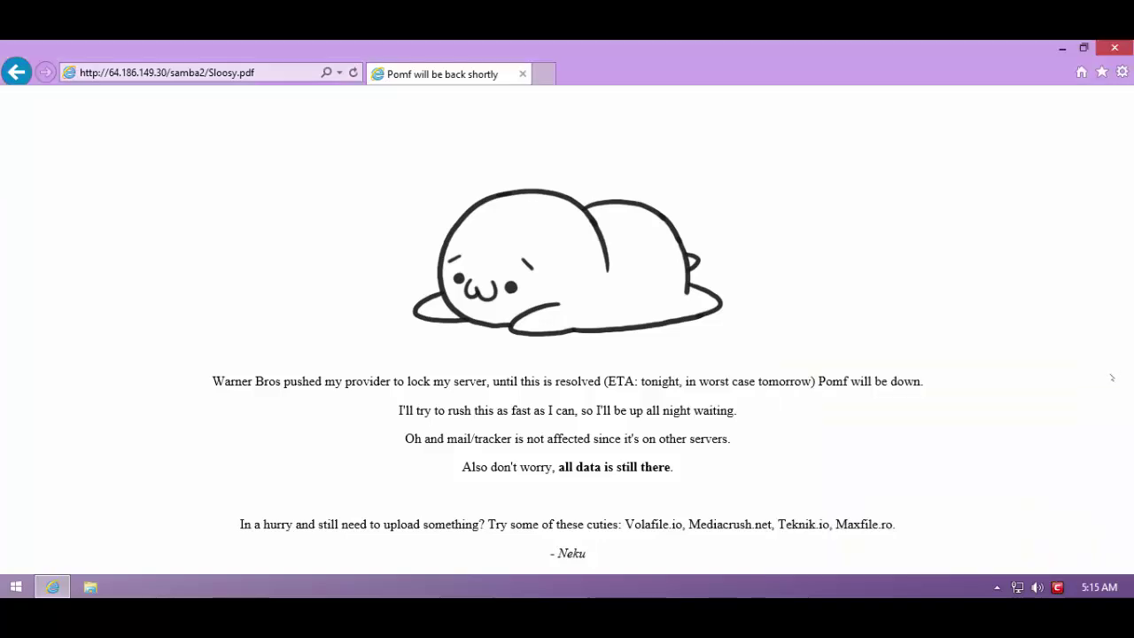
Step: Bring up the Comodo Internet Security main window and close Internet Explorer
{"action": "left_click", "coordinate": [1063, 582]}
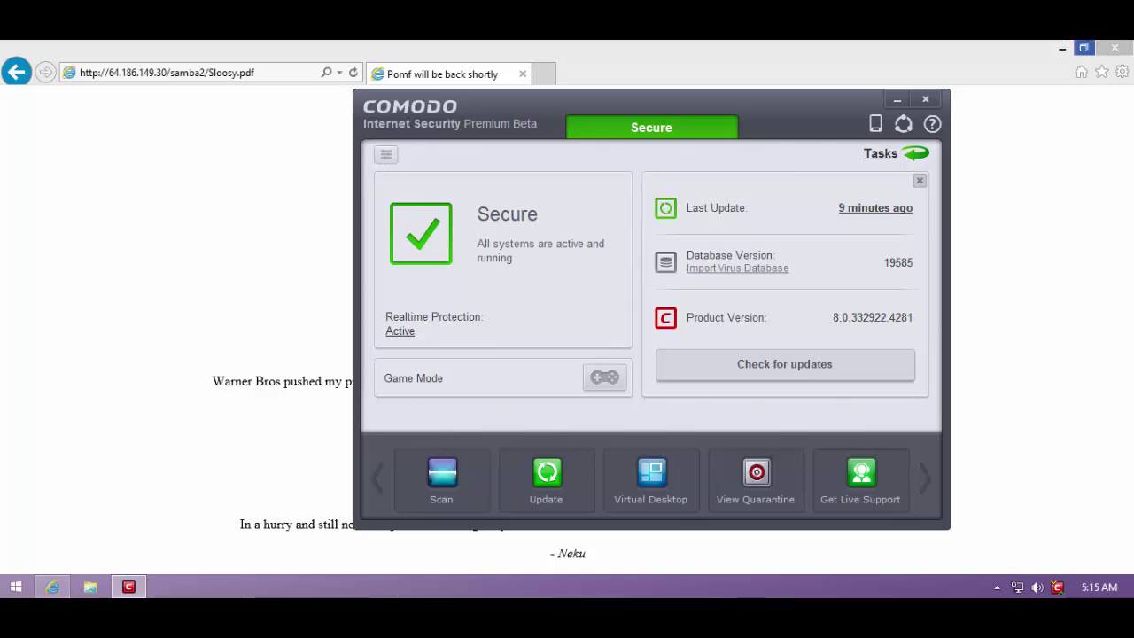
{"action": "left_click", "coordinate": [1115, 47]}
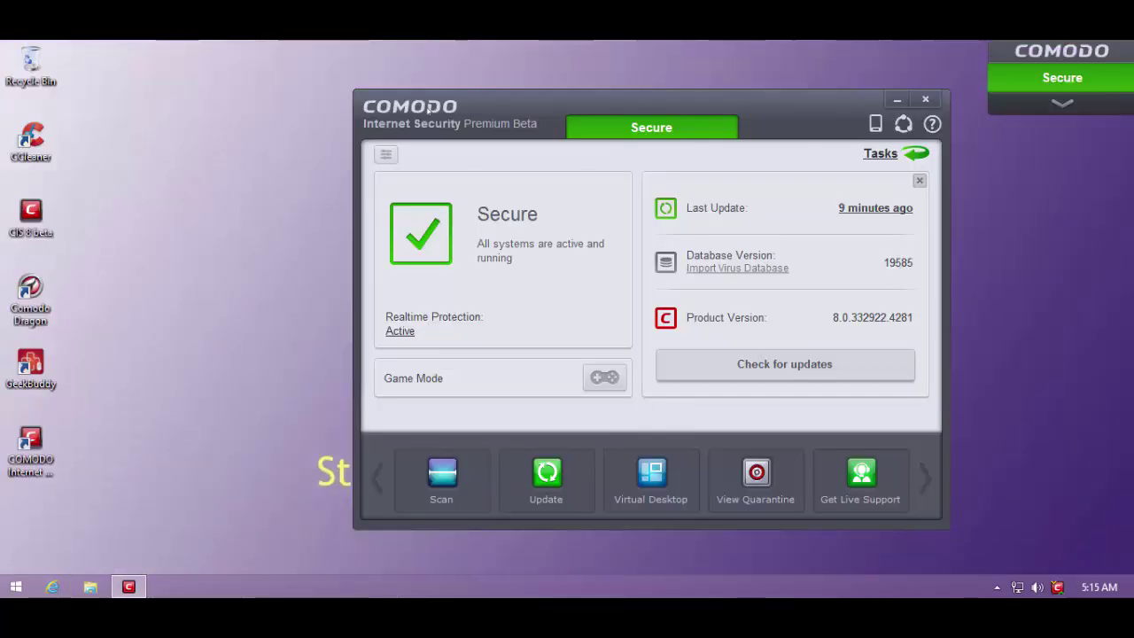
{"action": "left_click_drag", "start_coordinate": [429, 110], "coordinate": [496, 116]}
Step: Examine the running apps and background processes in Windows Task Manager, including firefoxdll and Hostlog, and close it
{"action": "right_click", "coordinate": [256, 579]}
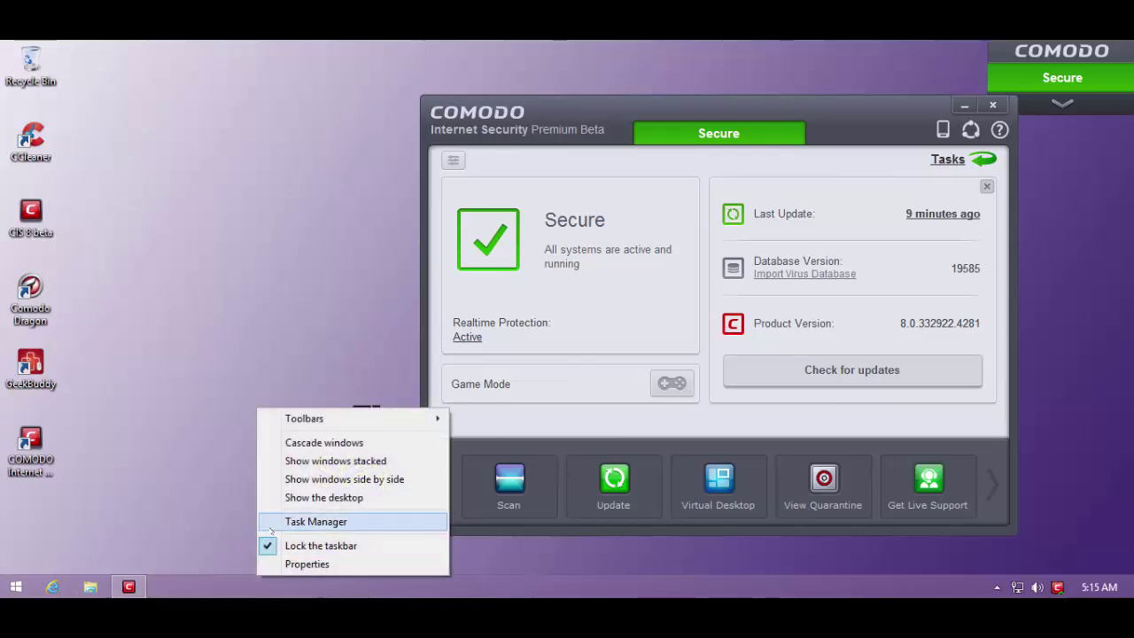
{"action": "left_click", "coordinate": [275, 519]}
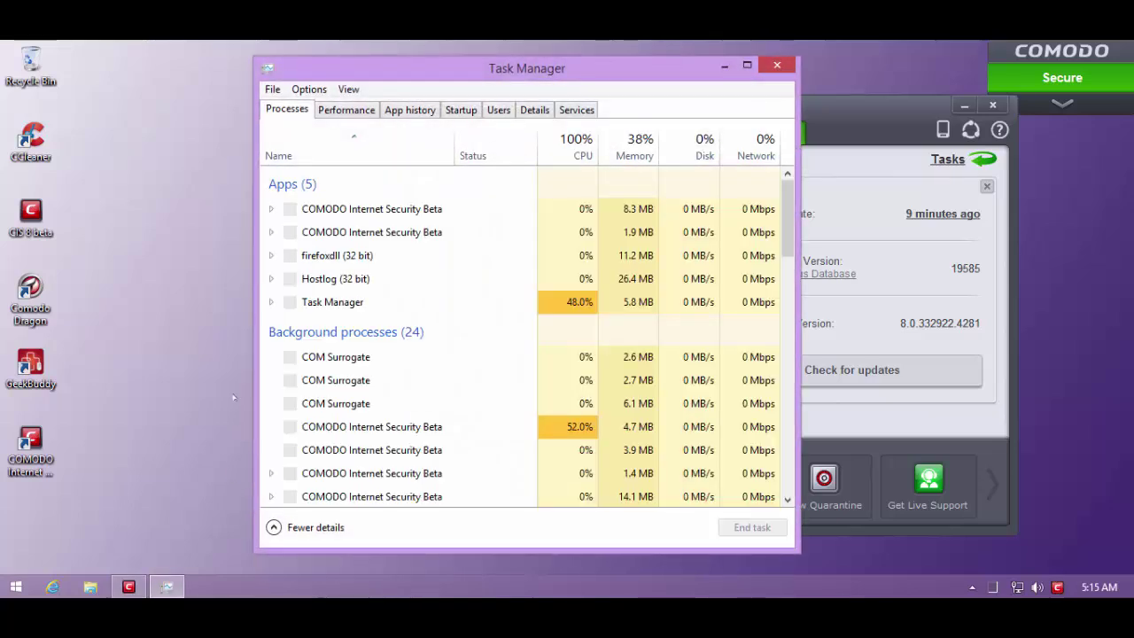
{"action": "left_click", "coordinate": [310, 255]}
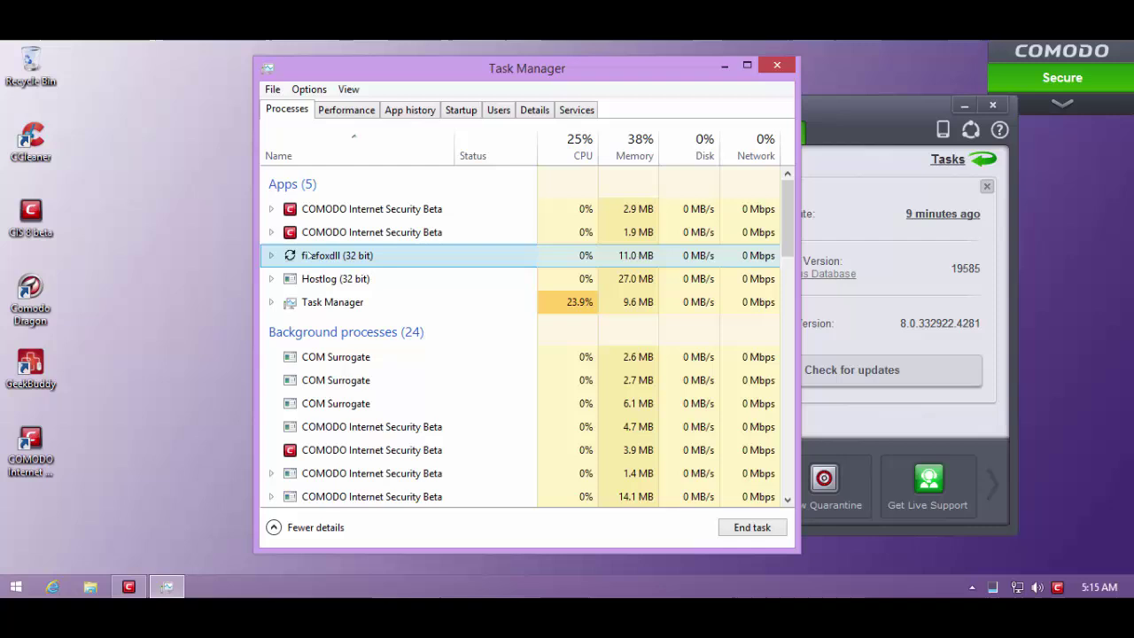
{"action": "left_click", "coordinate": [296, 278]}
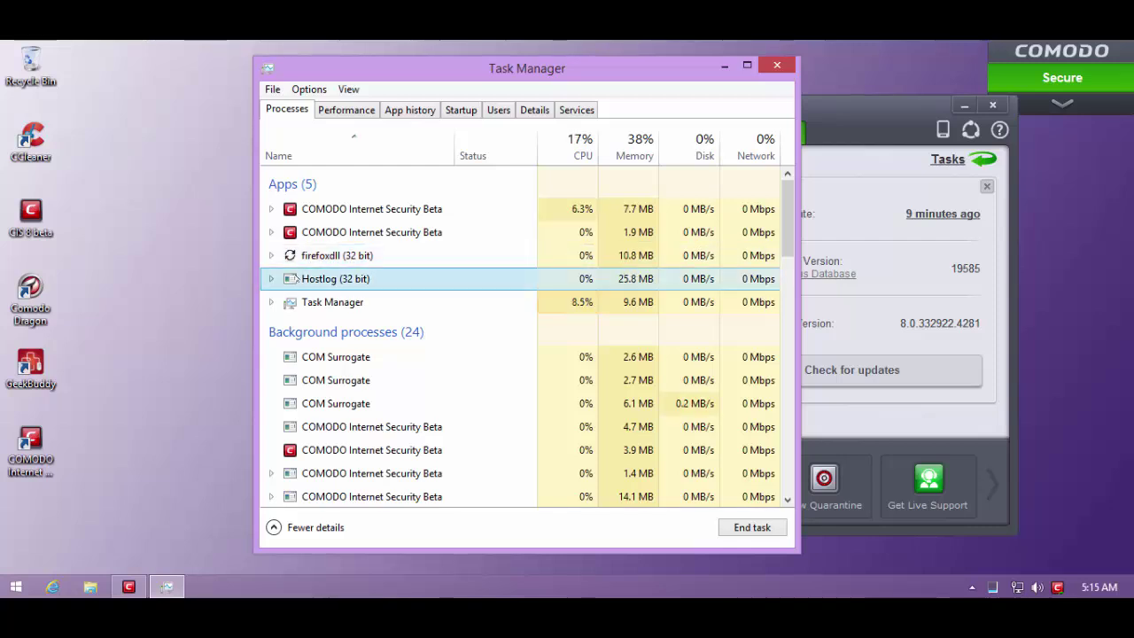
{"action": "scroll", "coordinate": [298, 280], "scroll_direction": "down", "scroll_amount": 2}
{"action": "scroll", "coordinate": [301, 285], "scroll_direction": "up", "scroll_amount": 1}
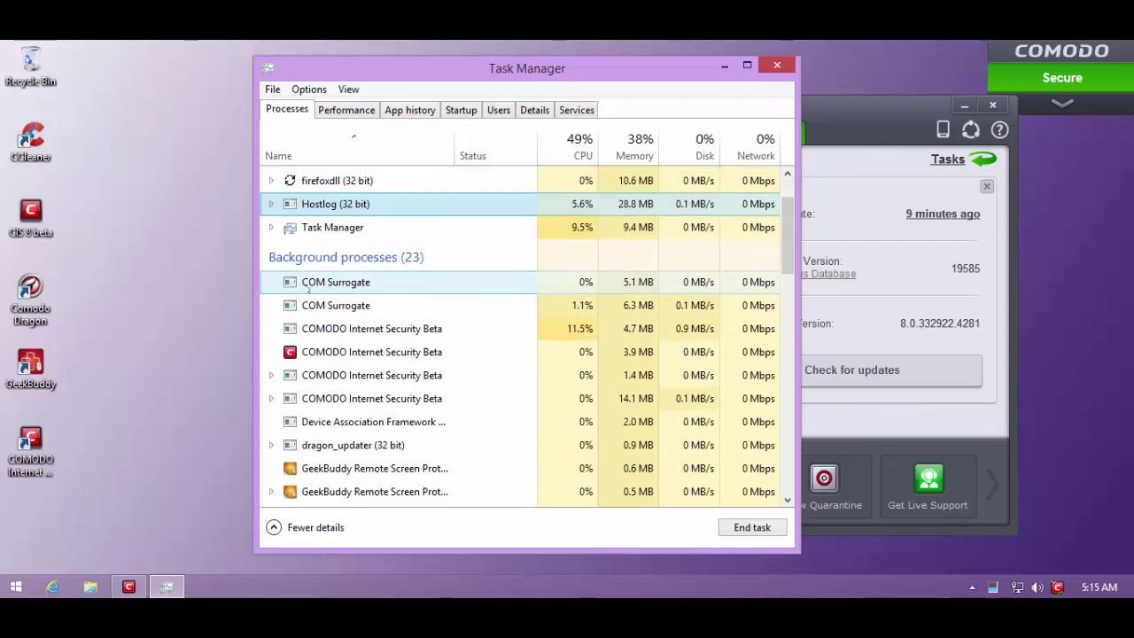
{"action": "left_click_drag", "start_coordinate": [786, 200], "coordinate": [785, 474]}
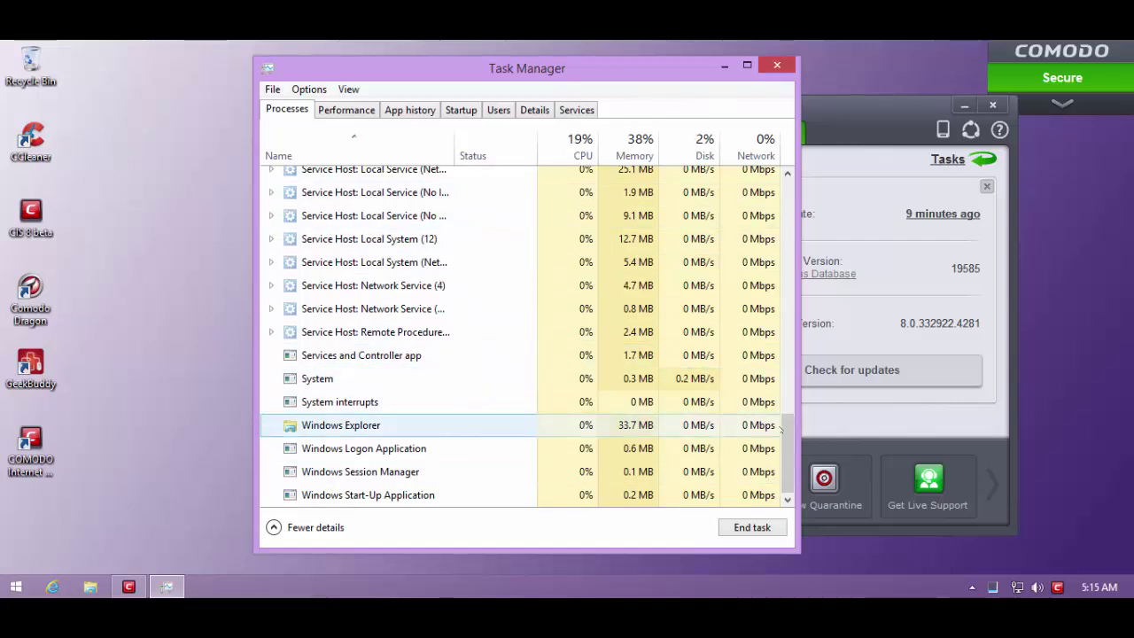
{"action": "left_click", "coordinate": [778, 64]}
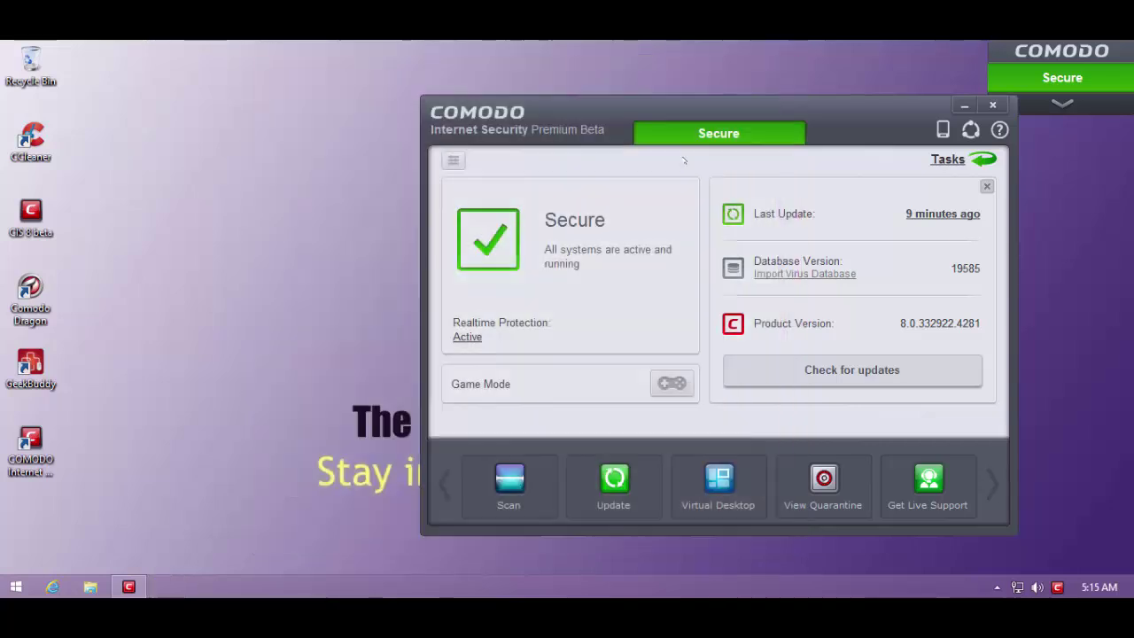
Step: Review the Website Filtering rules and categories in Comodo's advanced firewall settings, and leave the settings without saving
{"action": "left_click_drag", "start_coordinate": [589, 114], "coordinate": [533, 111]}
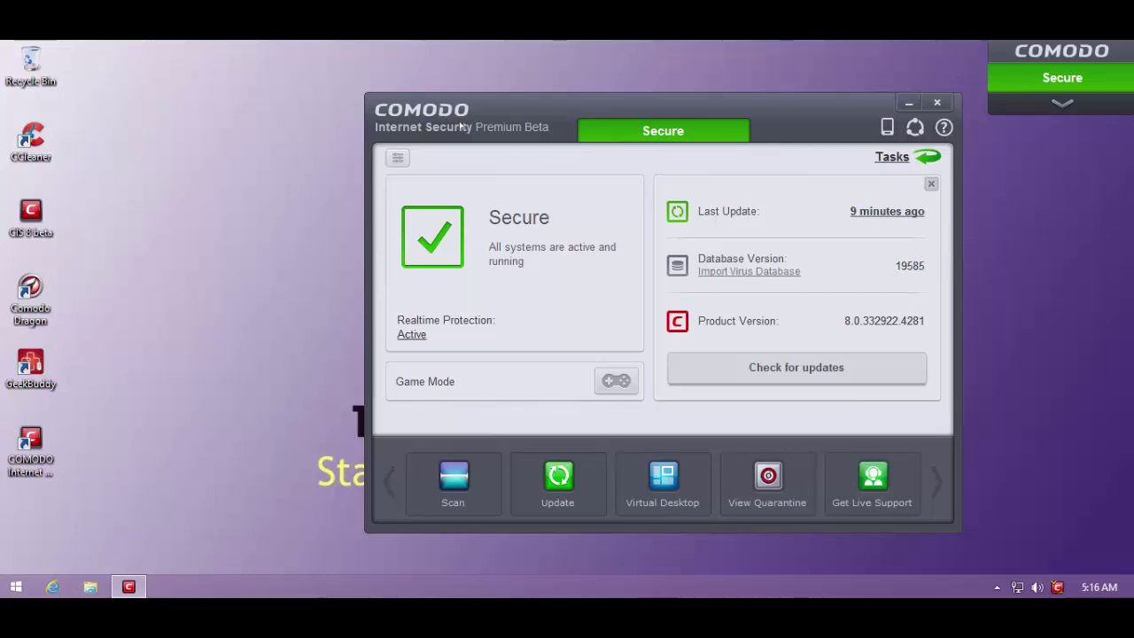
{"action": "left_click_drag", "start_coordinate": [488, 107], "coordinate": [471, 106]}
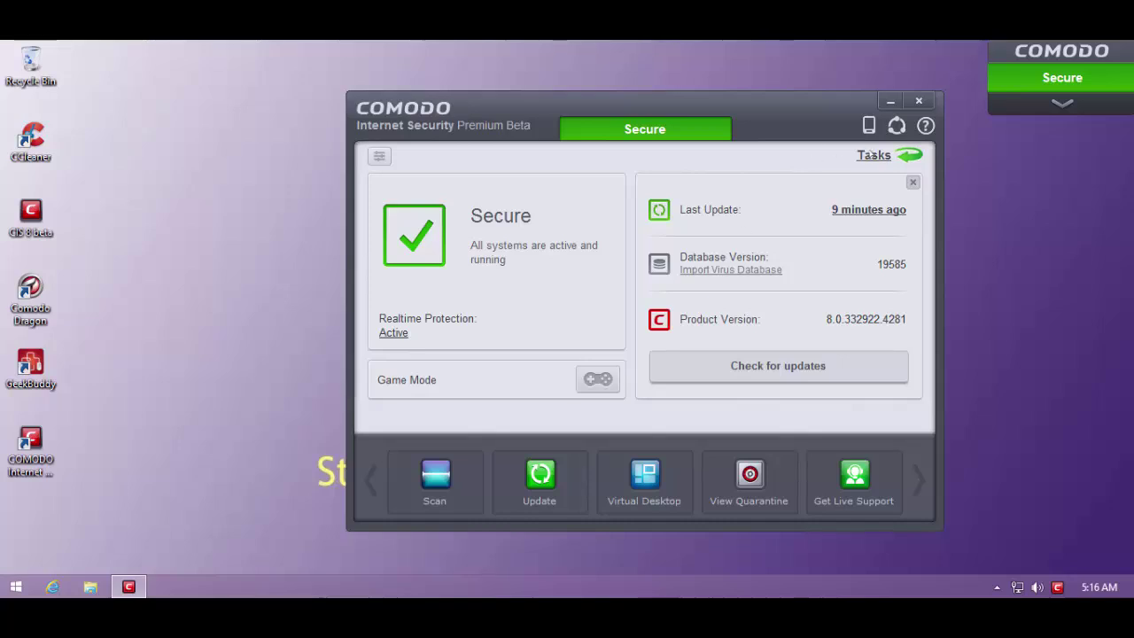
{"action": "left_click", "coordinate": [871, 155]}
{"action": "left_click", "coordinate": [485, 437]}
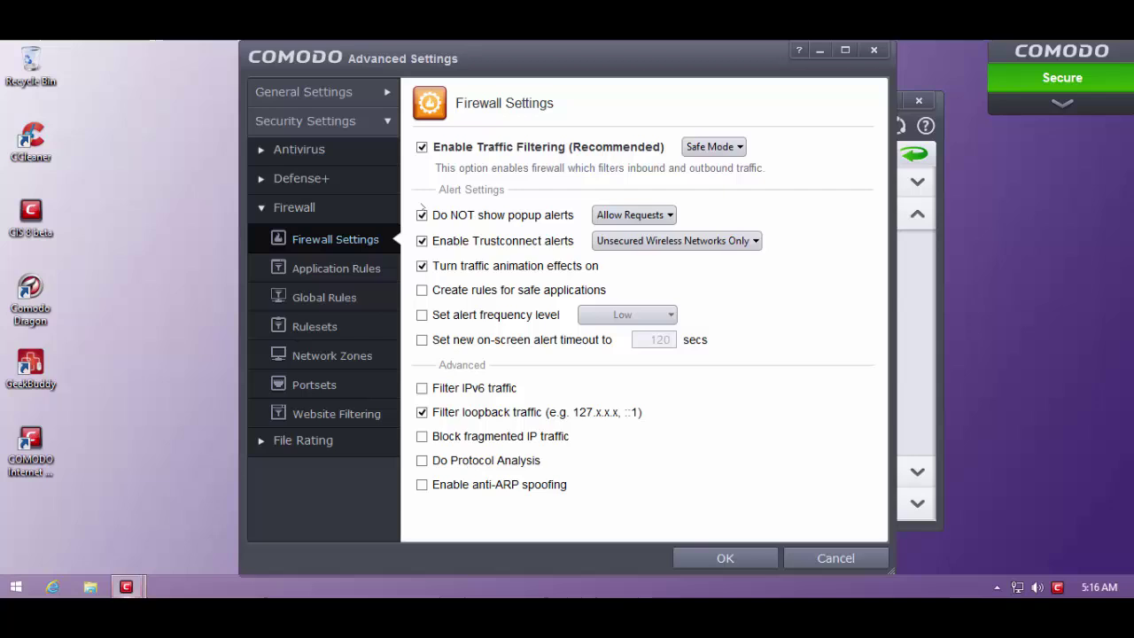
{"action": "left_click", "coordinate": [312, 416]}
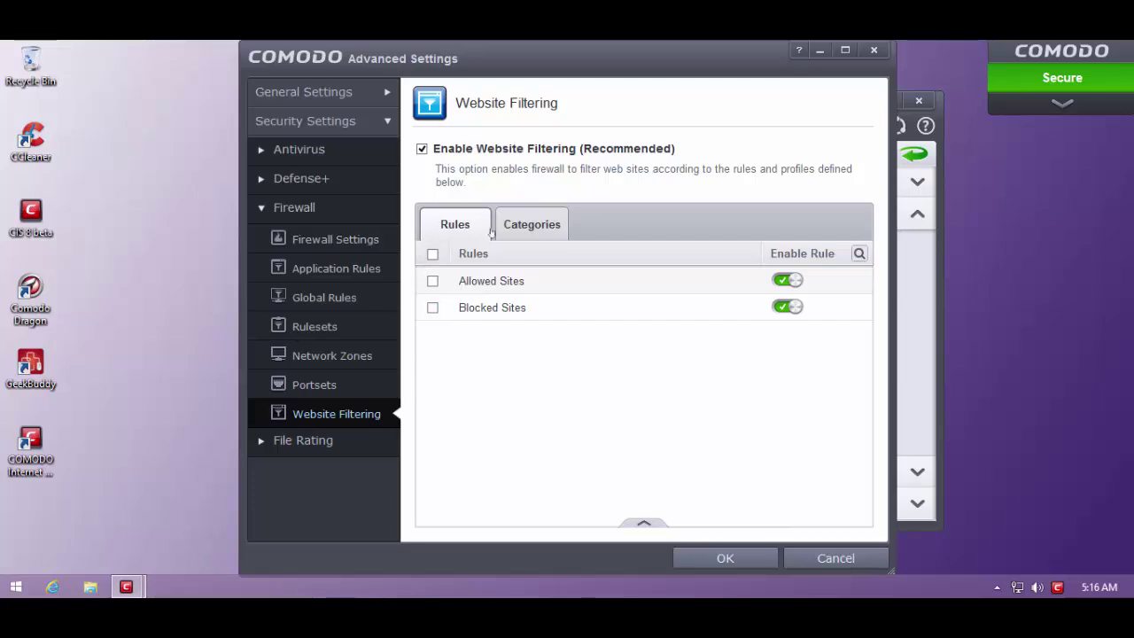
{"action": "left_click", "coordinate": [534, 227]}
{"action": "left_click", "coordinate": [472, 226]}
{"action": "left_click", "coordinate": [813, 564]}
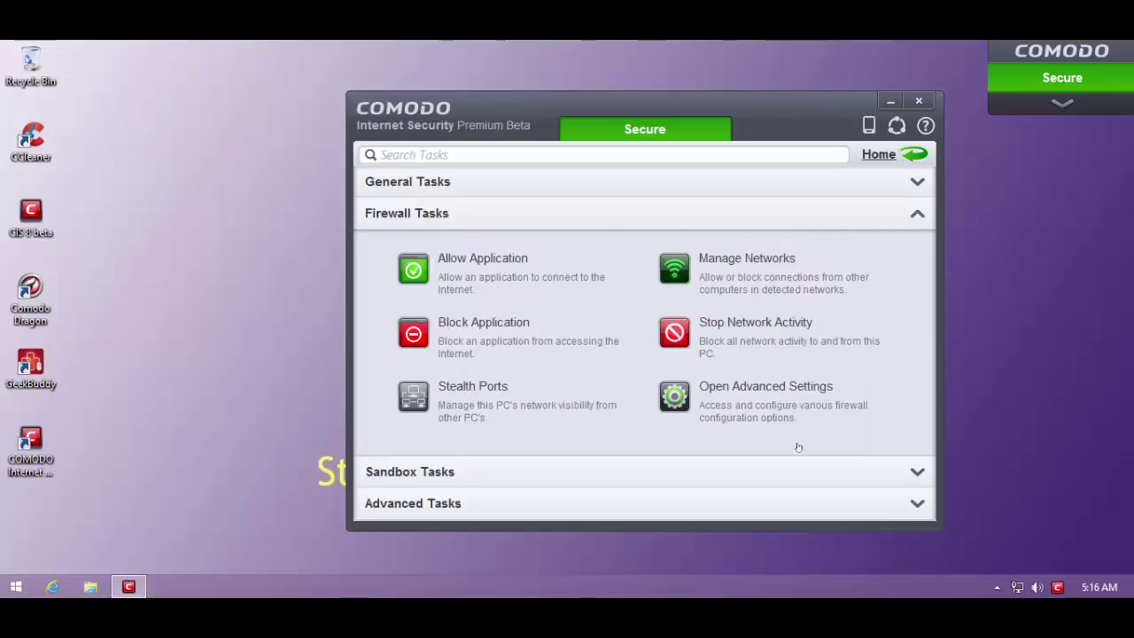
Step: Review Comodo's Sandbox Tasks and Advanced Tasks, and close the Comodo main window
{"action": "left_click", "coordinate": [671, 482]}
{"action": "left_click", "coordinate": [593, 501]}
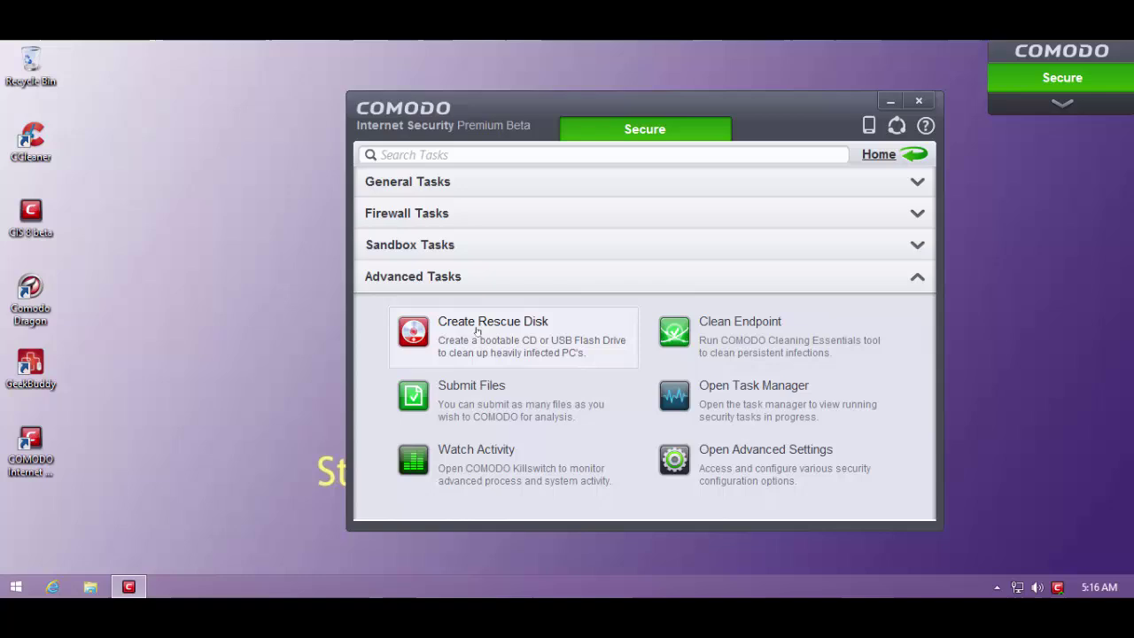
{"action": "left_click", "coordinate": [919, 100]}
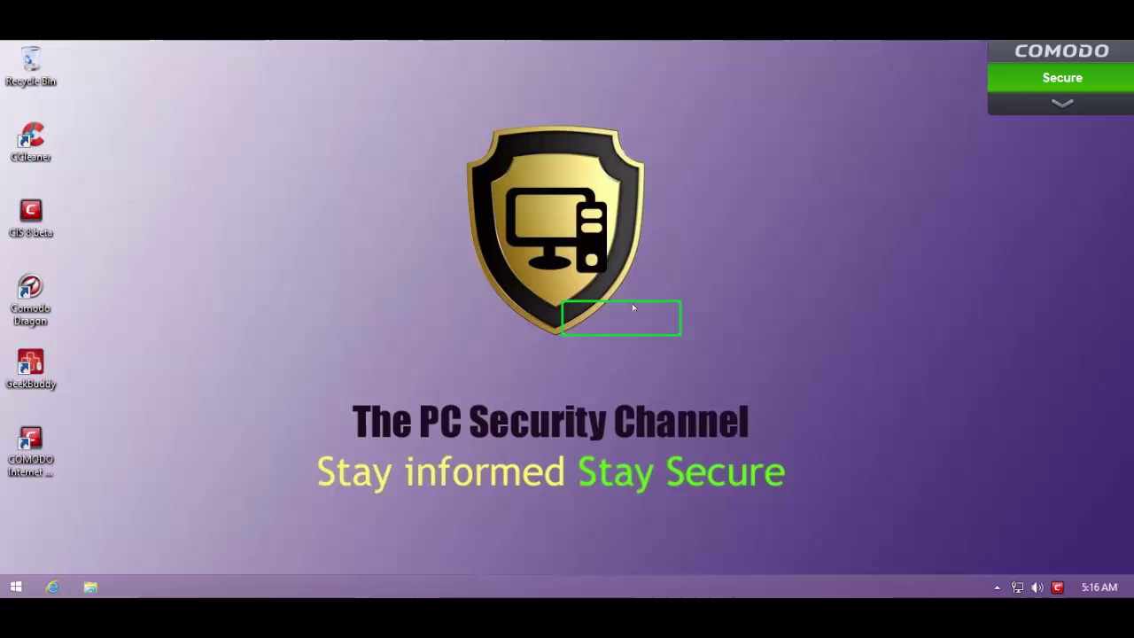
{"action": "left_click_drag", "start_coordinate": [652, 304], "coordinate": [665, 321]}
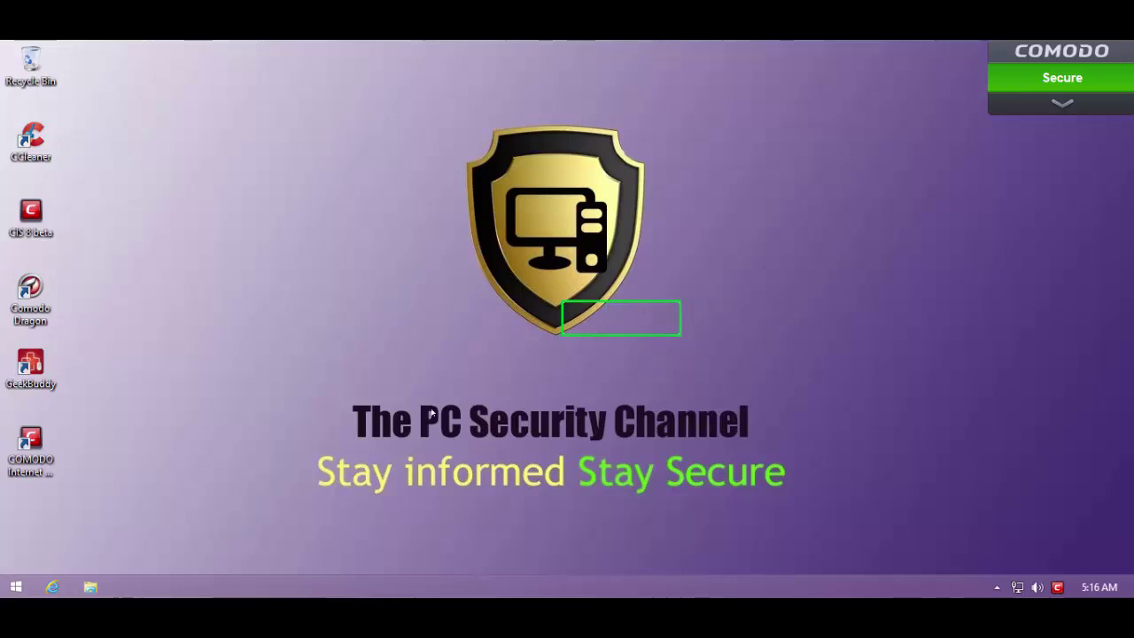
{"action": "left_click_drag", "start_coordinate": [542, 264], "coordinate": [625, 404]}
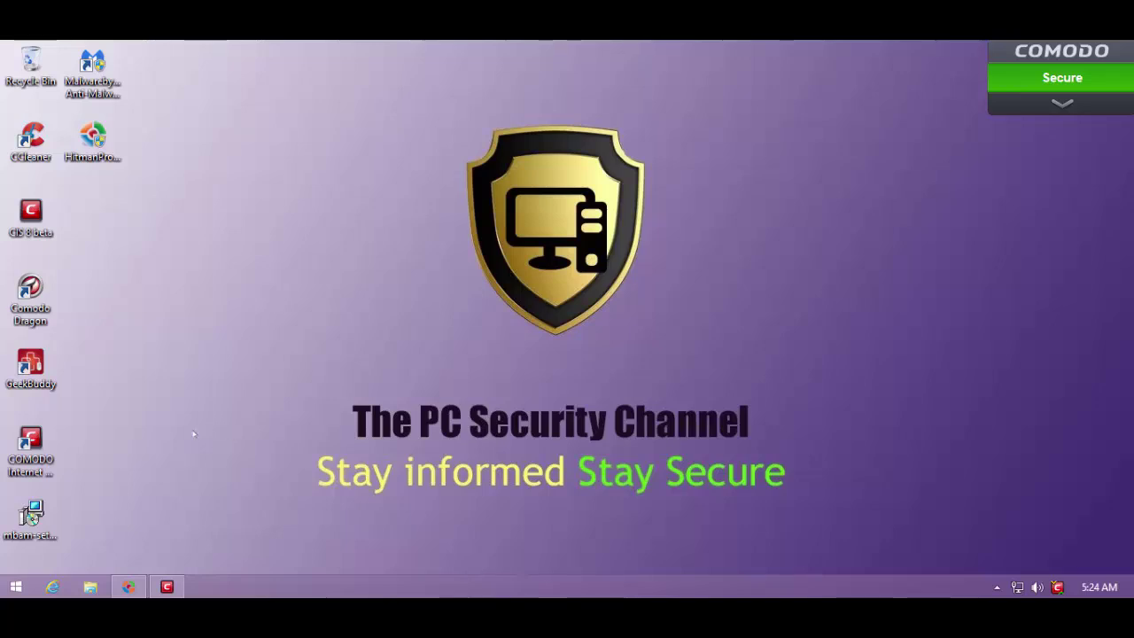
Step: Bring up the HitmanPro scan results and inspect the detection details for taskrundll.exe and hostlog.exe
{"action": "left_click", "coordinate": [129, 586]}
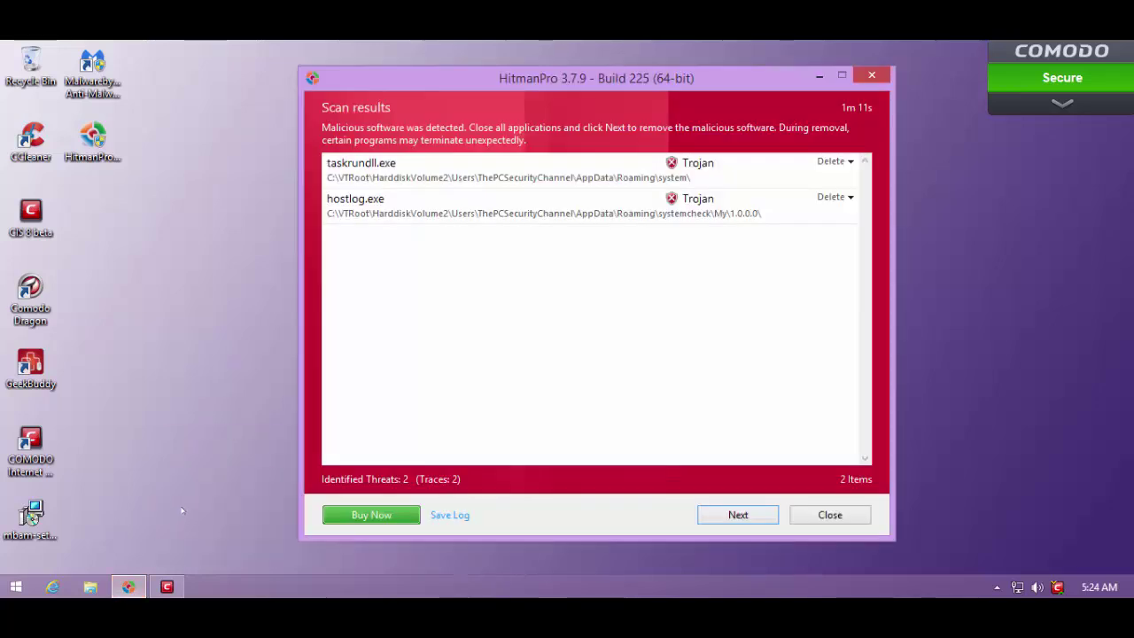
{"action": "left_click", "coordinate": [351, 172]}
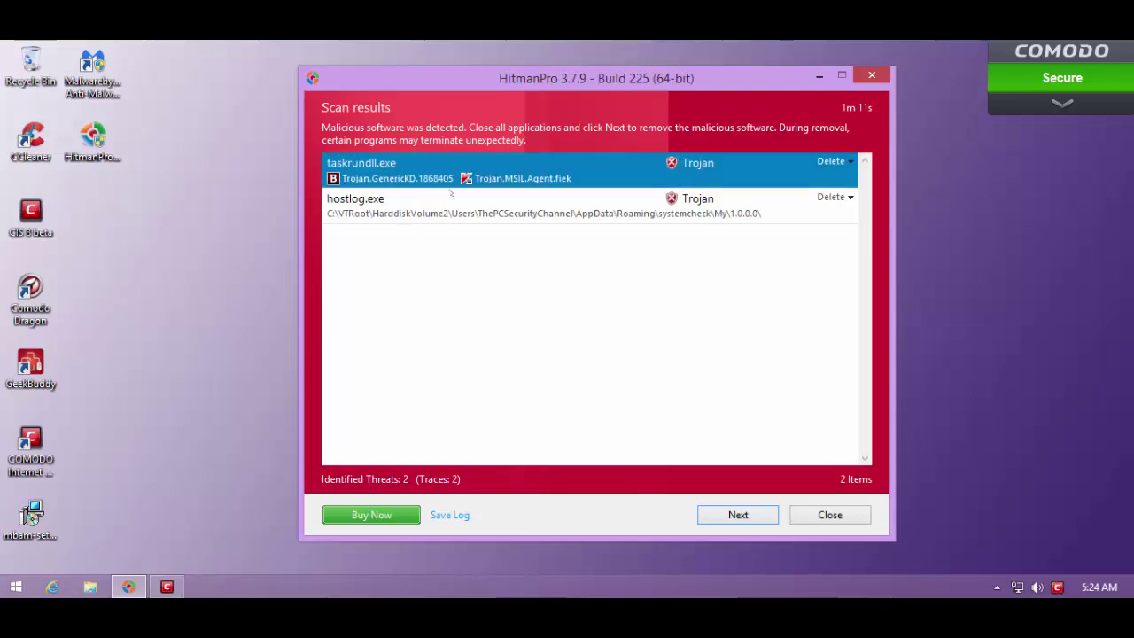
{"action": "left_click", "coordinate": [451, 196]}
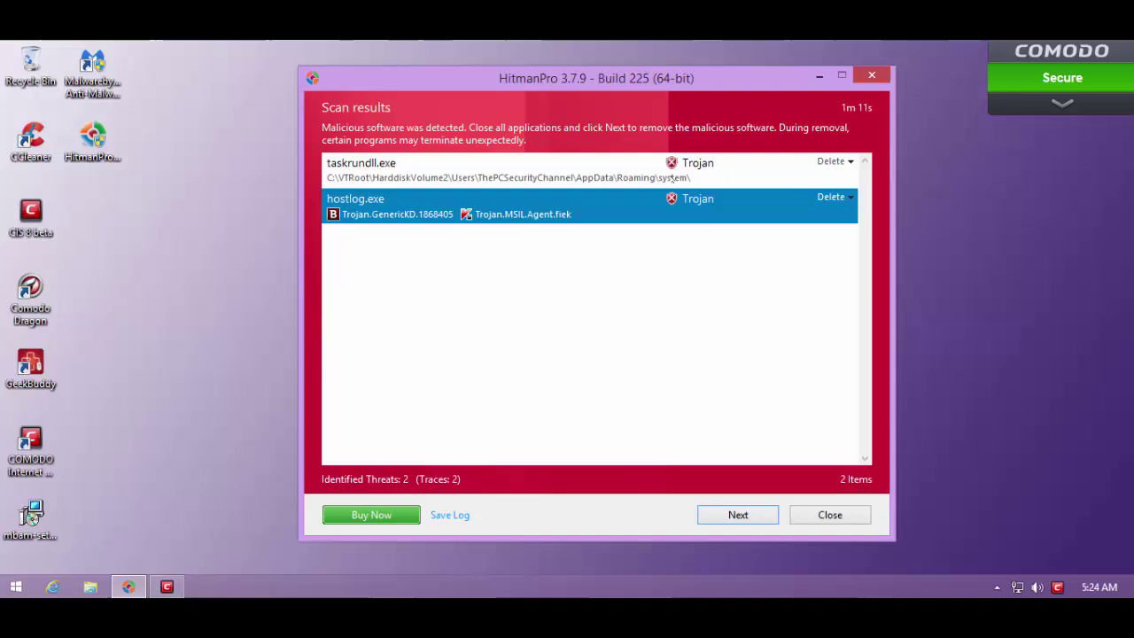
{"action": "left_click", "coordinate": [565, 165]}
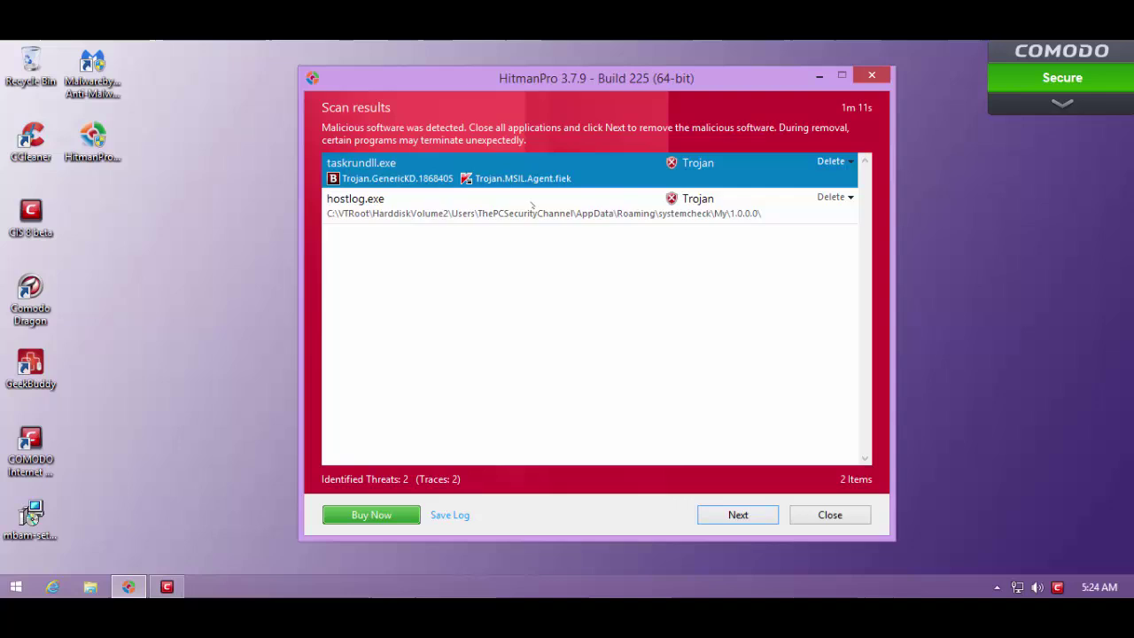
{"action": "left_click", "coordinate": [379, 217]}
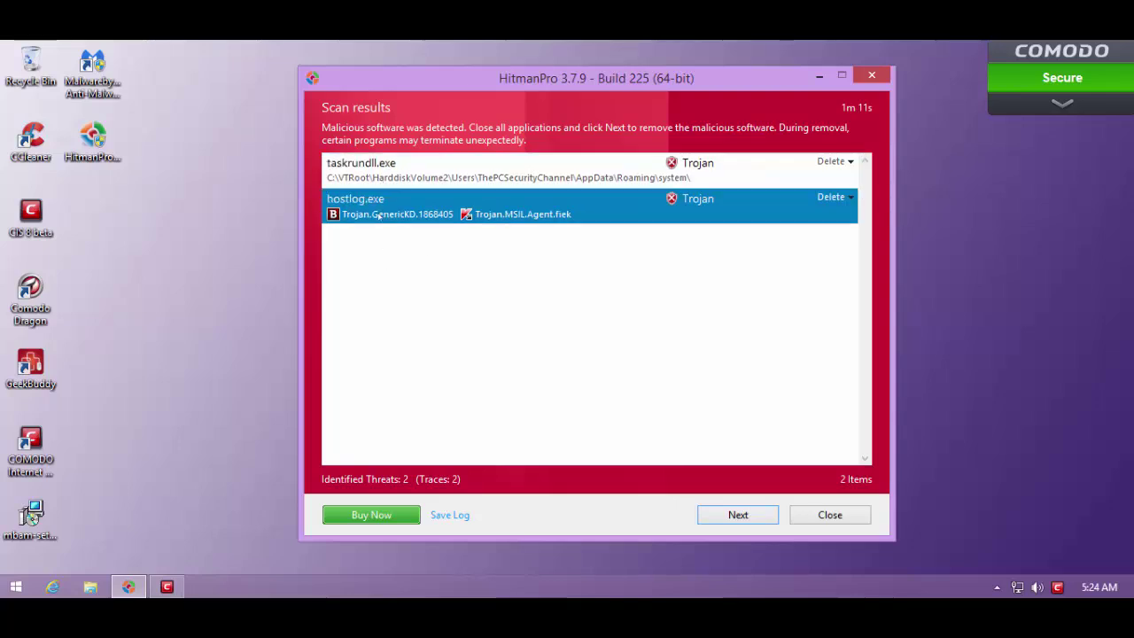
Step: Check the running processes in Windows Task Manager alongside HitmanPro's detection details for taskrundll.exe, and close Task Manager
{"action": "right_click", "coordinate": [268, 587]}
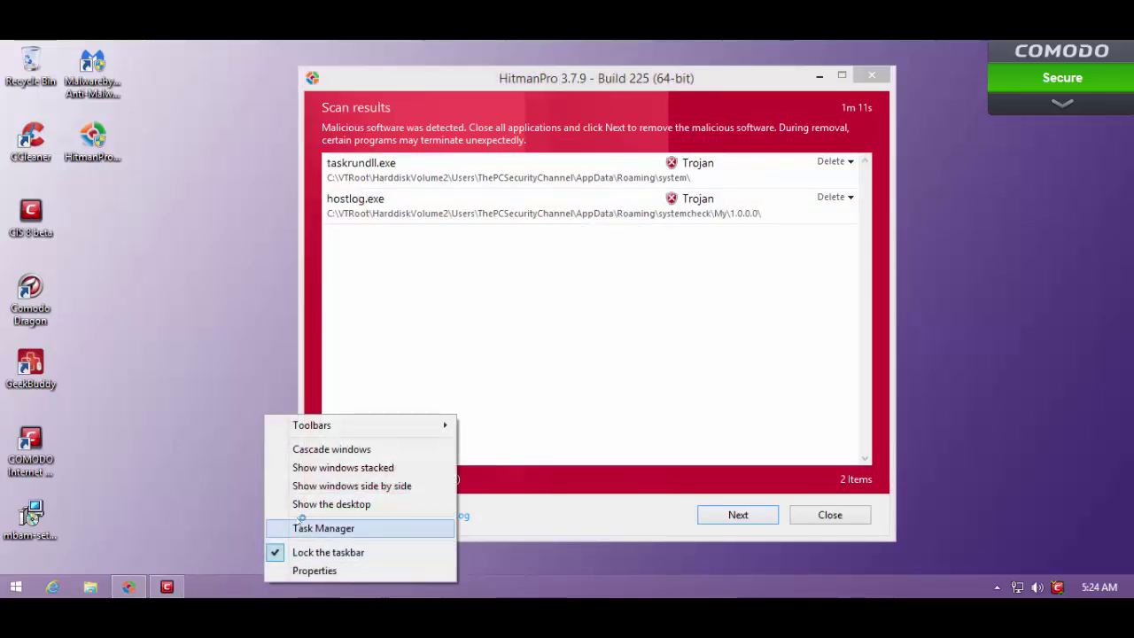
{"action": "left_click", "coordinate": [283, 528]}
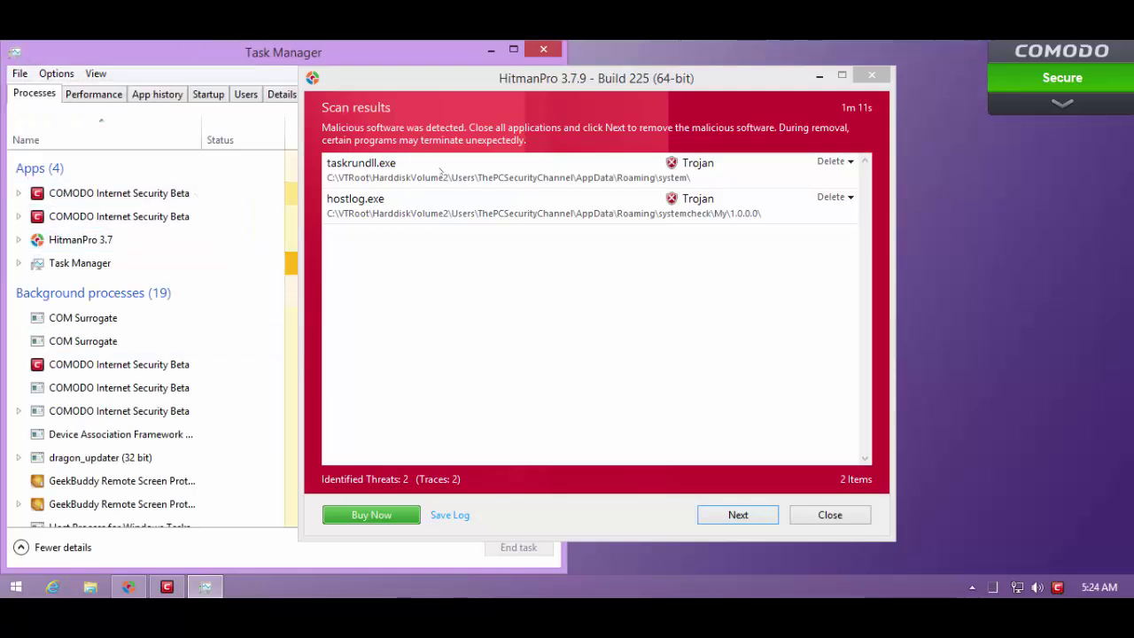
{"action": "left_click_drag", "start_coordinate": [489, 95], "coordinate": [641, 105]}
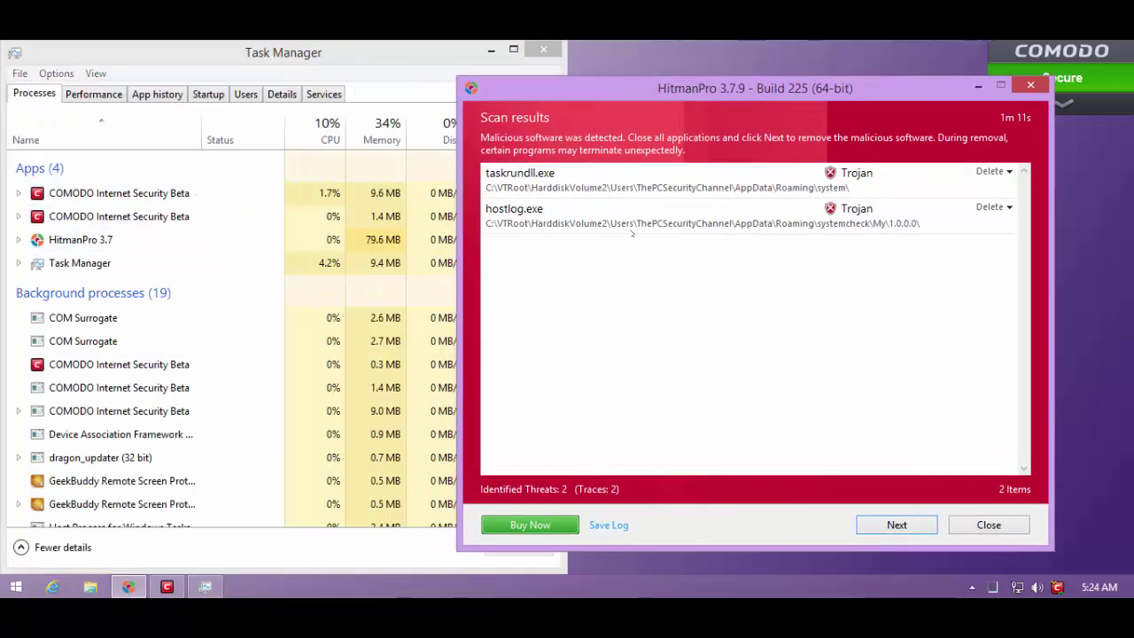
{"action": "left_click", "coordinate": [604, 178]}
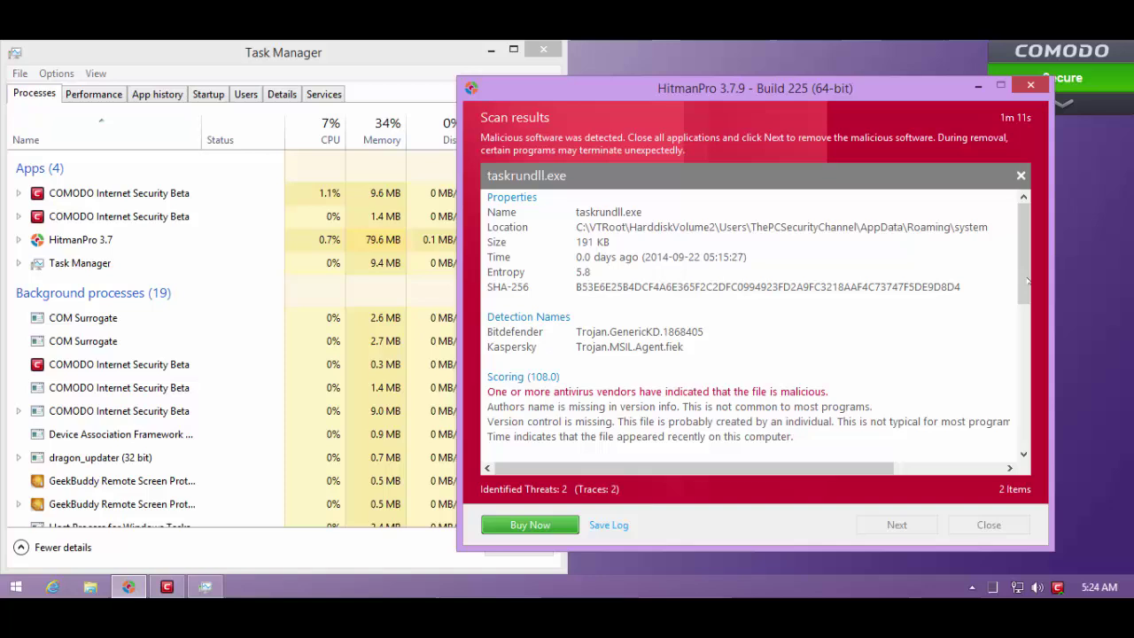
{"action": "mouse_move", "coordinate": [1023, 257]}
{"action": "left_mouse_down"}
{"action": "mouse_move", "coordinate": [1016, 431]}
{"action": "mouse_move", "coordinate": [1015, 199]}
{"action": "left_mouse_up"}
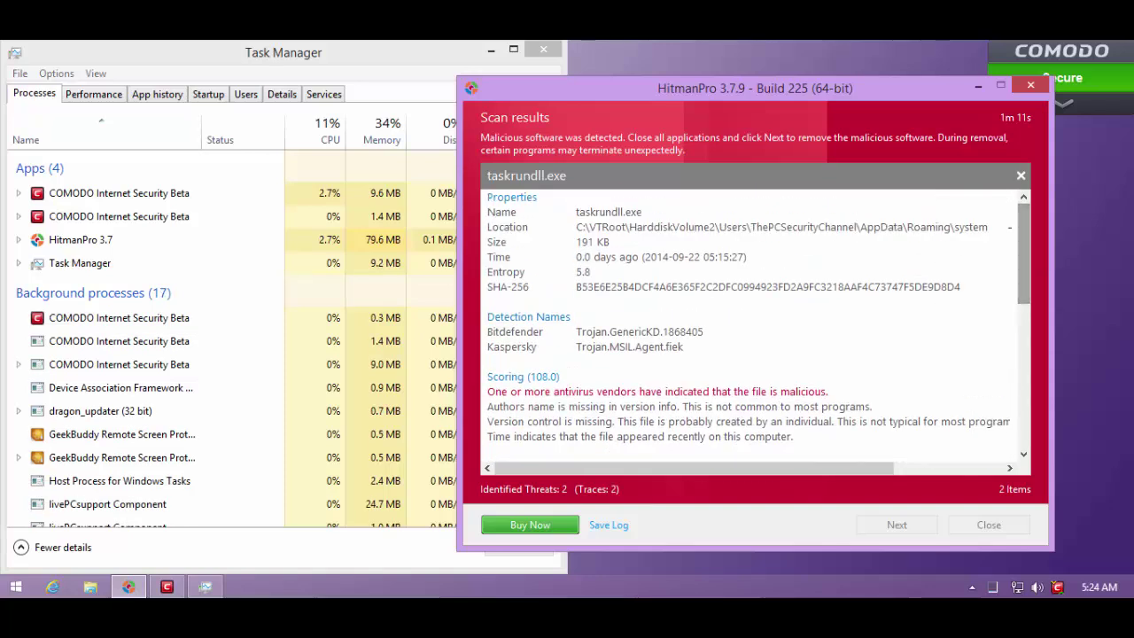
{"action": "left_click", "coordinate": [1020, 175]}
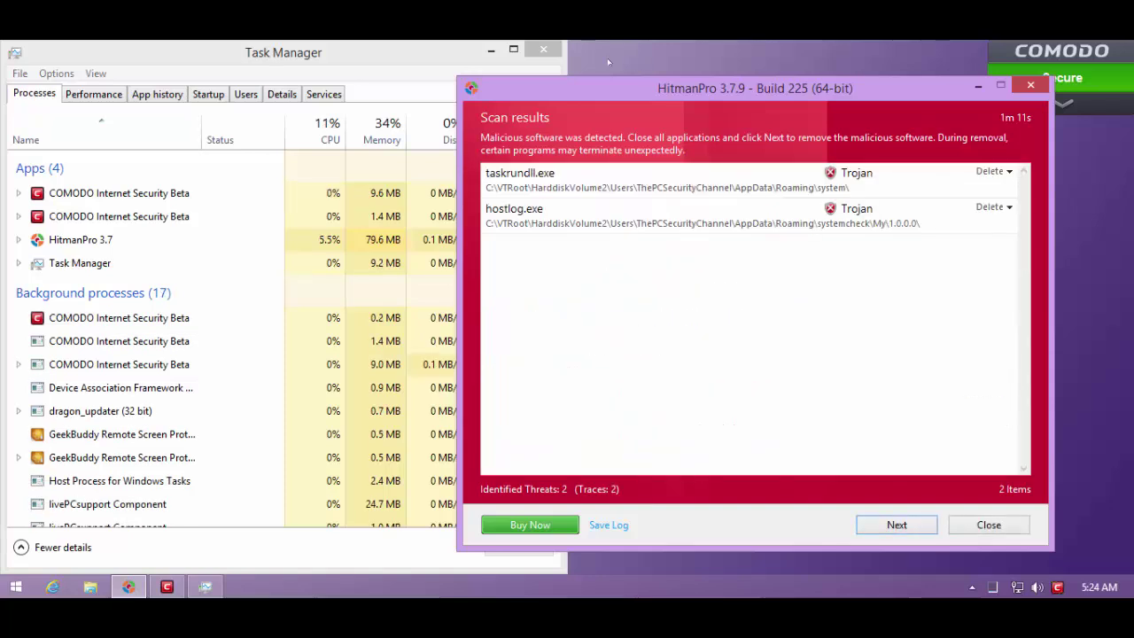
{"action": "left_click", "coordinate": [448, 56]}
{"action": "left_click", "coordinate": [543, 48]}
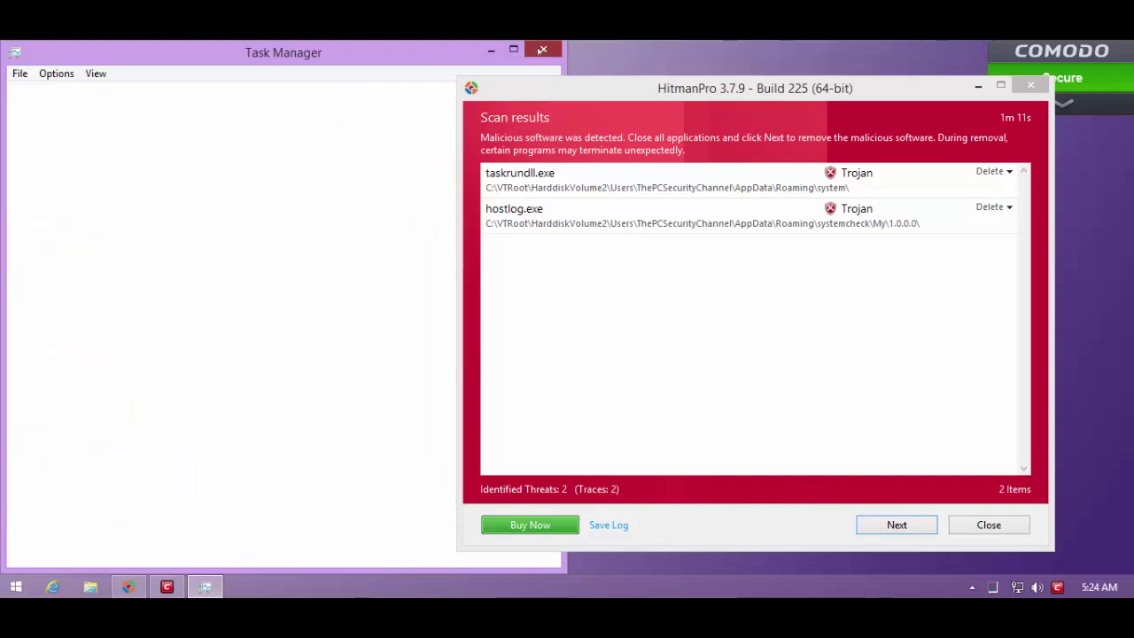
Step: Bring up Comodo's Sandbox Tasks and close the HitmanPro scan results without removing the detected files
{"action": "left_click_drag", "start_coordinate": [812, 108], "coordinate": [595, 104]}
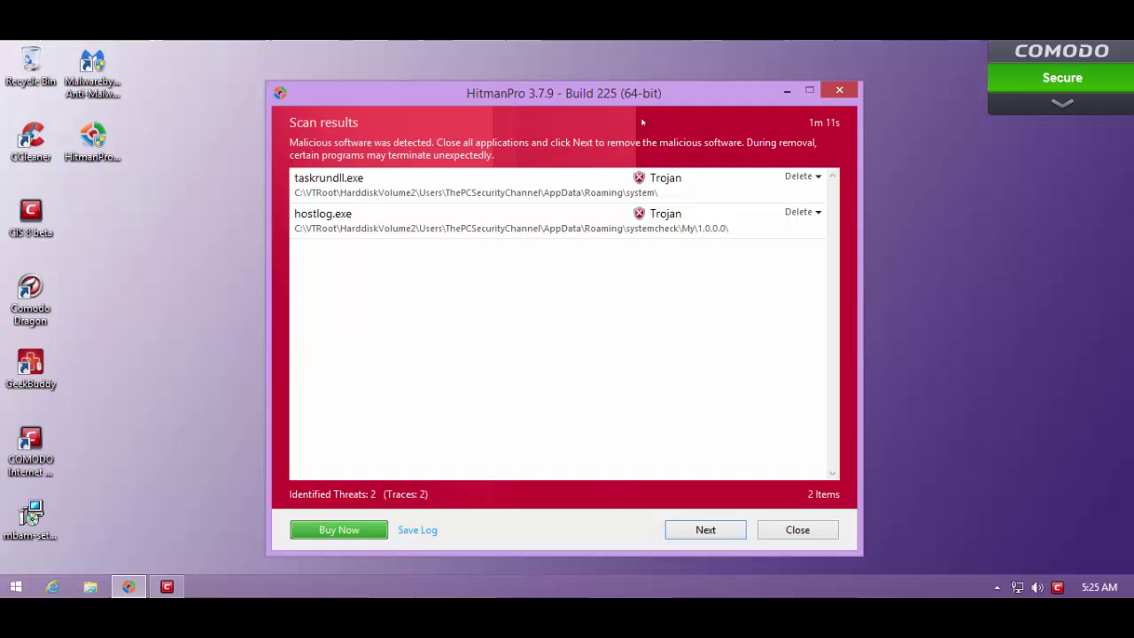
{"action": "left_click", "coordinate": [787, 91]}
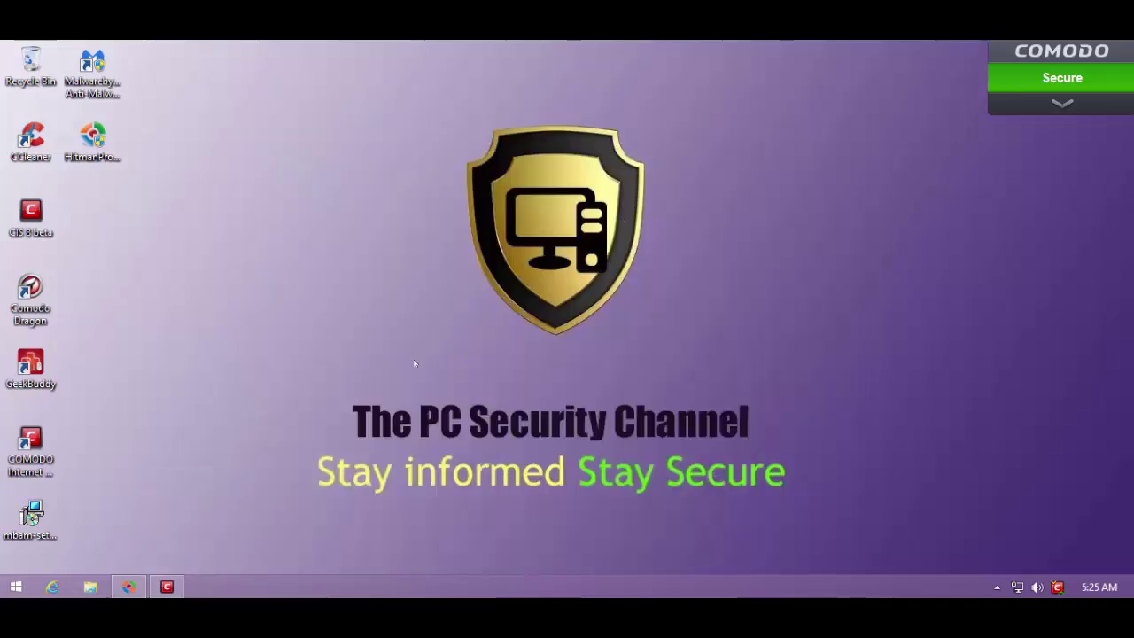
{"action": "left_click", "coordinate": [168, 585]}
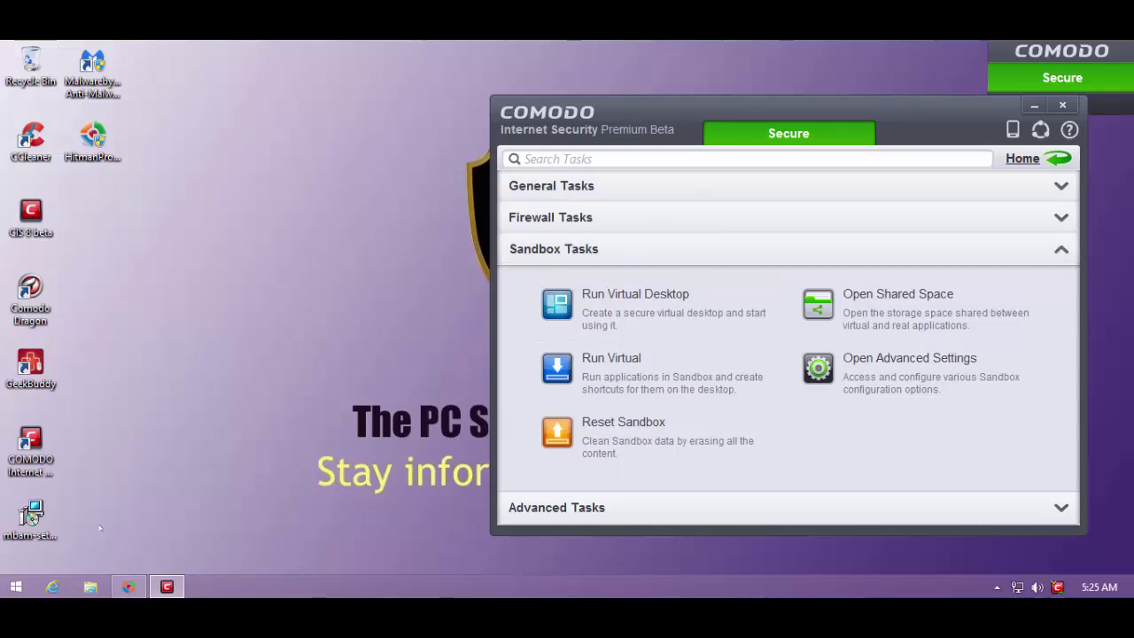
{"action": "left_click", "coordinate": [129, 585]}
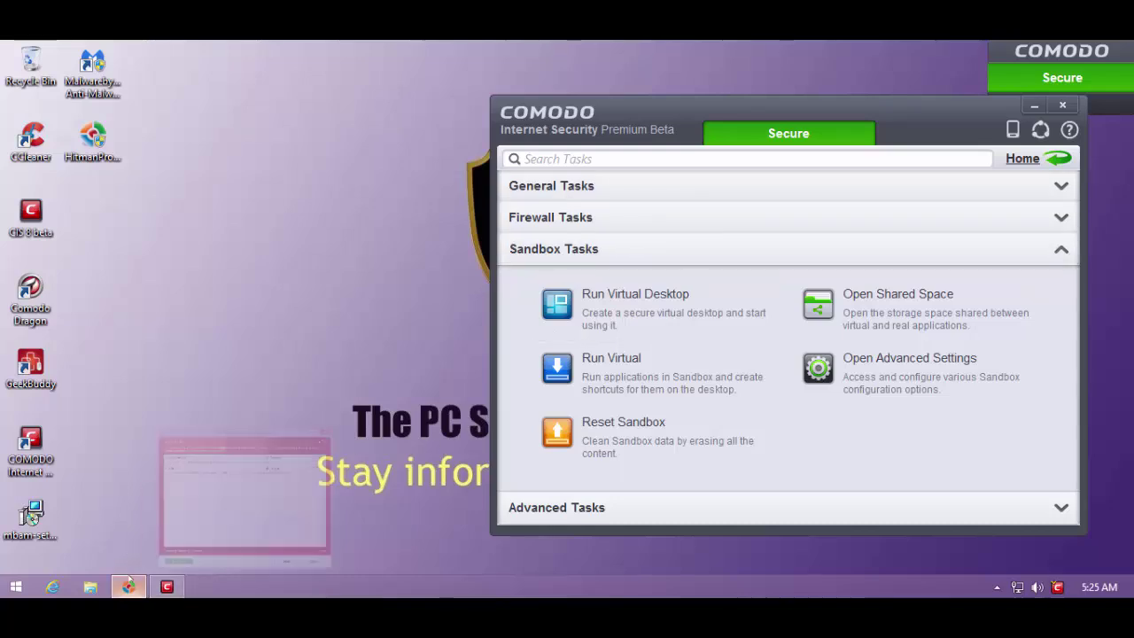
{"action": "left_click_drag", "start_coordinate": [571, 93], "coordinate": [495, 84]}
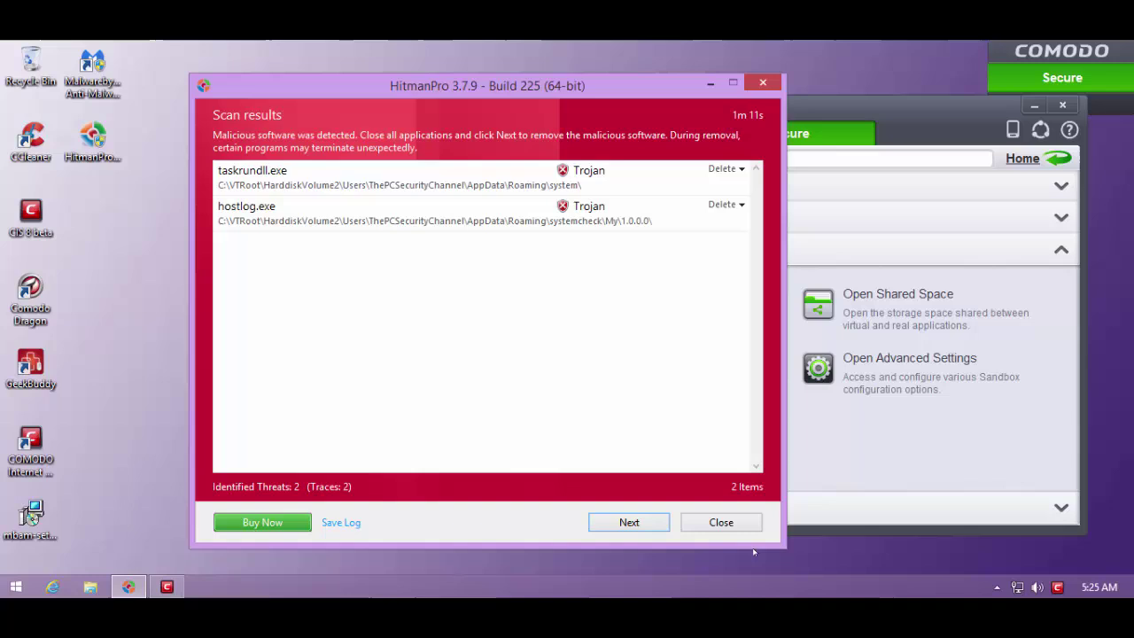
{"action": "left_click", "coordinate": [744, 527]}
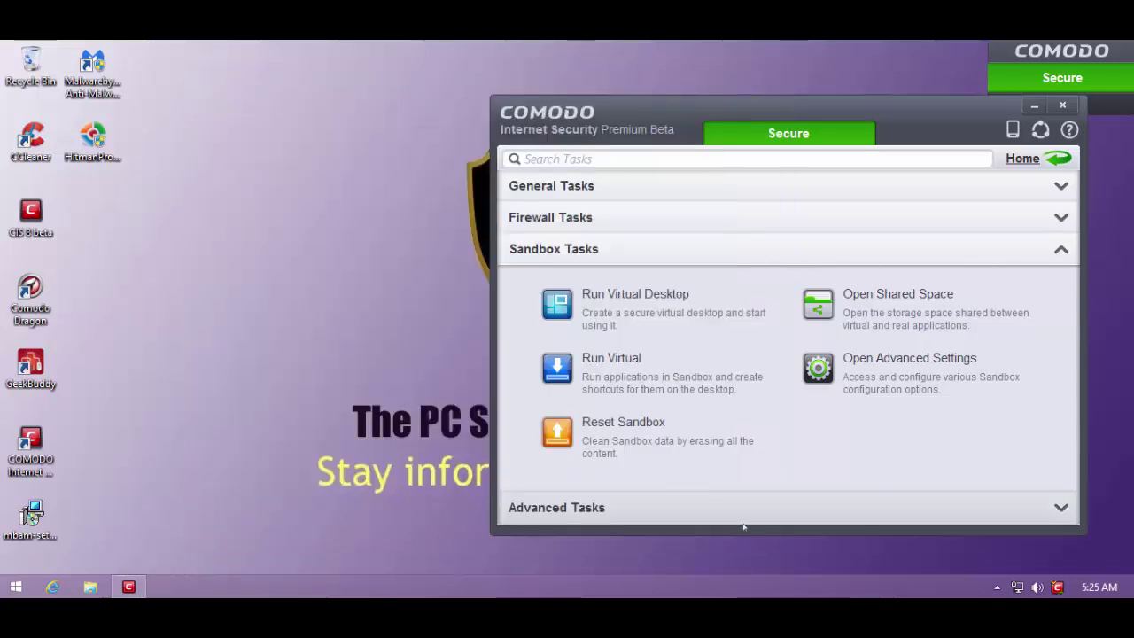
Step: Reset the Comodo sandbox to erase all its contents, and dismiss the completion dialog
{"action": "left_click", "coordinate": [593, 438]}
{"action": "left_click", "coordinate": [637, 362]}
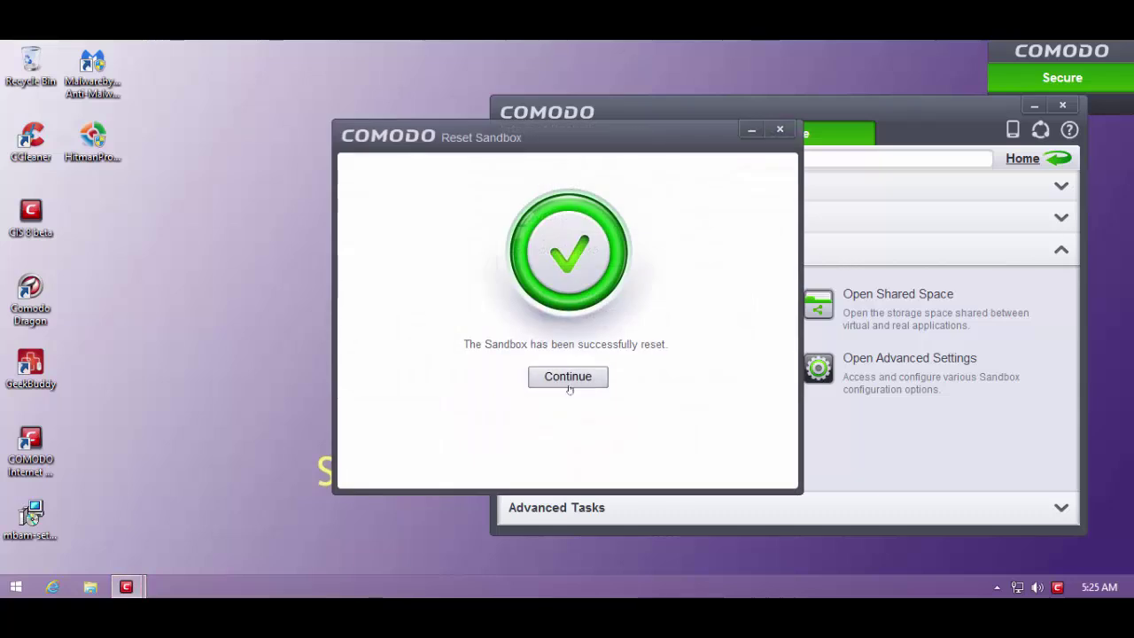
{"action": "left_click", "coordinate": [568, 373]}
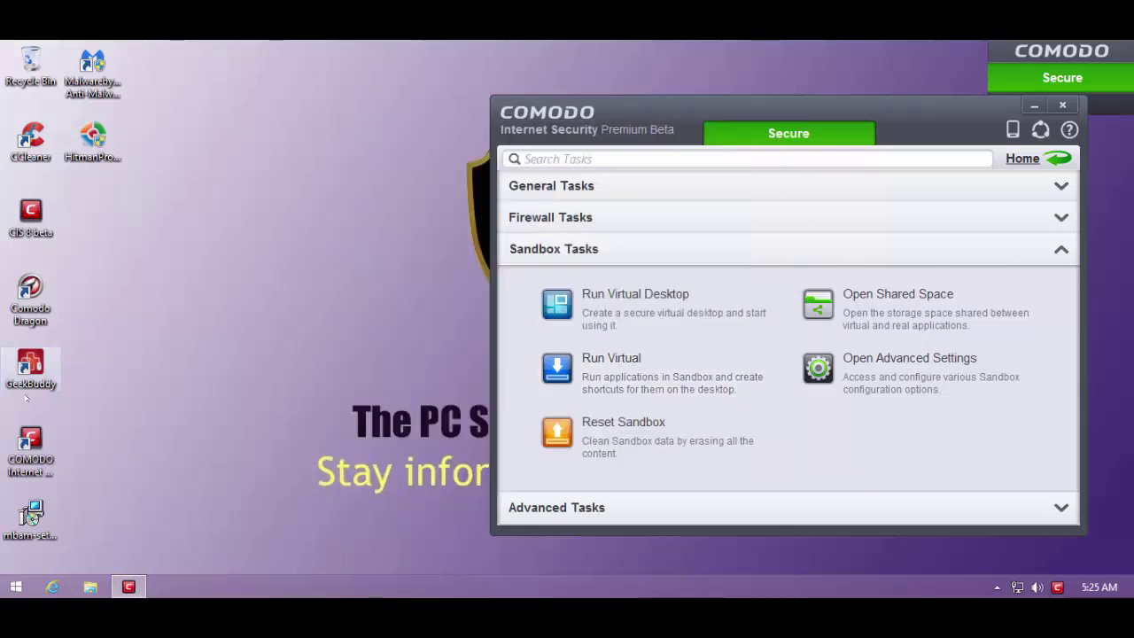
Step: Launch HitmanPro again with permission to make changes, and run a one-time scan of the computer
{"action": "left_click", "coordinate": [93, 140]}
{"action": "double_click", "coordinate": [93, 140]}
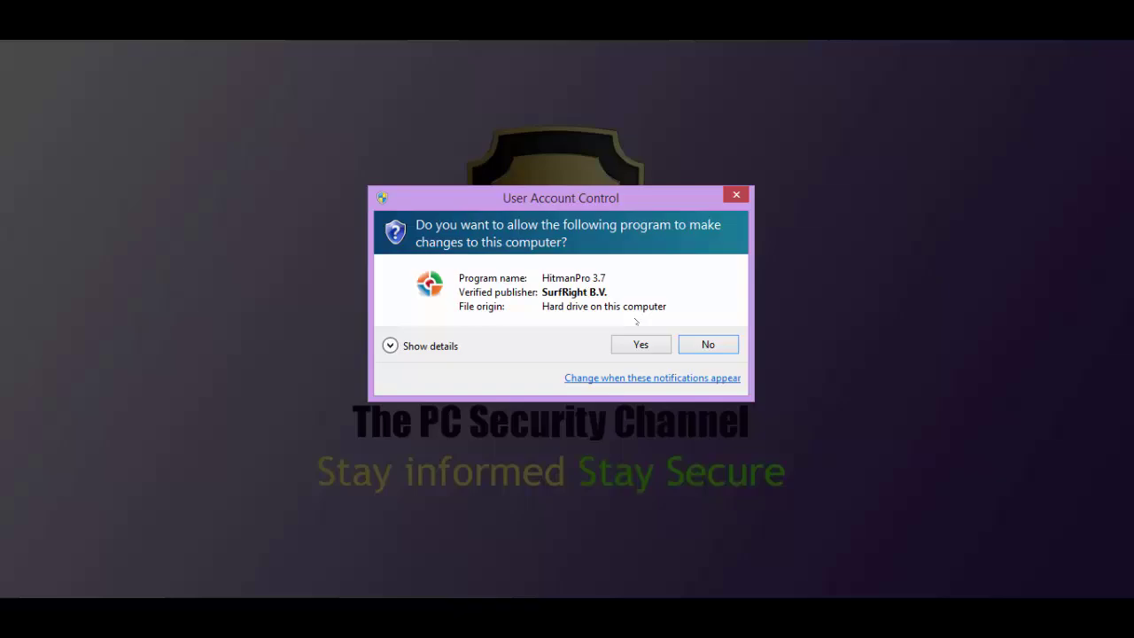
{"action": "left_click", "coordinate": [643, 342]}
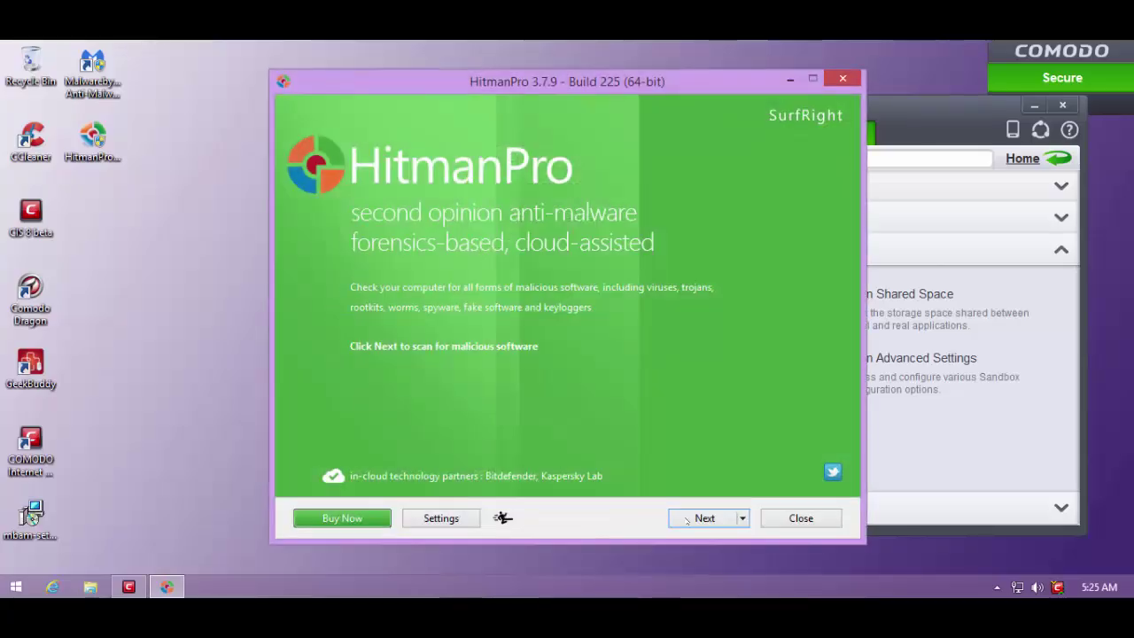
{"action": "left_click", "coordinate": [702, 522]}
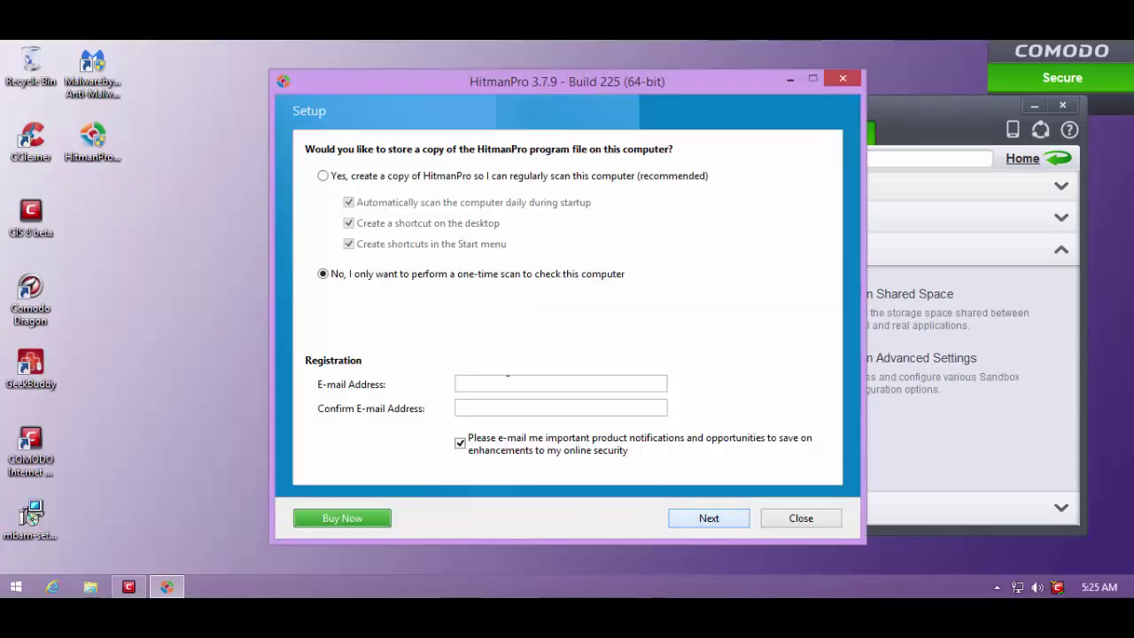
{"action": "left_click", "coordinate": [732, 521]}
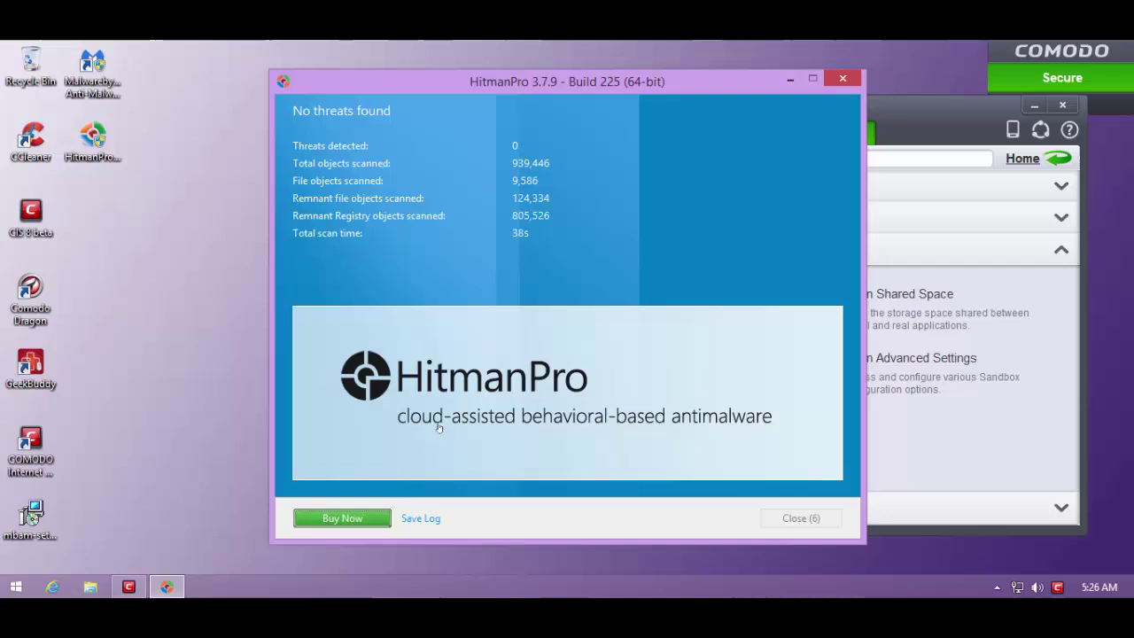
Step: Review the new HitmanPro scan summary alongside Comodo's Sandbox Tasks, rearranging both windows to compare them
{"action": "left_click_drag", "start_coordinate": [566, 80], "coordinate": [320, 74]}
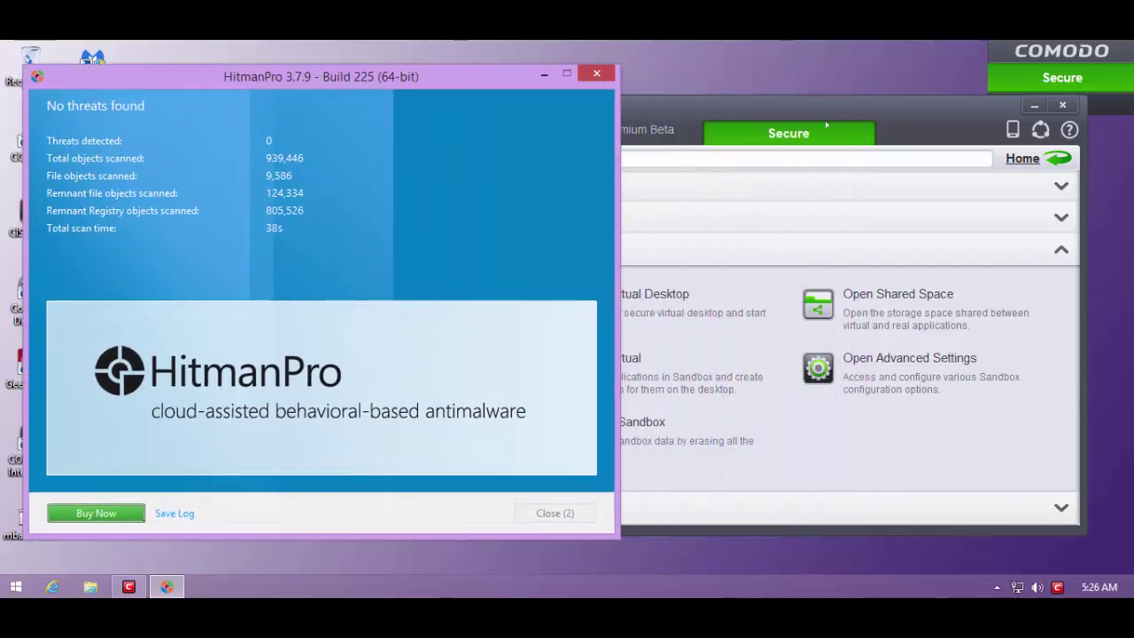
{"action": "left_click", "coordinate": [747, 106]}
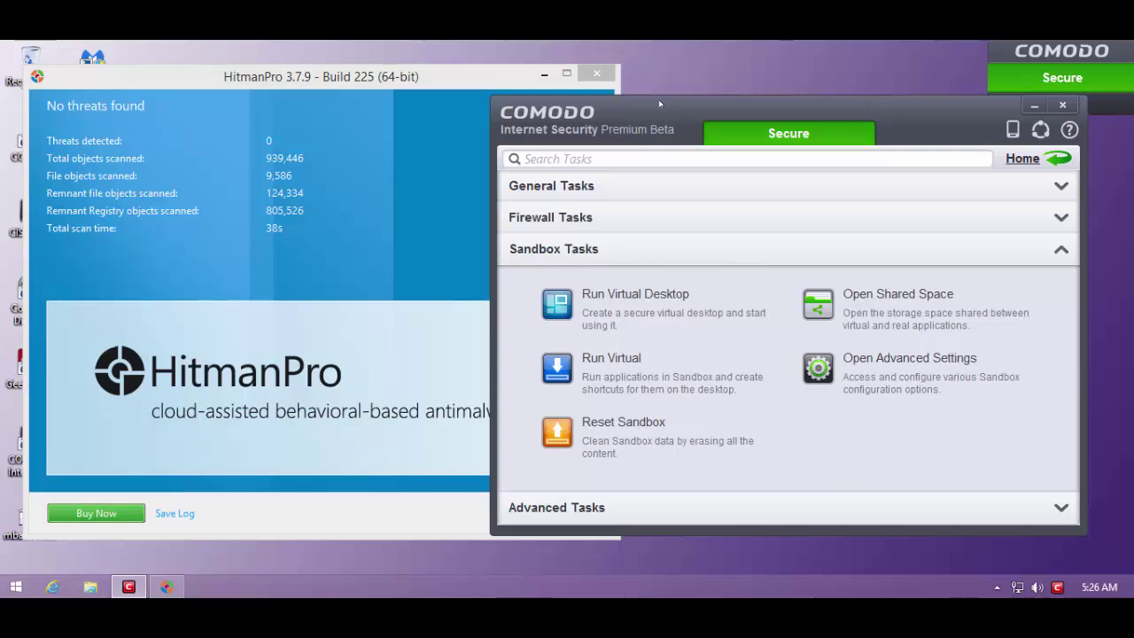
{"action": "left_click_drag", "start_coordinate": [660, 104], "coordinate": [626, 105]}
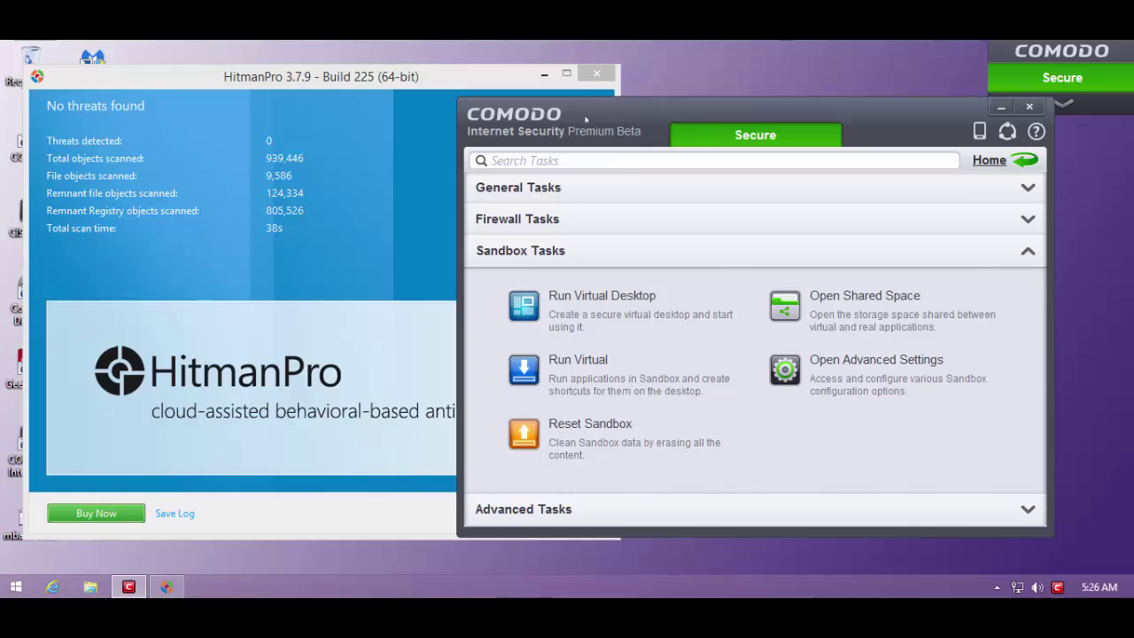
{"action": "left_click_drag", "start_coordinate": [585, 119], "coordinate": [613, 126]}
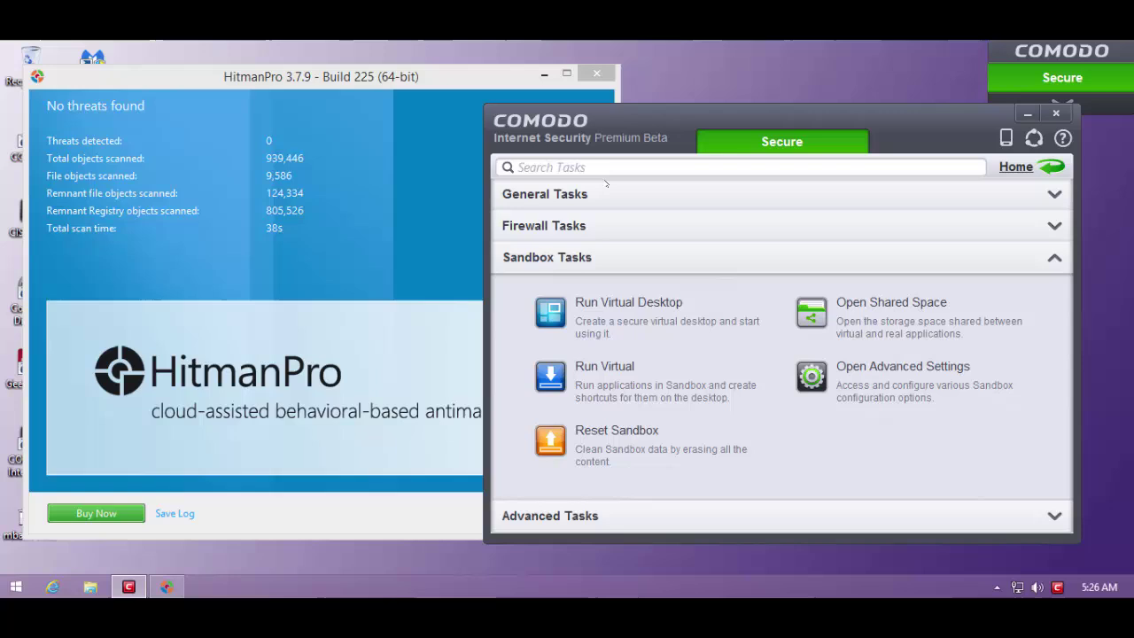
{"action": "left_click", "coordinate": [497, 80]}
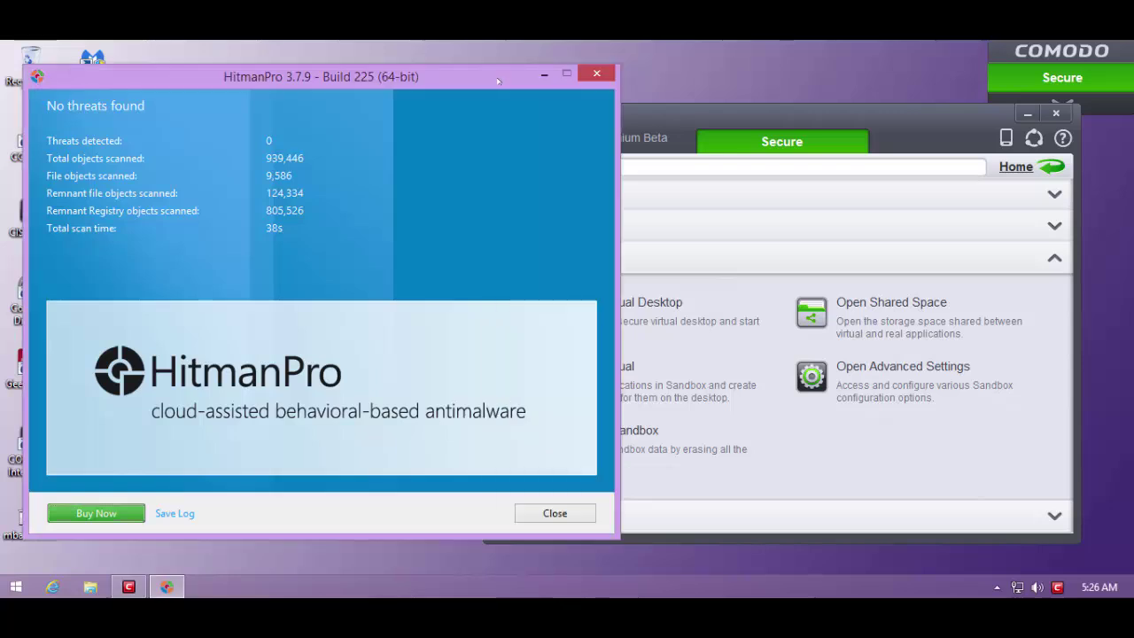
{"action": "left_click_drag", "start_coordinate": [497, 81], "coordinate": [539, 85]}
{"action": "left_click", "coordinate": [913, 140]}
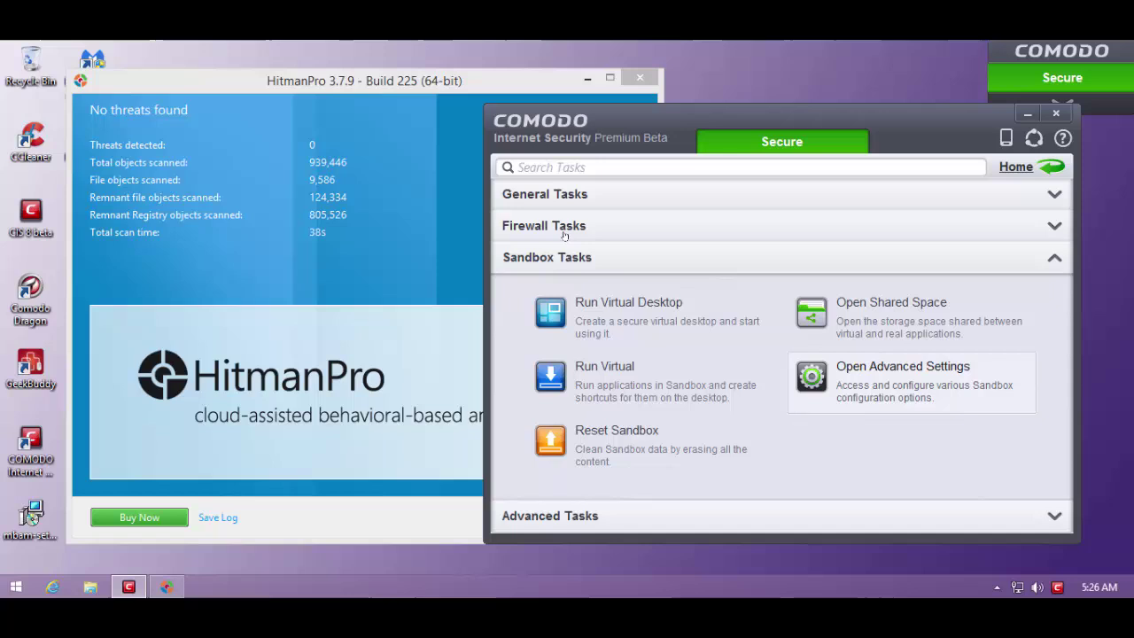
{"action": "left_click", "coordinate": [521, 89]}
{"action": "left_click_drag", "start_coordinate": [511, 80], "coordinate": [555, 86]}
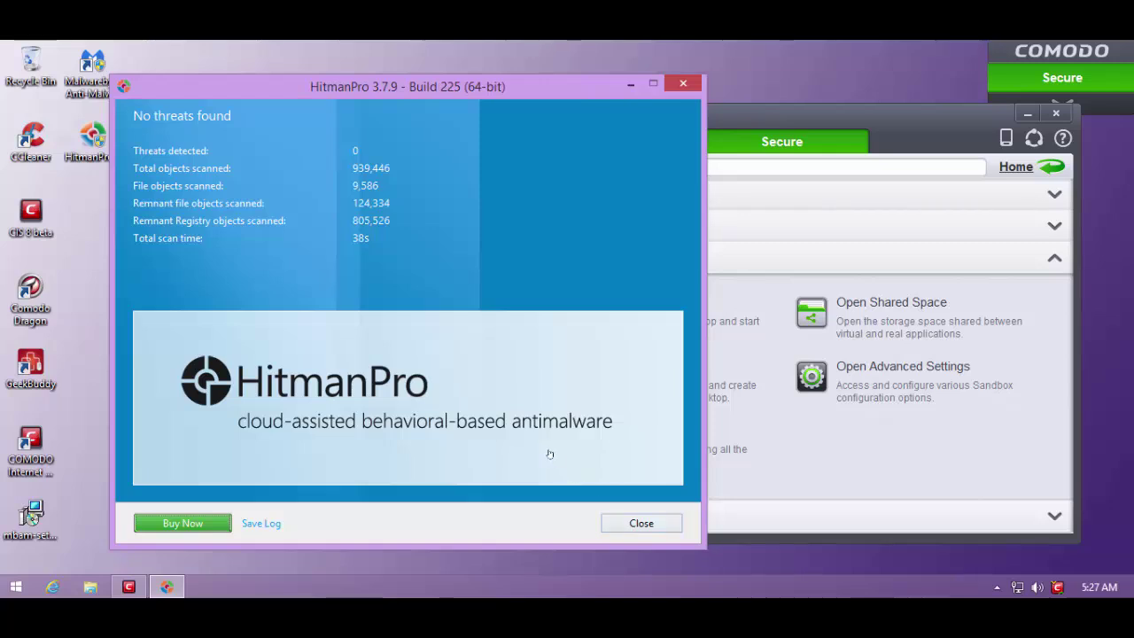
{"action": "left_click_drag", "start_coordinate": [461, 83], "coordinate": [577, 90]}
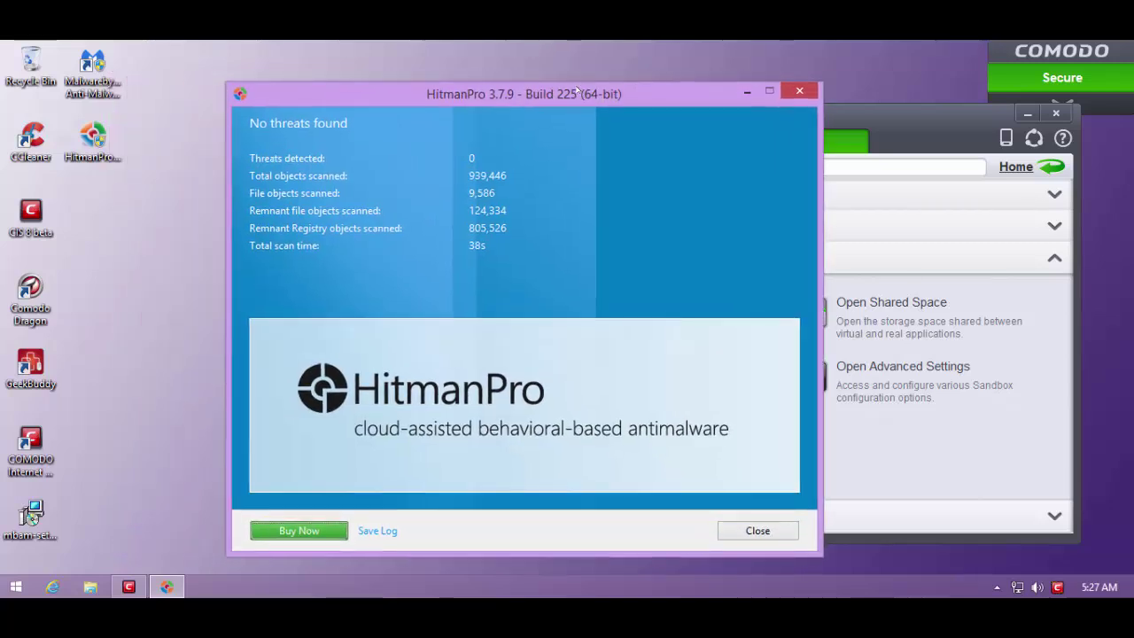
{"action": "left_click", "coordinate": [842, 143]}
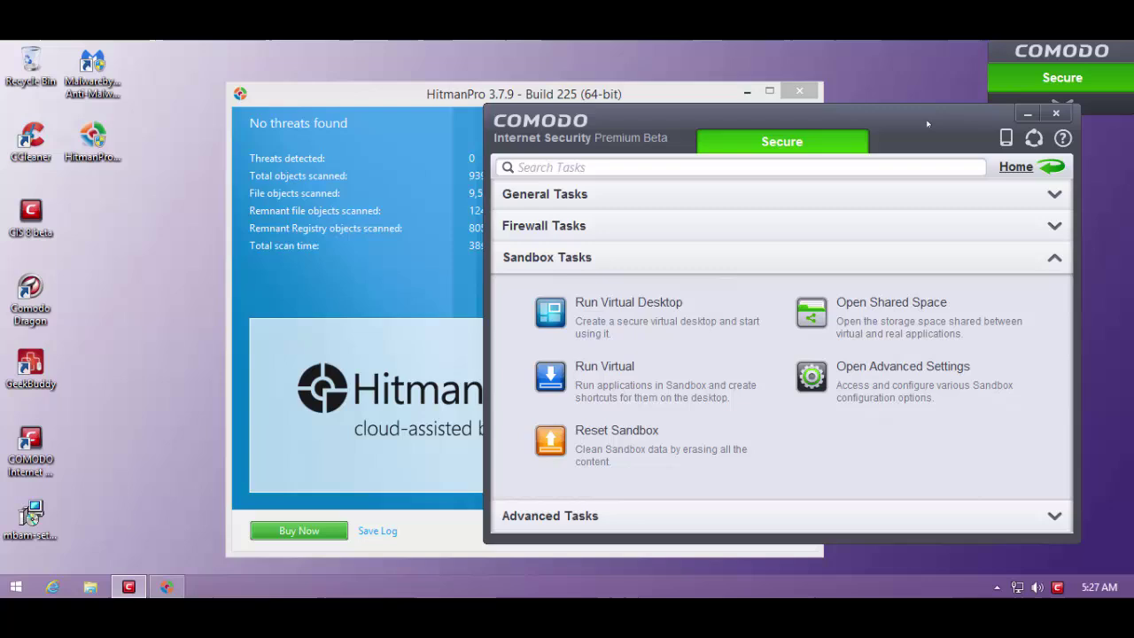
{"action": "left_click_drag", "start_coordinate": [865, 129], "coordinate": [835, 139]}
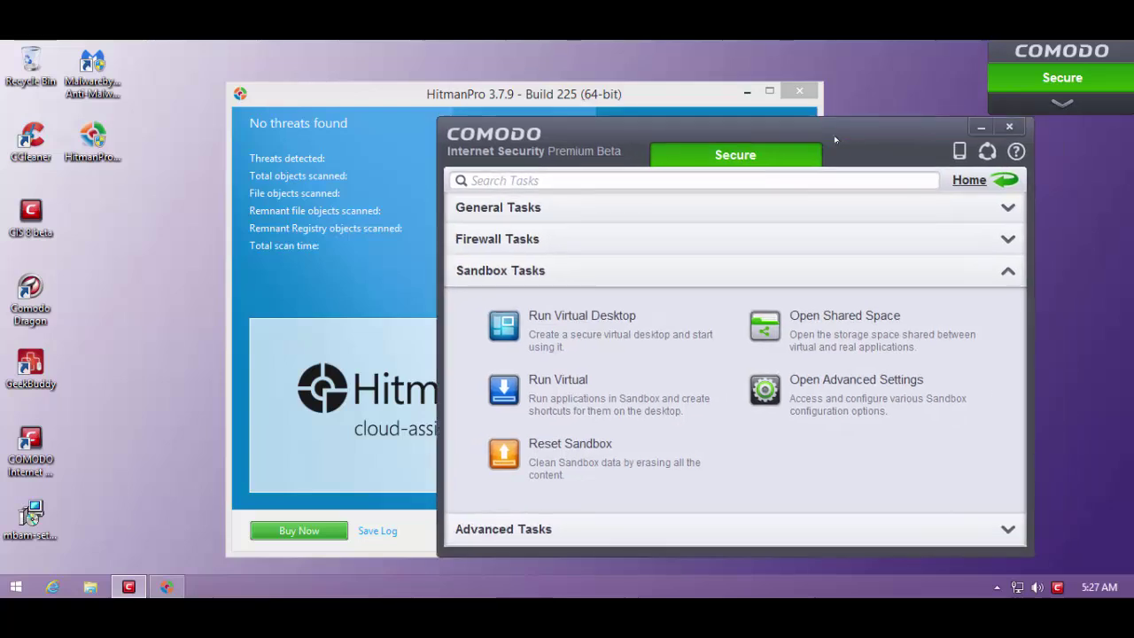
{"action": "left_click_drag", "start_coordinate": [607, 129], "coordinate": [553, 116]}
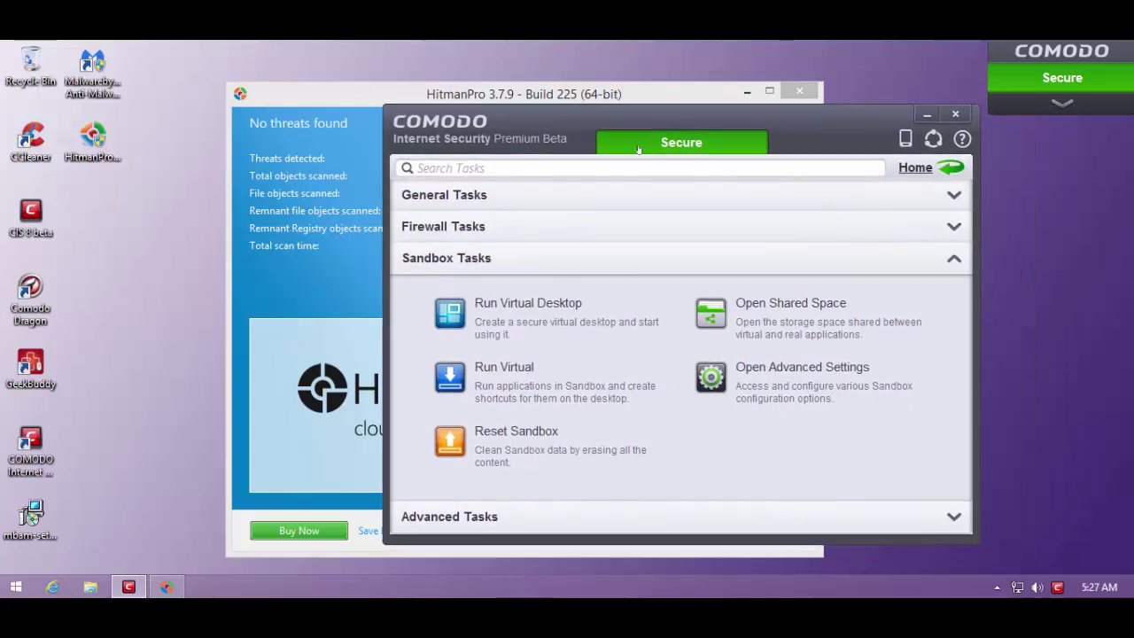
Step: Check Comodo's home status overview, and examine the Auto-Sandbox rules in the sandbox's advanced settings
{"action": "left_click", "coordinate": [913, 168]}
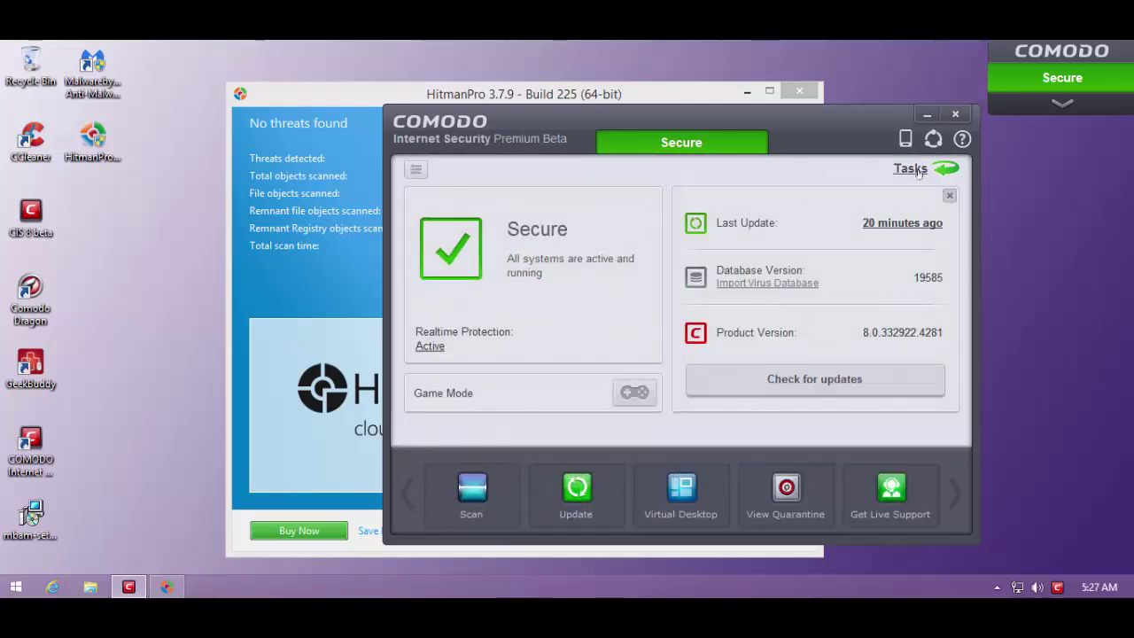
{"action": "left_click", "coordinate": [911, 168]}
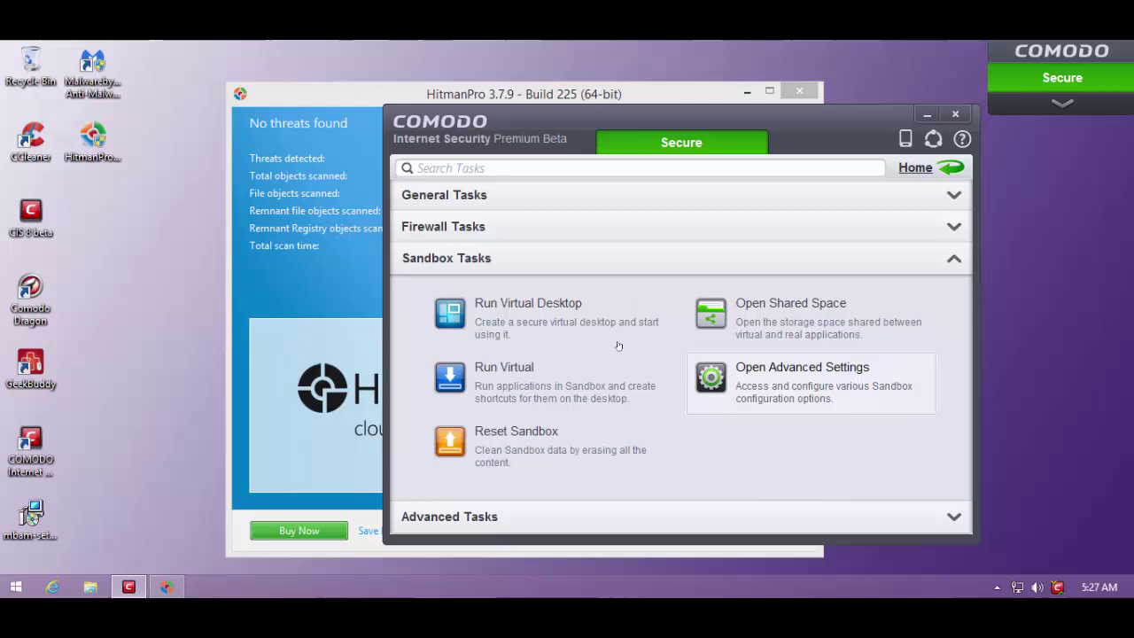
{"action": "left_click", "coordinate": [738, 393]}
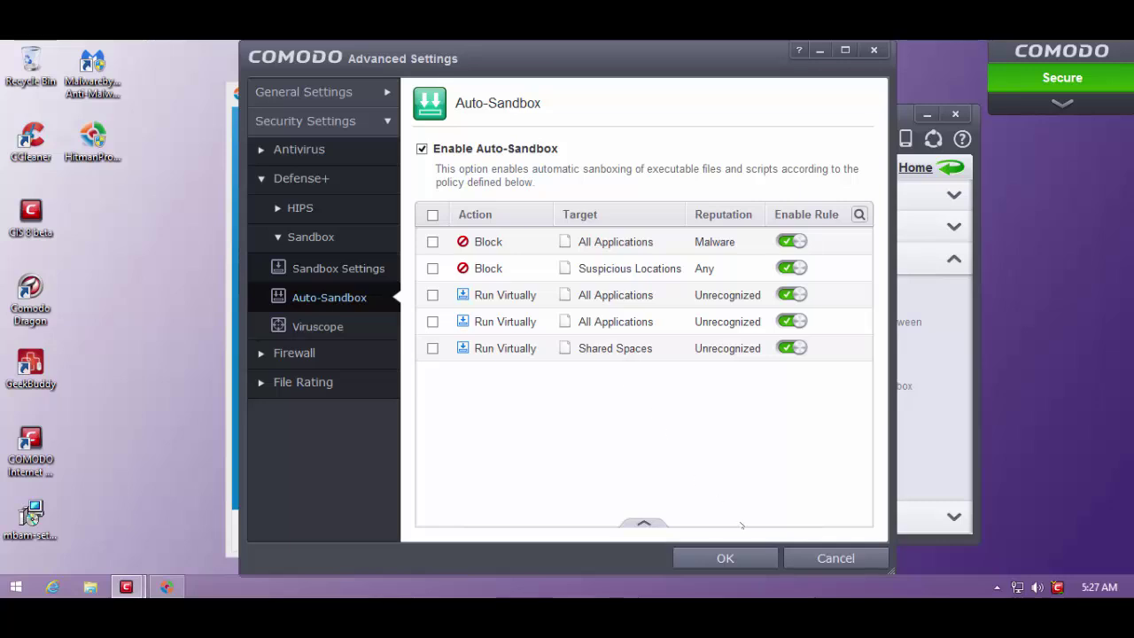
{"action": "left_click_drag", "start_coordinate": [713, 59], "coordinate": [703, 76]}
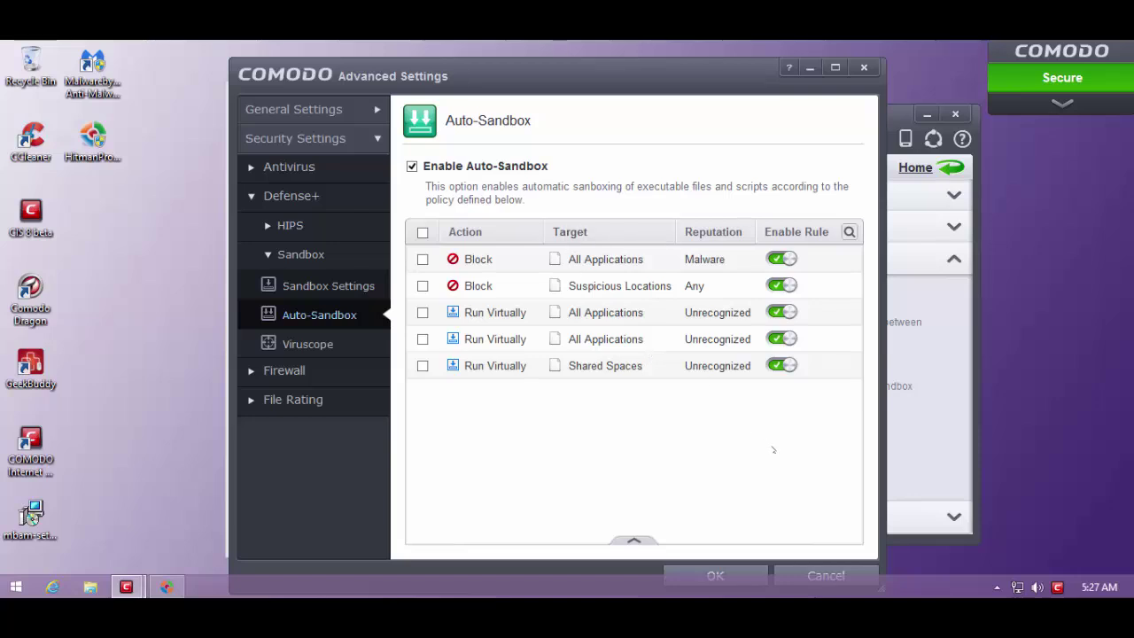
{"action": "left_click_drag", "start_coordinate": [681, 75], "coordinate": [675, 57]}
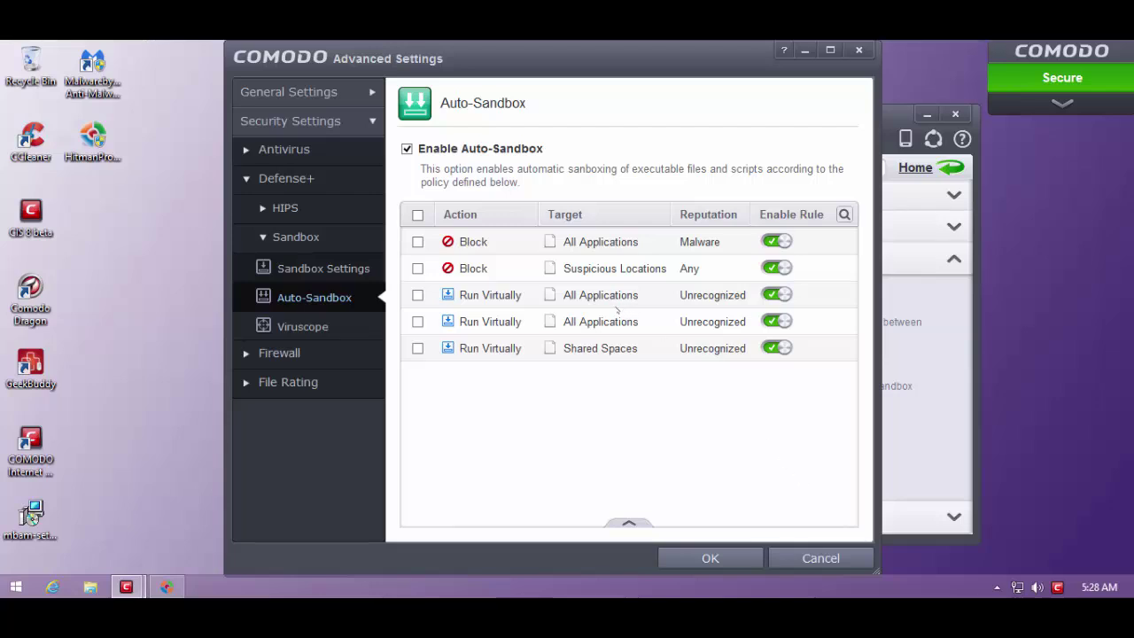
Step: Check the rule-editing options for Auto-Sandbox and the Viruscope settings, and leave the advanced settings without saving changes
{"action": "left_click", "coordinate": [628, 523]}
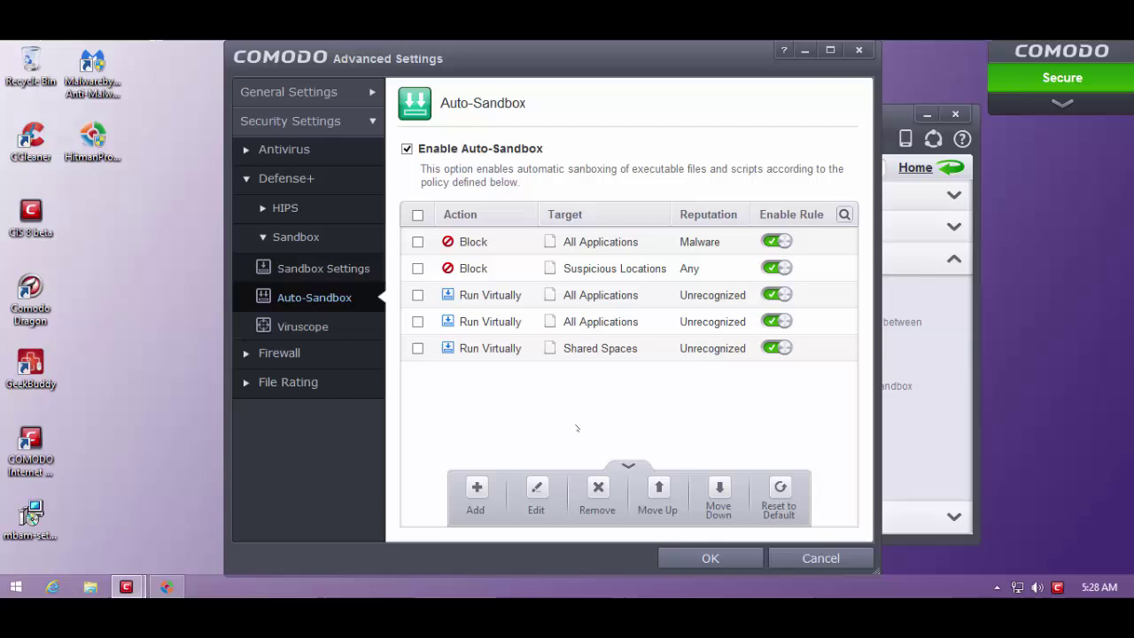
{"action": "left_click", "coordinate": [630, 468]}
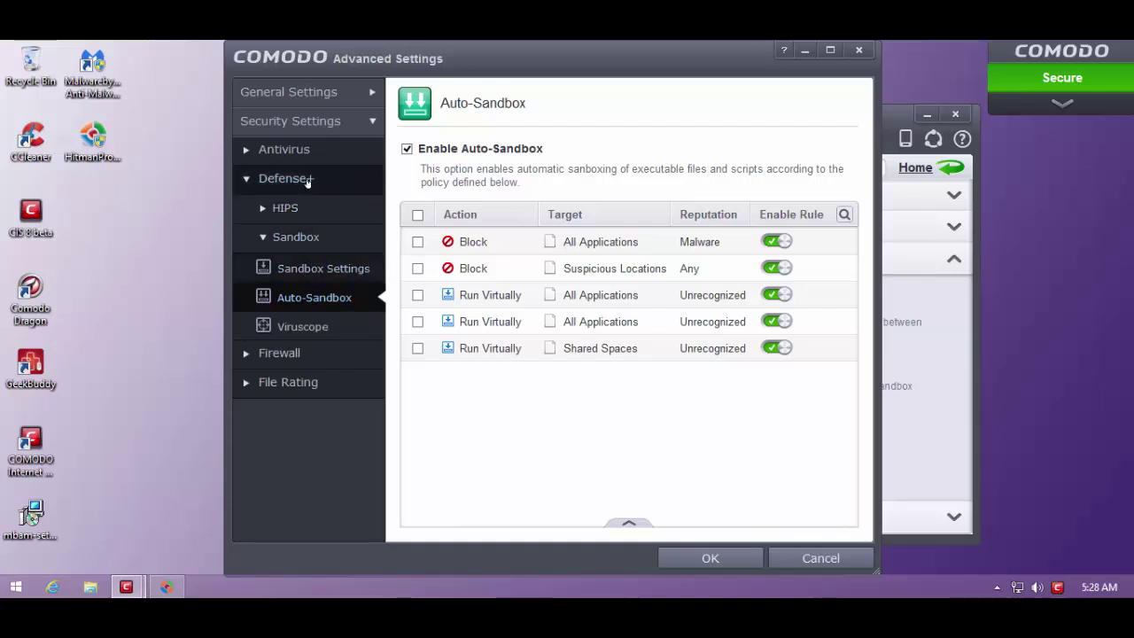
{"action": "left_click", "coordinate": [302, 324]}
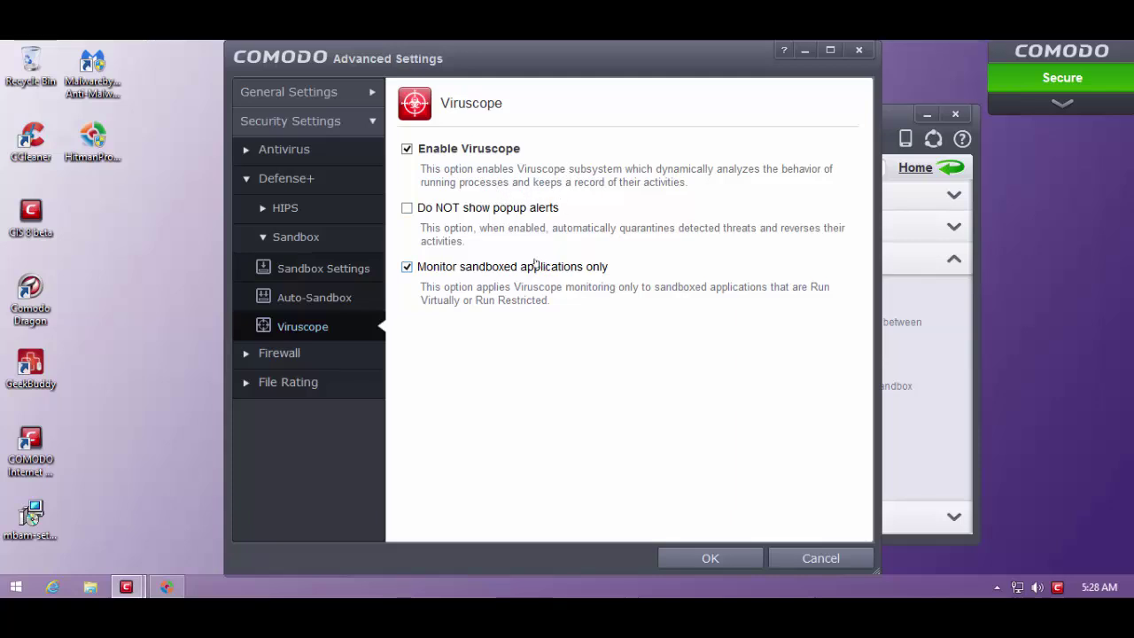
{"action": "left_click", "coordinate": [804, 559]}
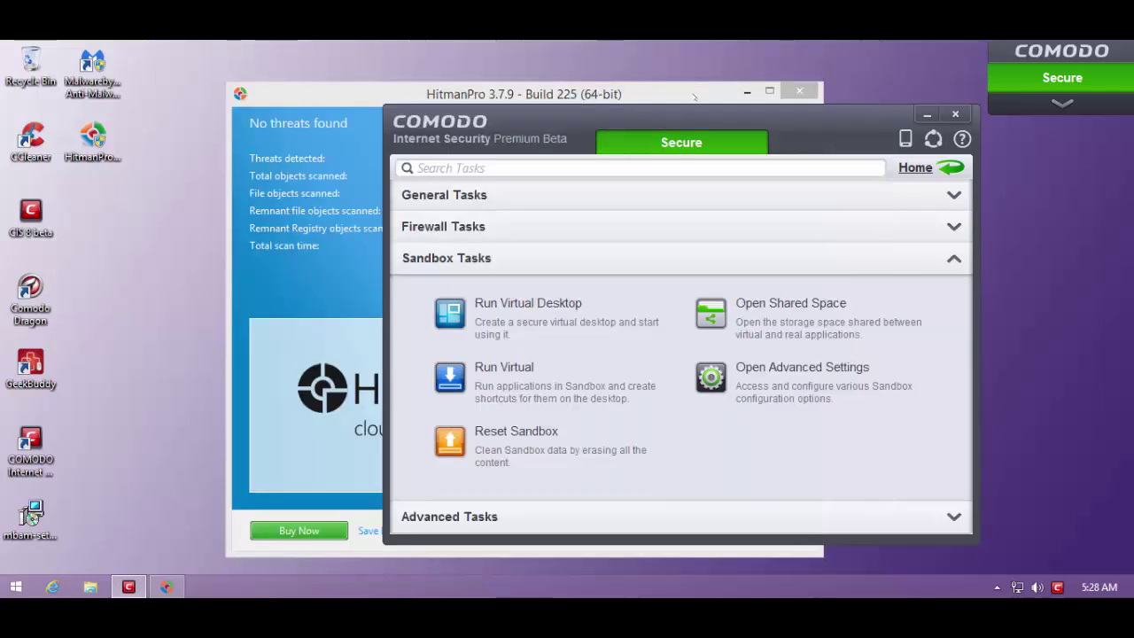
Step: Bring the HitmanPro scan summary to the front, move it clear of the Comodo window, and close HitmanPro
{"action": "left_click", "coordinate": [622, 93]}
{"action": "left_click_drag", "start_coordinate": [622, 93], "coordinate": [533, 89]}
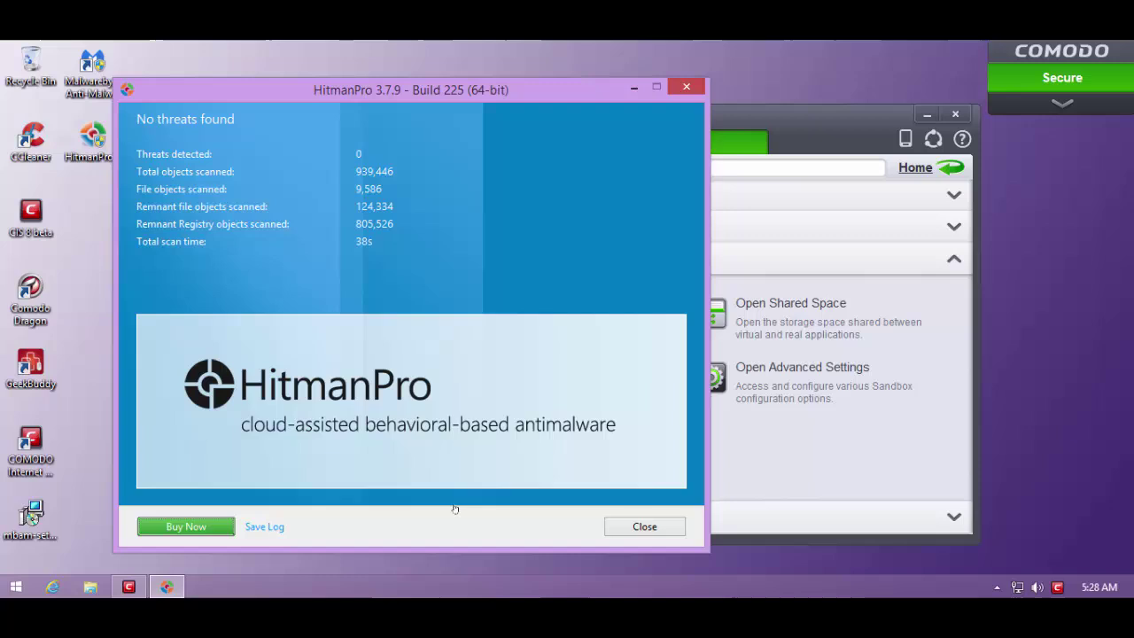
{"action": "left_click", "coordinate": [631, 524]}
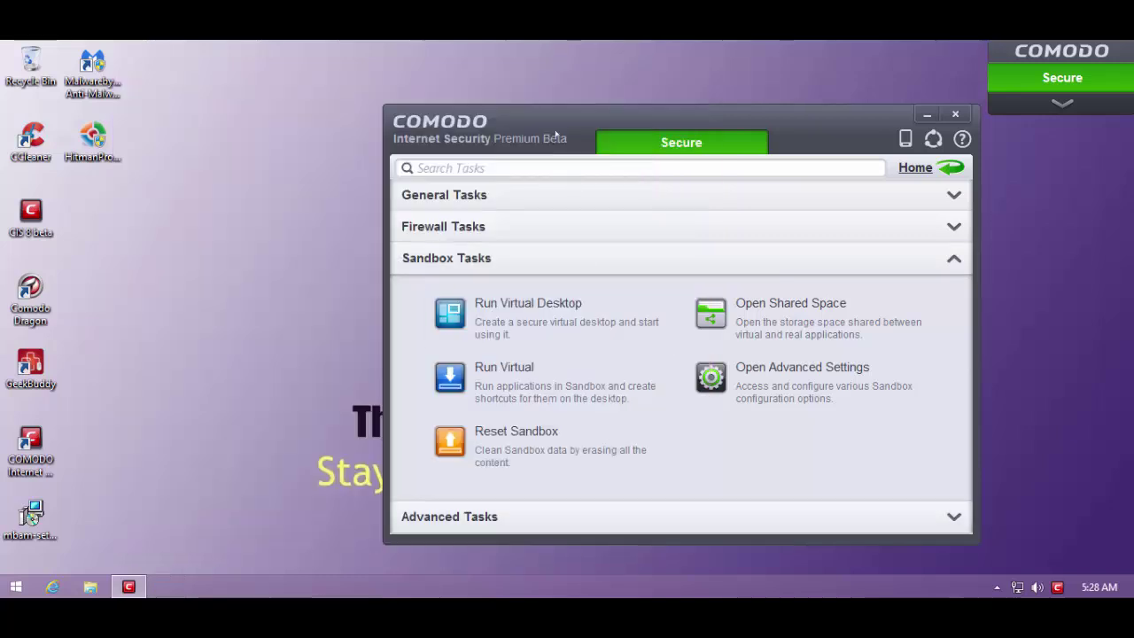
Step: Reposition the Comodo window nearer the middle of the desktop, look over its General Tasks, and return to the home status overview
{"action": "left_click_drag", "start_coordinate": [525, 114], "coordinate": [405, 90]}
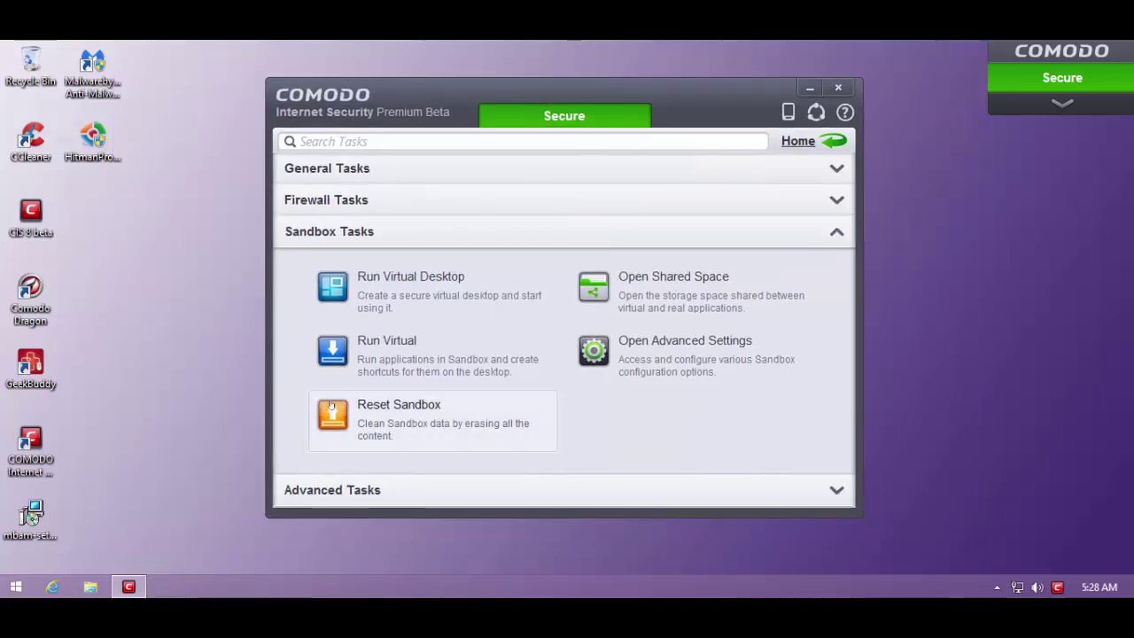
{"action": "left_click", "coordinate": [360, 174]}
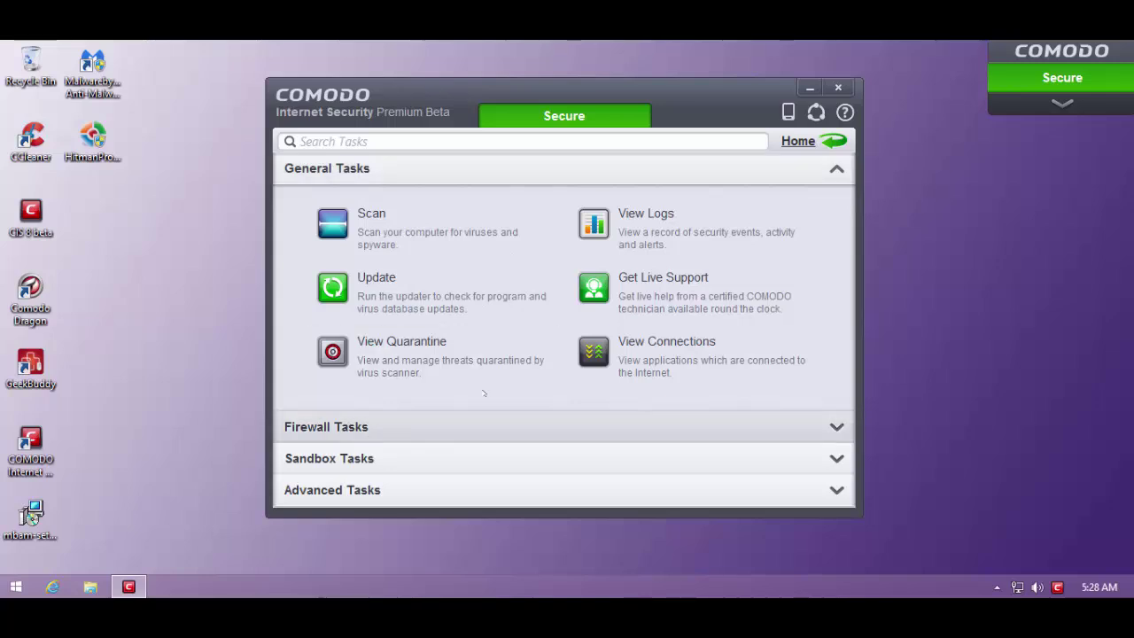
{"action": "left_click", "coordinate": [798, 141]}
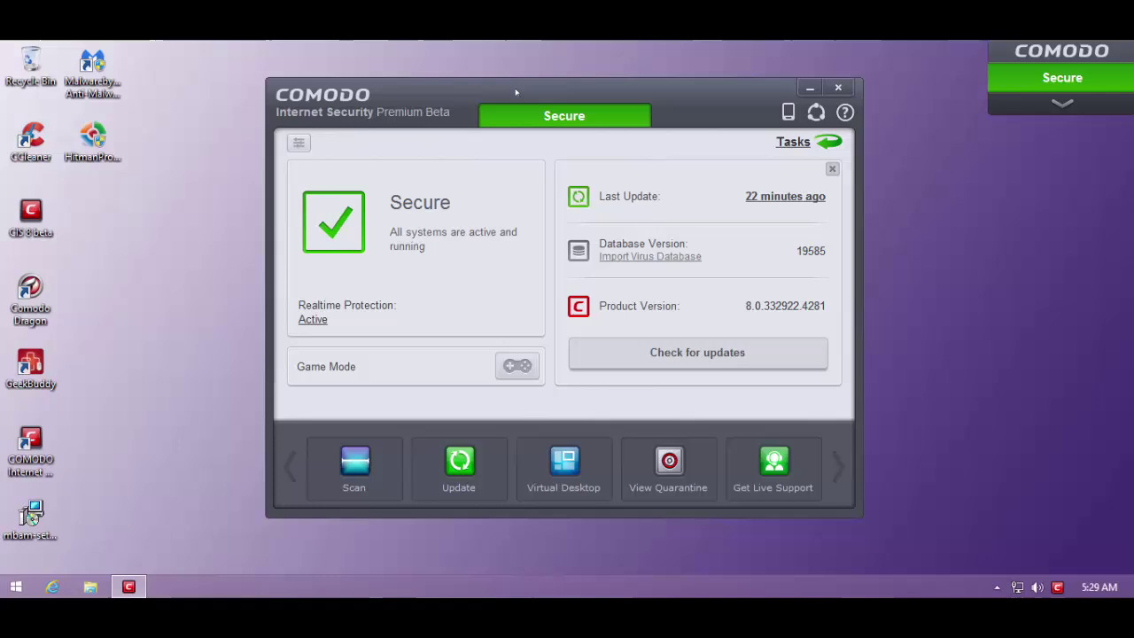
{"action": "left_click_drag", "start_coordinate": [516, 91], "coordinate": [510, 94]}
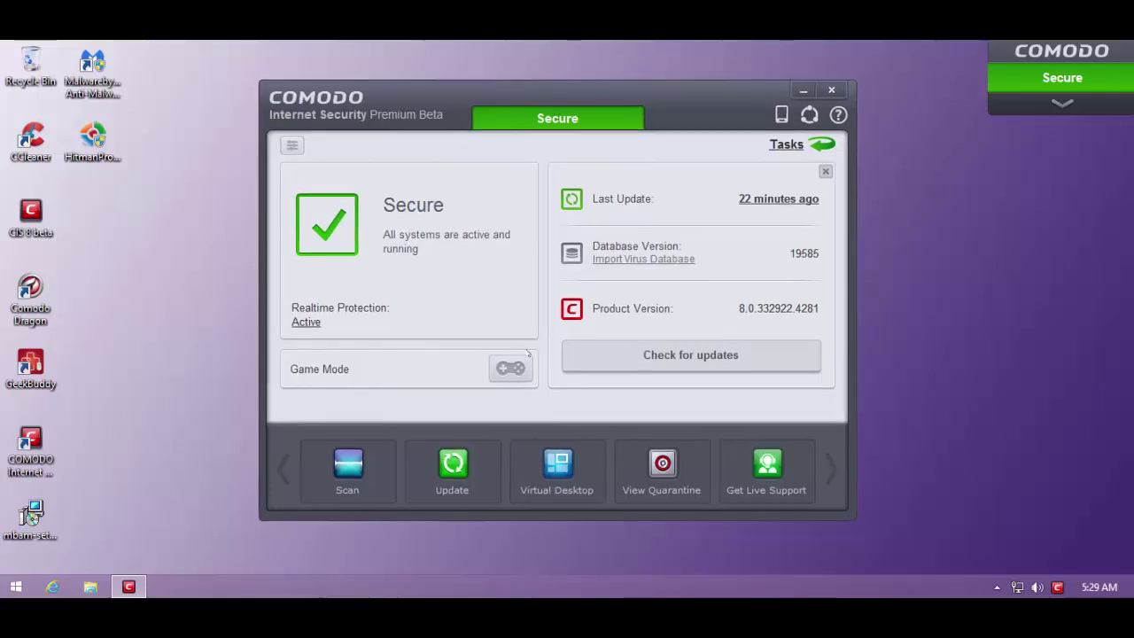